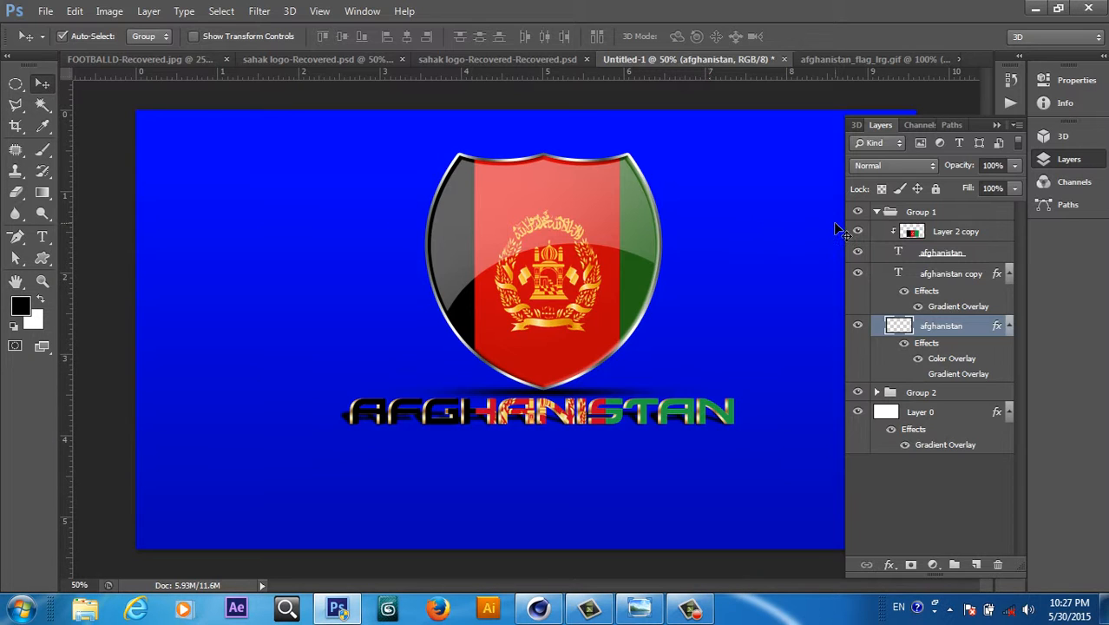
# - Collapse the layer groups and scale Group 1 and Group 2 together to about 58.5%, placing them in the canvas's upper-left area
pyautogui.click(877, 213)
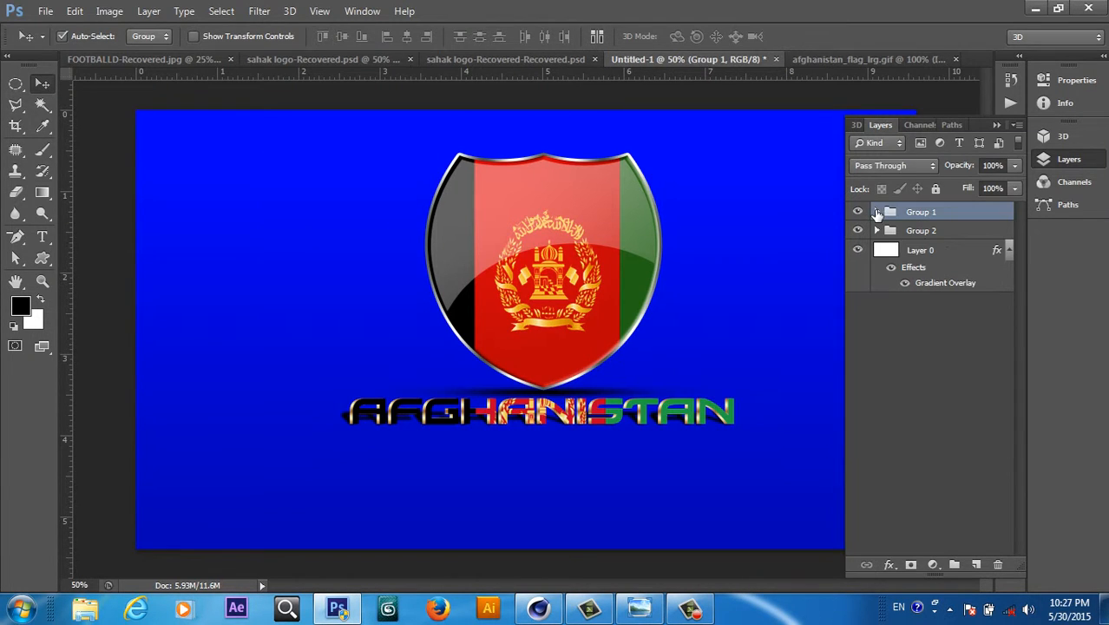
pyautogui.click(876, 231)
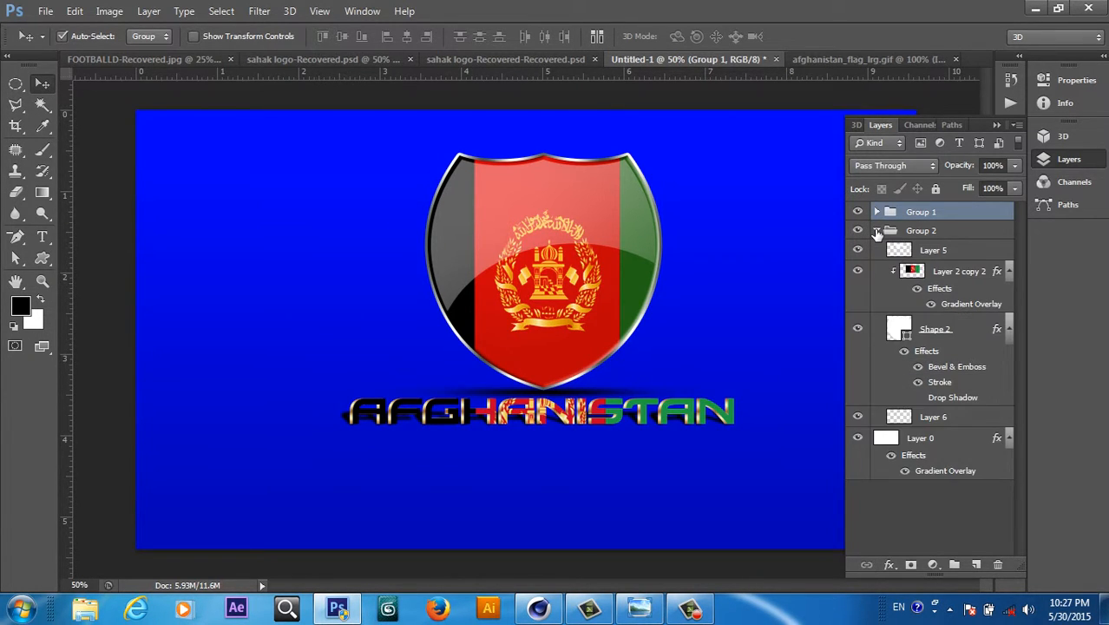
pyautogui.click(876, 231)
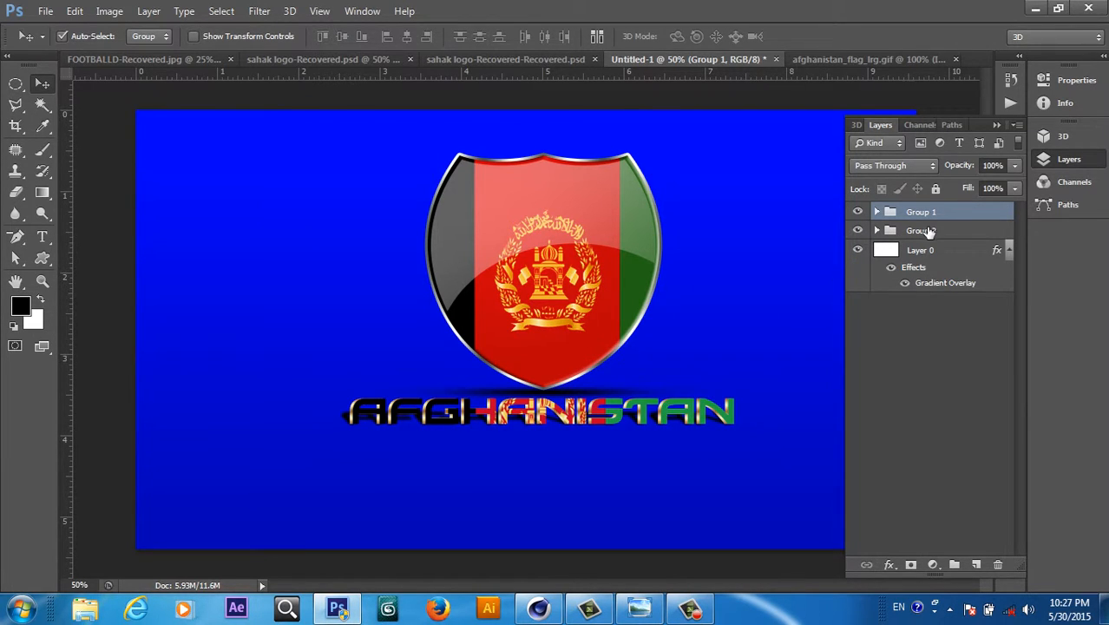
pyautogui.keyDown('shift'); pyautogui.click(927, 232); pyautogui.keyUp('shift')
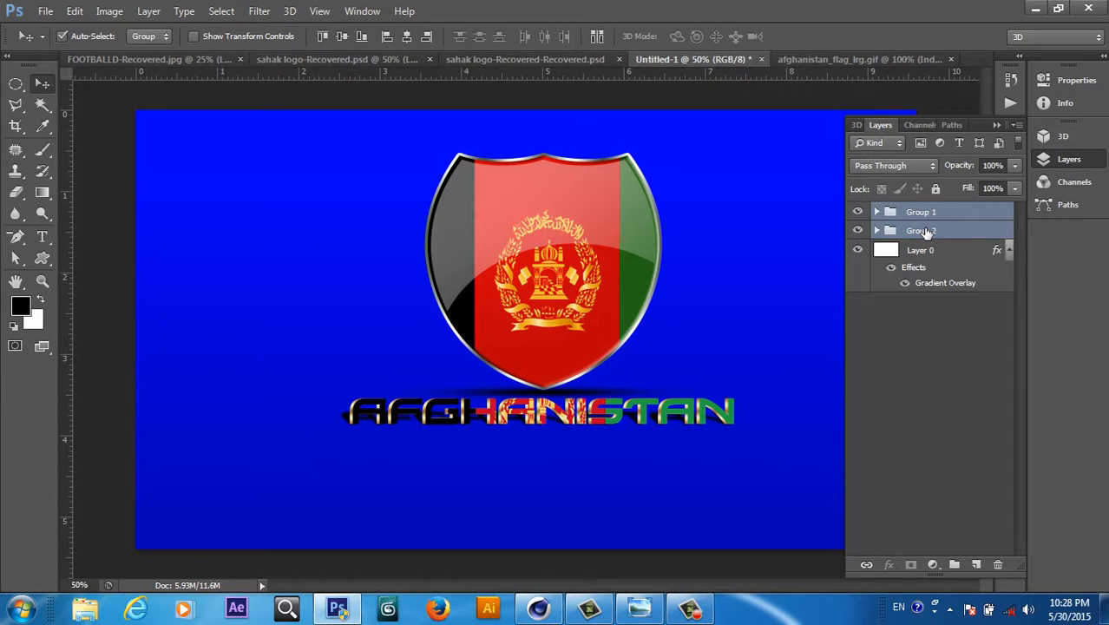
pyautogui.hotkey('ctrl', 't')
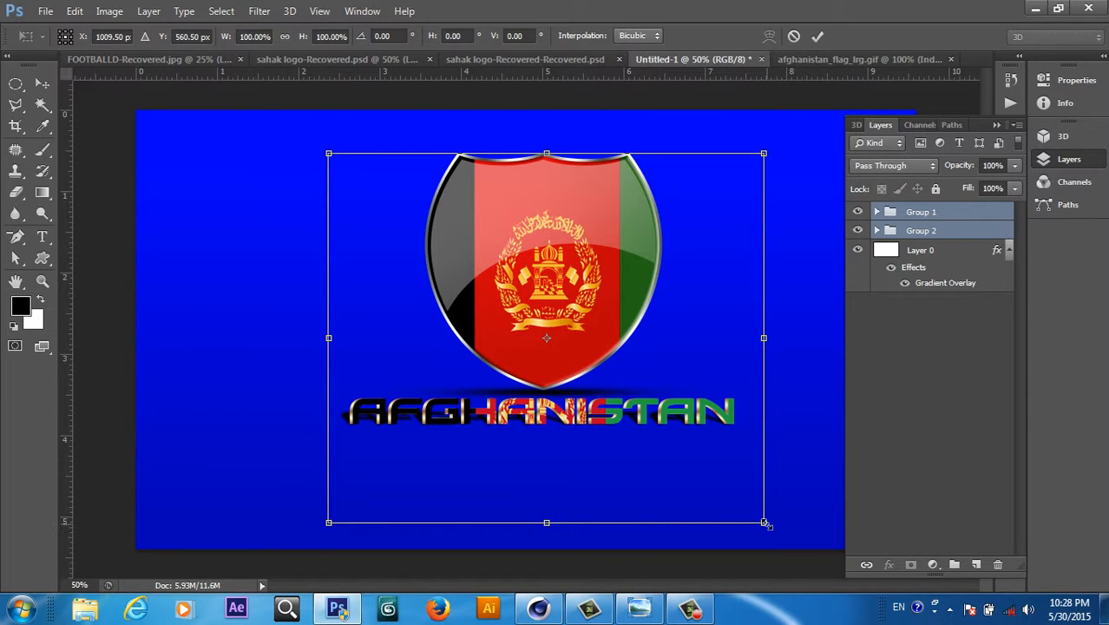
pyautogui.moveTo(765, 524); pyautogui.dragTo(673, 445)
pyautogui.moveTo(576, 315); pyautogui.dragTo(318, 225)
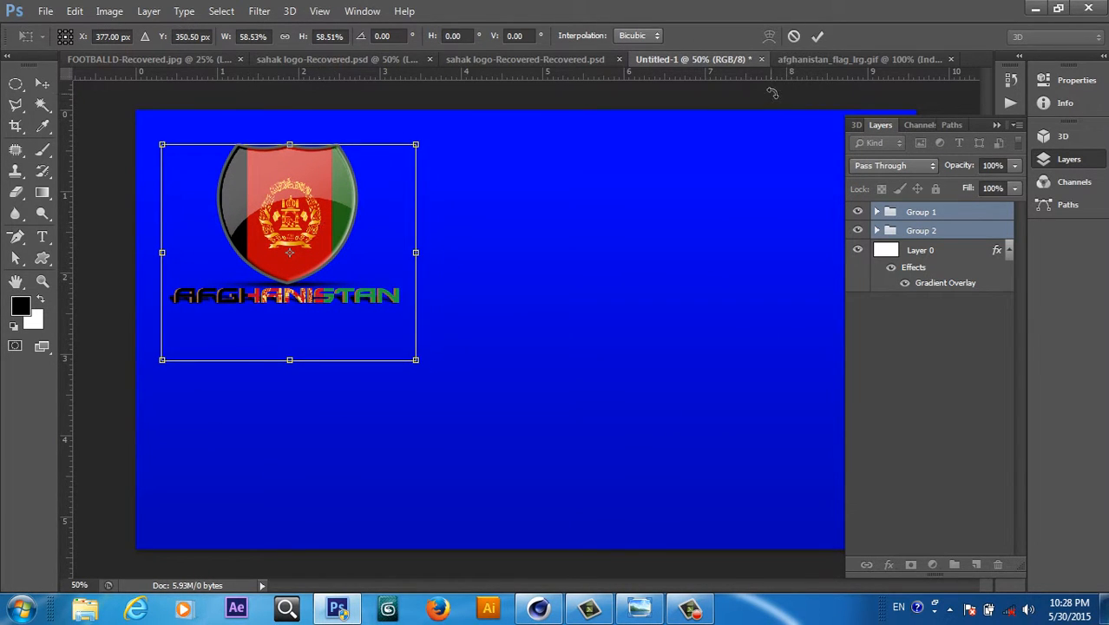
pyautogui.click(817, 36)
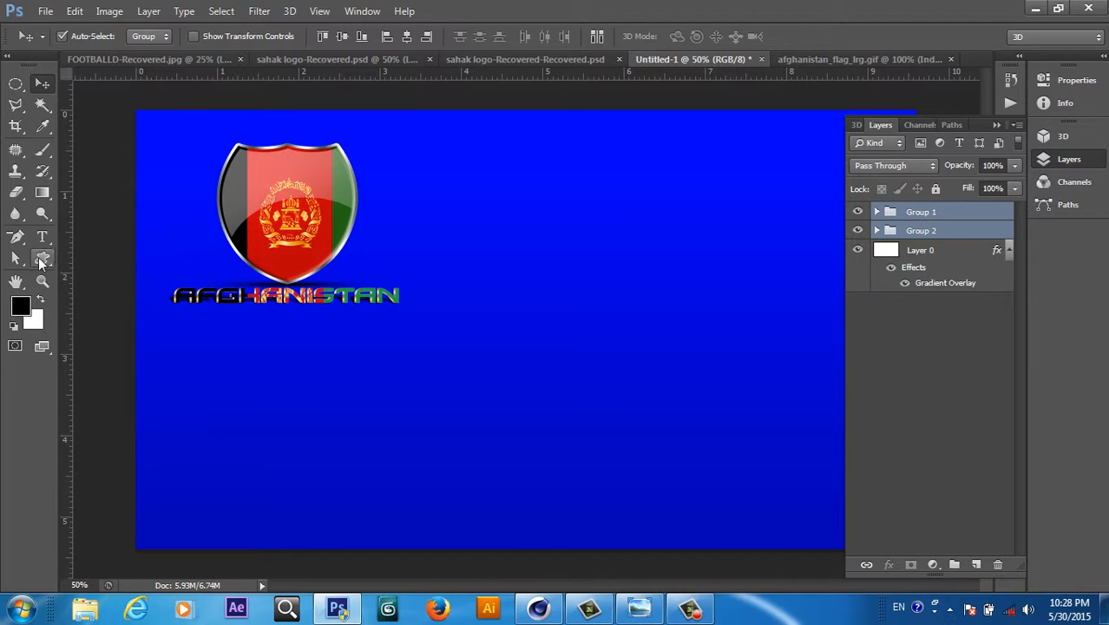
# - Create a 100 × 100 px shield from its center with the Custom Shape tool on the empty area beside the small logo
pyautogui.moveTo(46, 260); pyautogui.dragTo(97, 333)
pyautogui.click(95, 330)
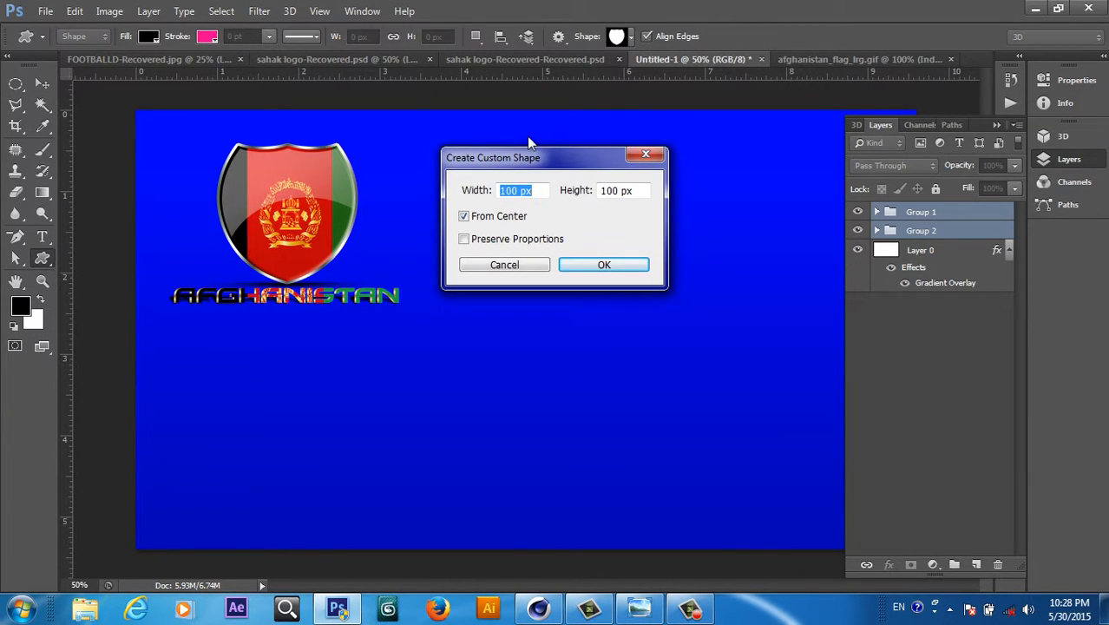
pyautogui.click(532, 264)
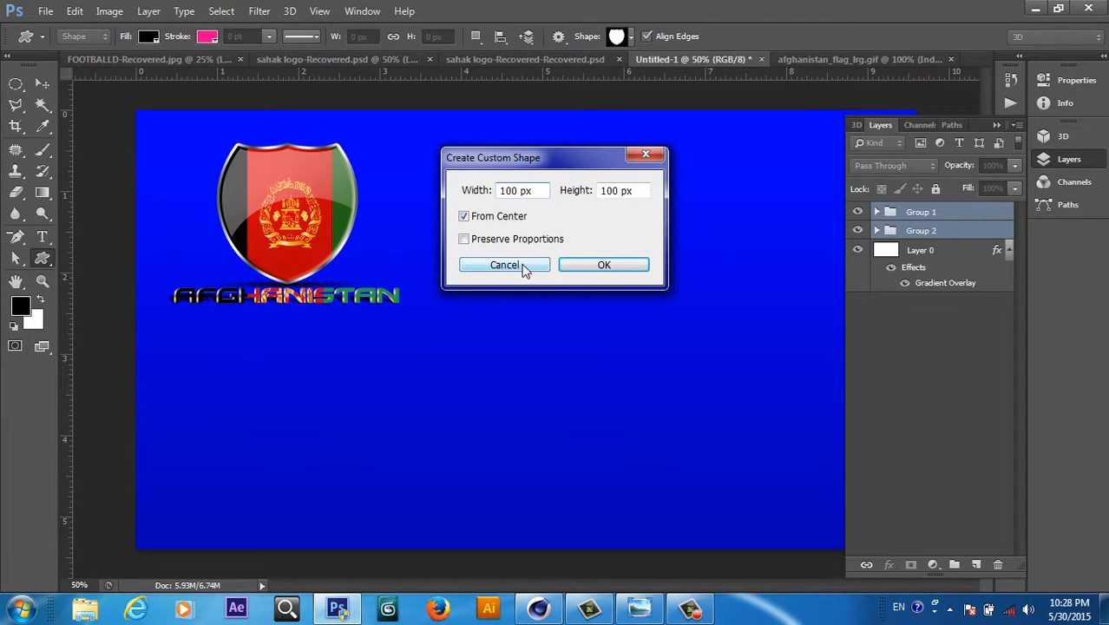
pyautogui.click(631, 37)
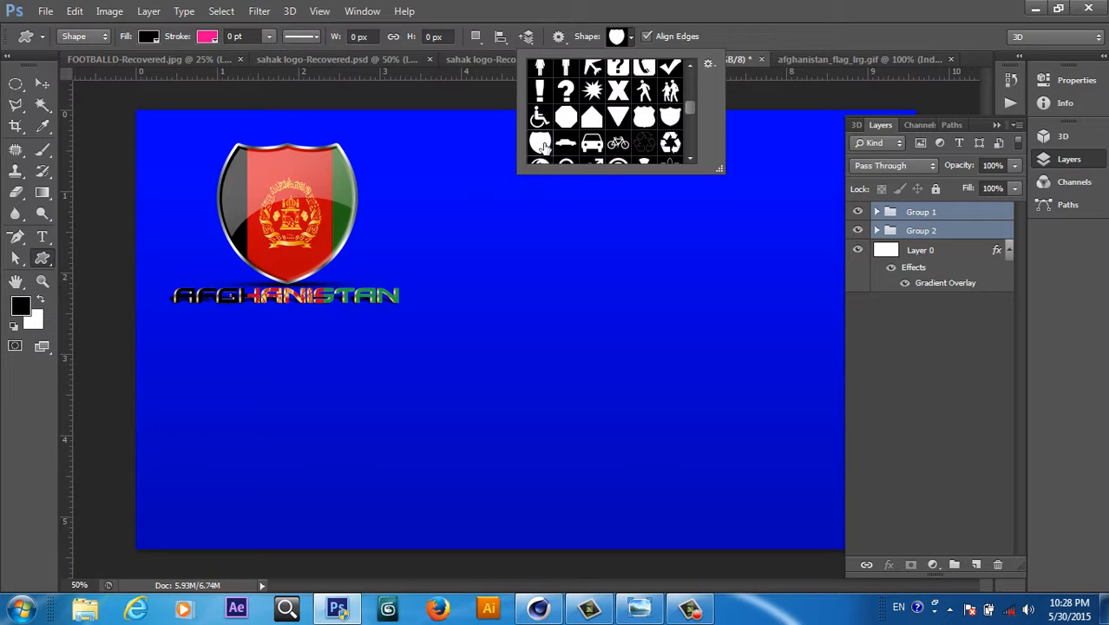
pyautogui.click(545, 236)
pyautogui.click(545, 236)
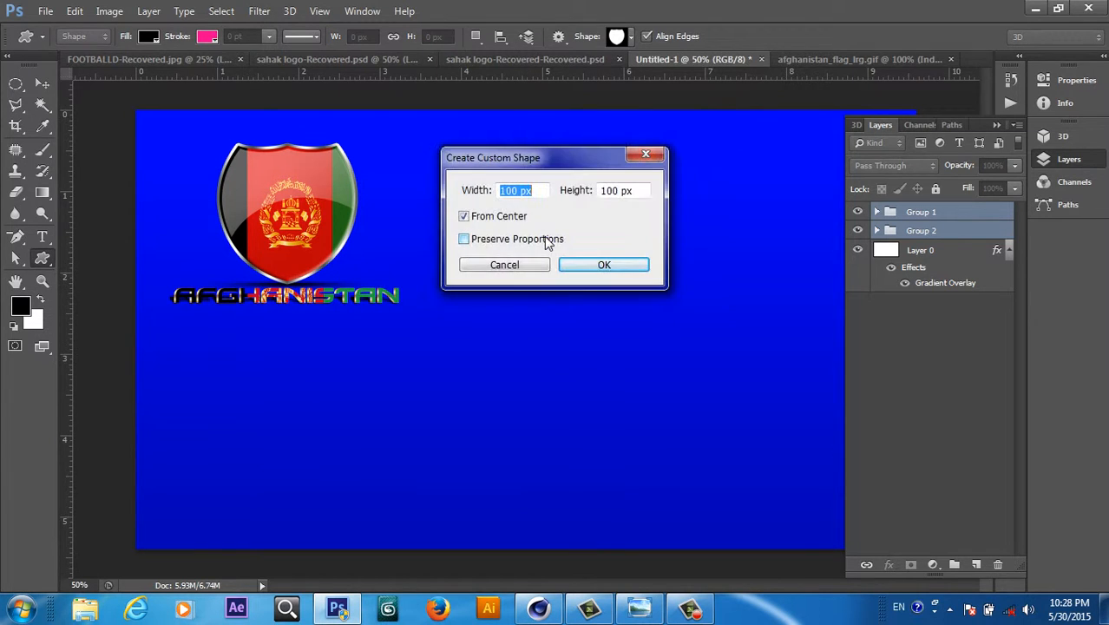
pyautogui.click(582, 264)
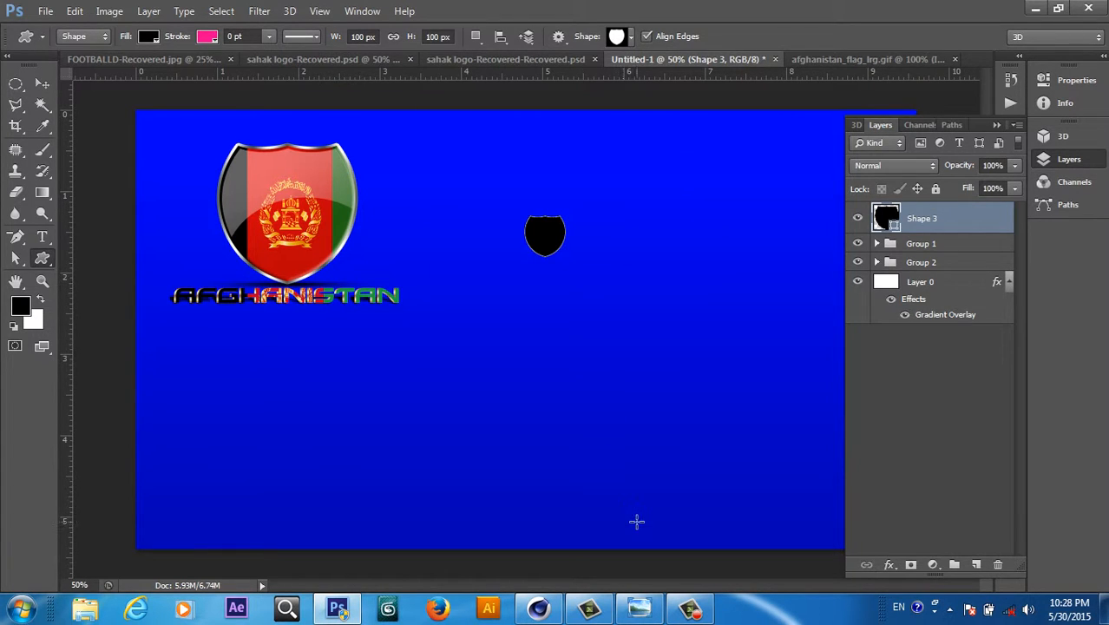
# - Scale the new shield proportionally to 610% and move it to about X 1066 px, Y 474 px
pyautogui.hotkey('ctrl', 't')
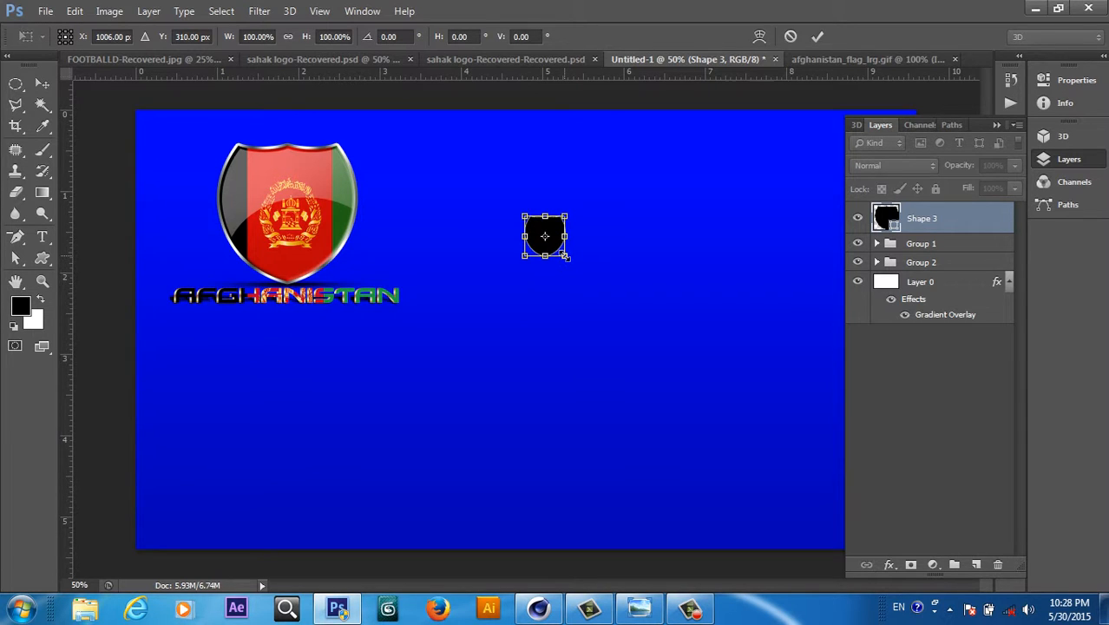
pyautogui.moveTo(565, 256); pyautogui.dragTo(634, 393)
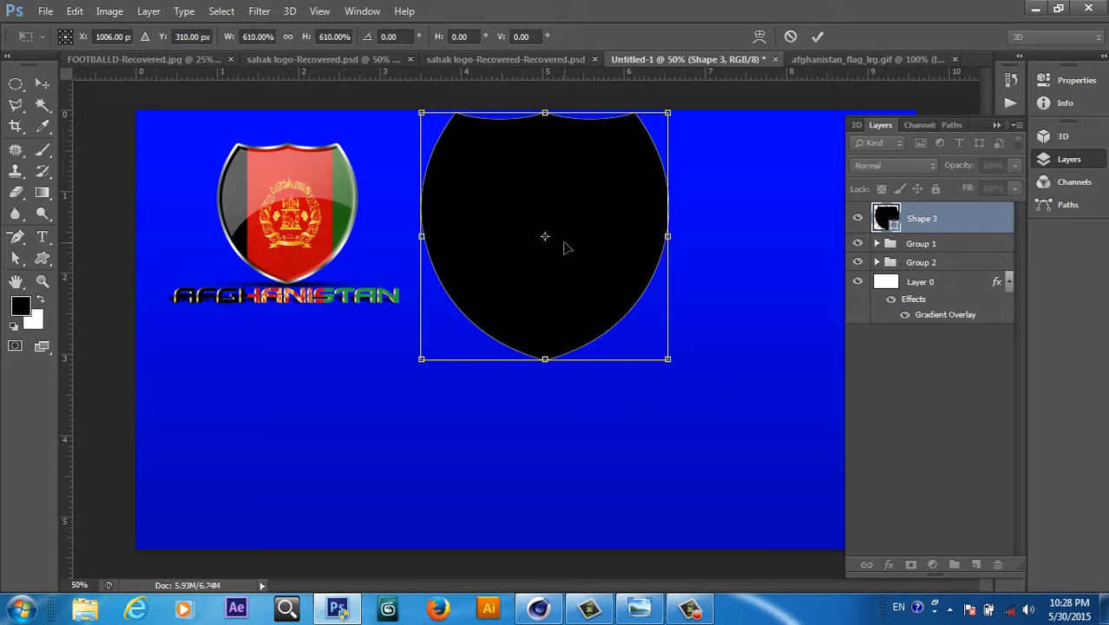
pyautogui.moveTo(564, 249); pyautogui.dragTo(590, 315)
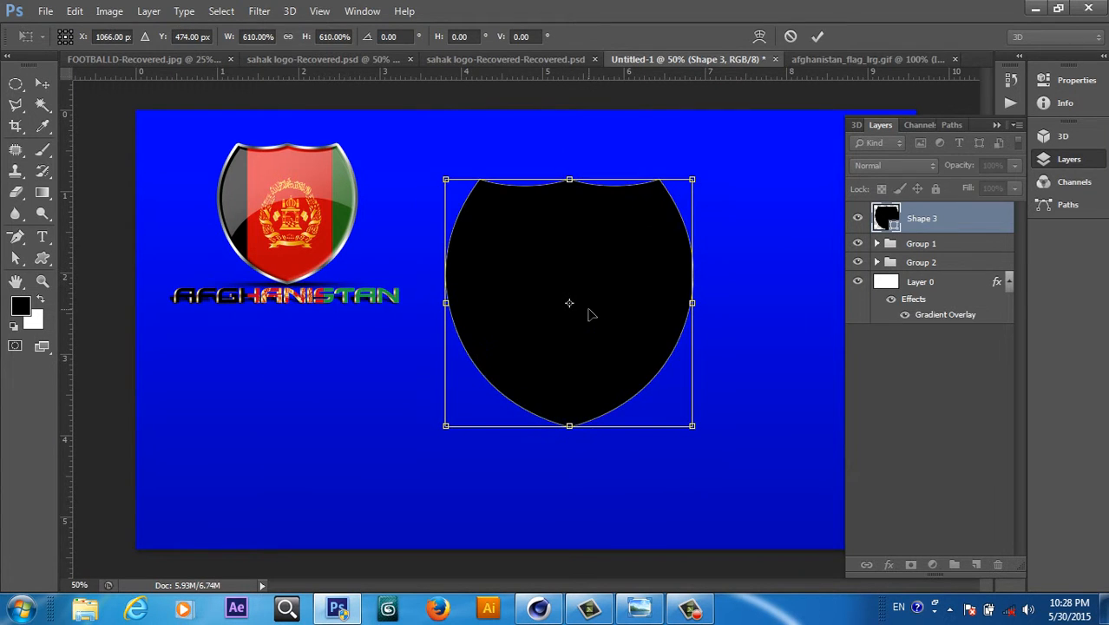
pyautogui.click(820, 36)
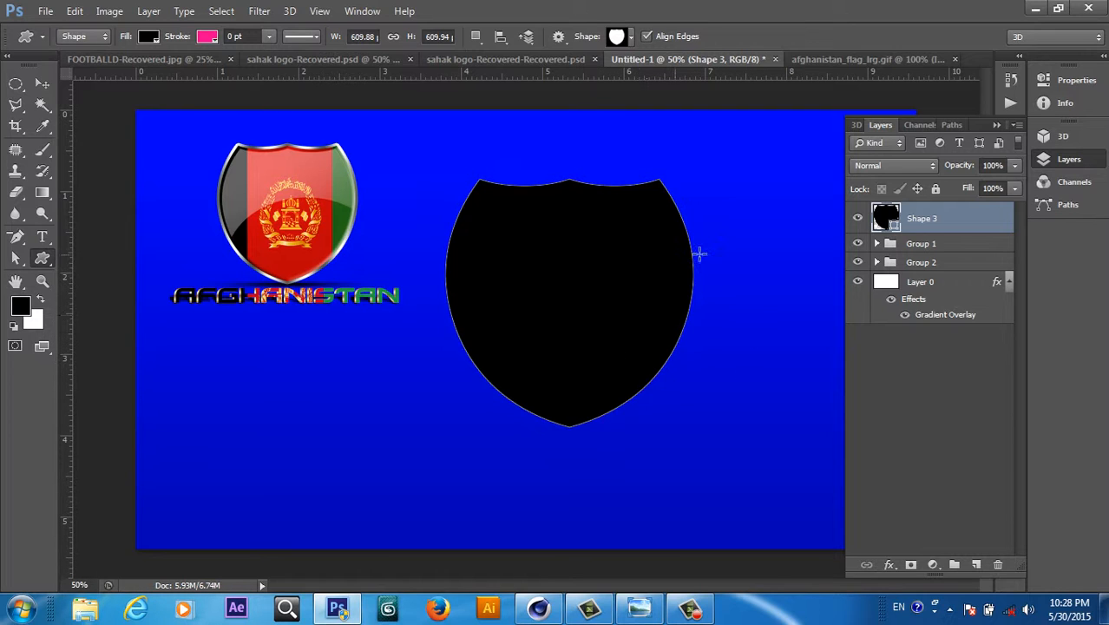
# - Add a Bevel & Emboss effect to the shield with a size of 13 px
pyautogui.click(888, 565)
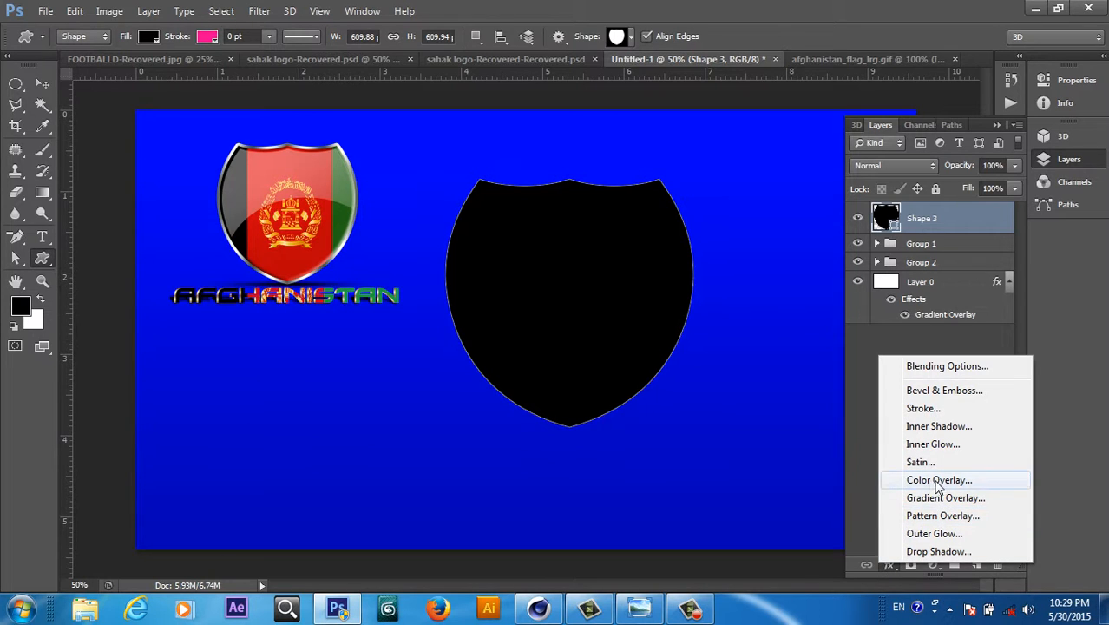
pyautogui.click(934, 391)
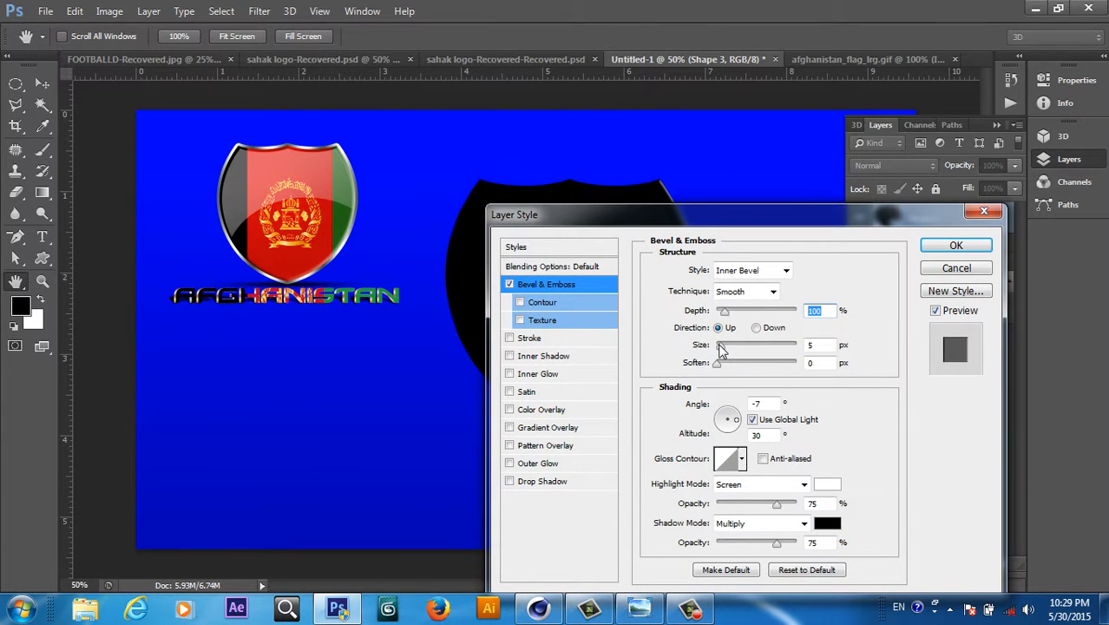
pyautogui.moveTo(719, 348); pyautogui.dragTo(729, 351)
pyautogui.moveTo(680, 217); pyautogui.dragTo(211, 150)
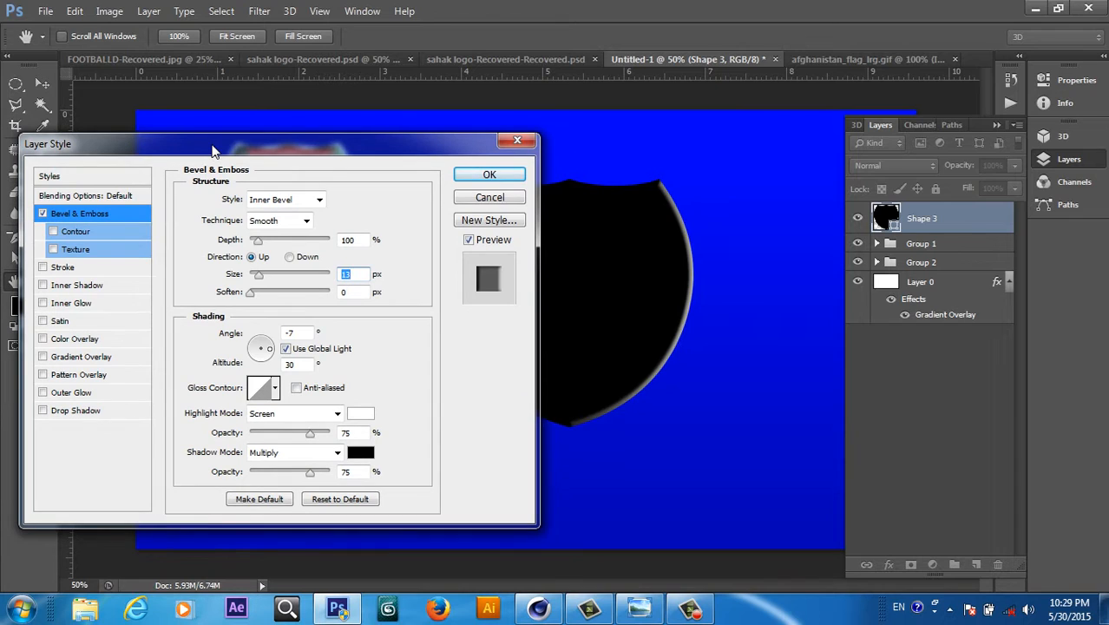
# - Add a 7 px stroke to the shield, filled with the Silver gradient preset
pyautogui.click(43, 268)
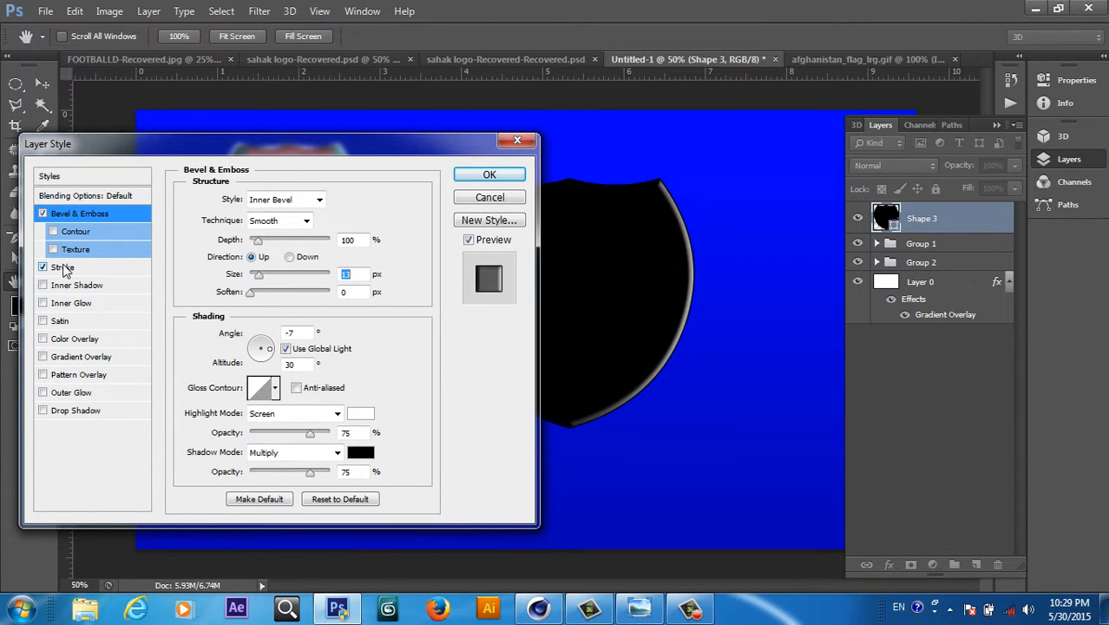
pyautogui.click(63, 268)
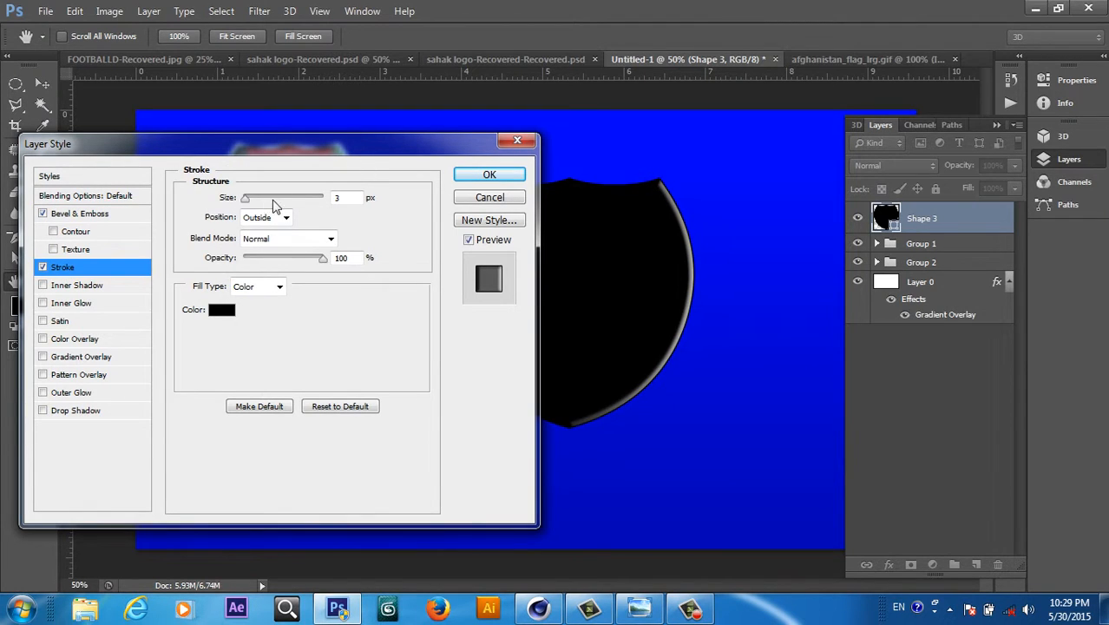
pyautogui.moveTo(247, 202); pyautogui.dragTo(251, 203)
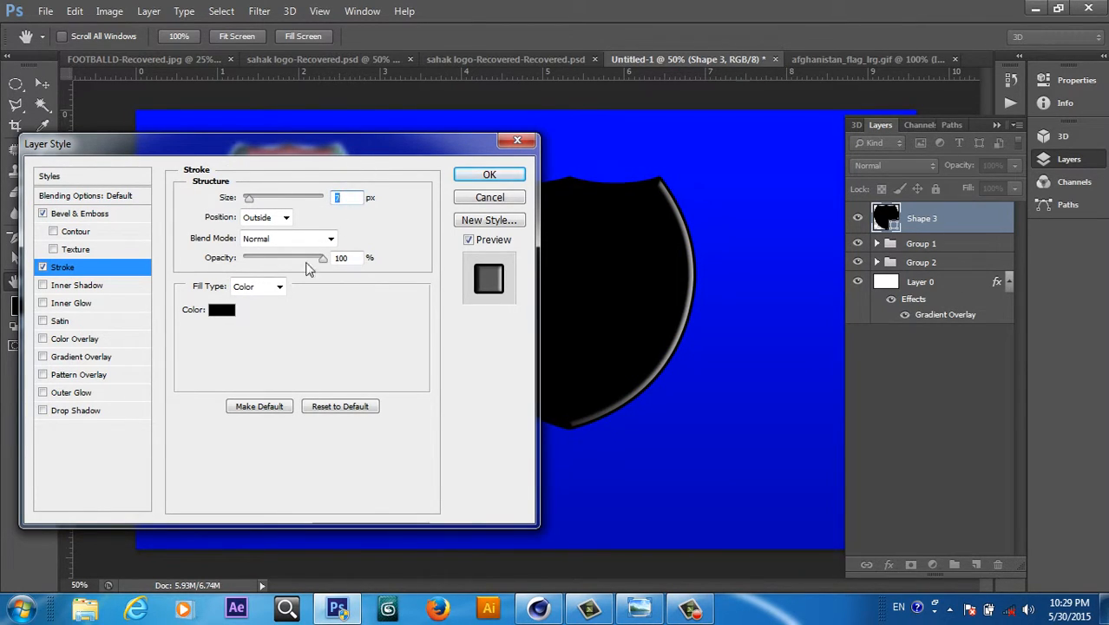
pyautogui.click(279, 287)
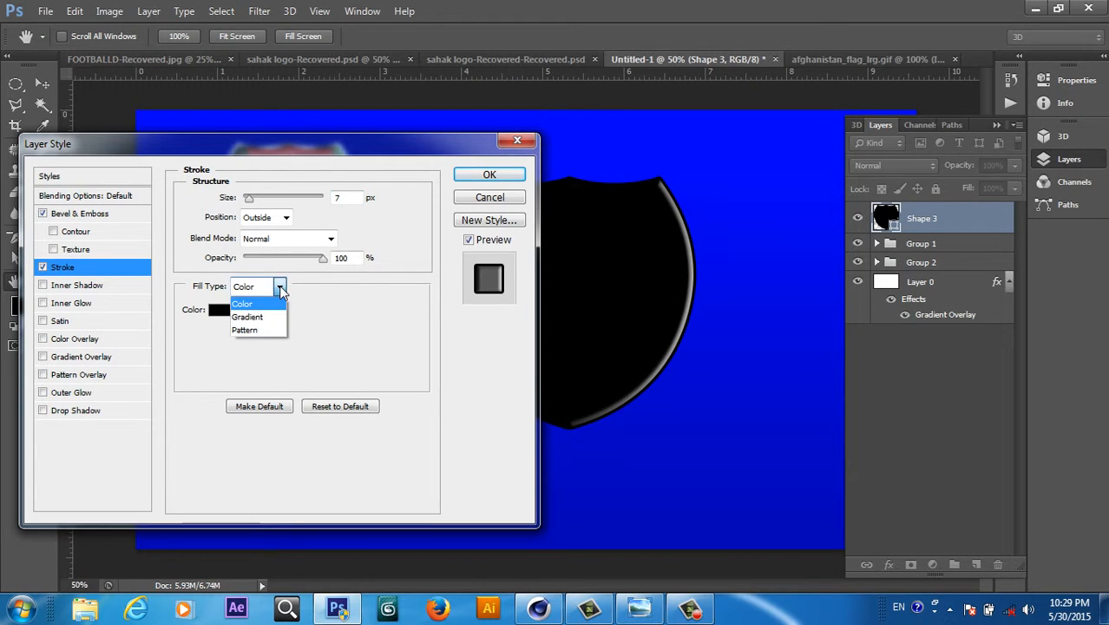
pyautogui.click(275, 317)
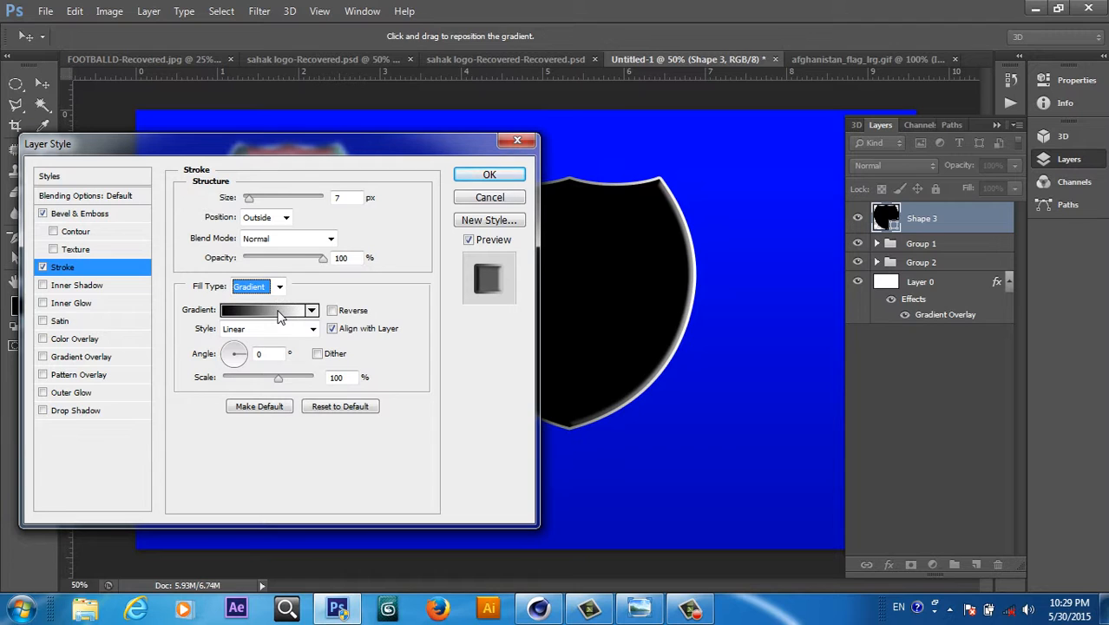
pyautogui.click(278, 310)
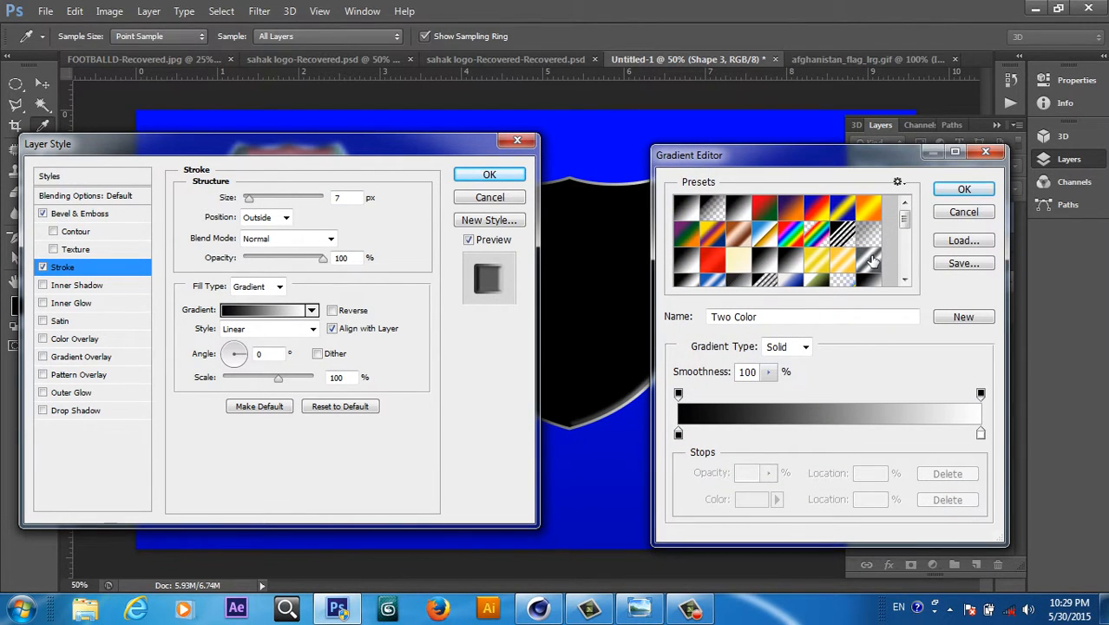
pyautogui.click(872, 260)
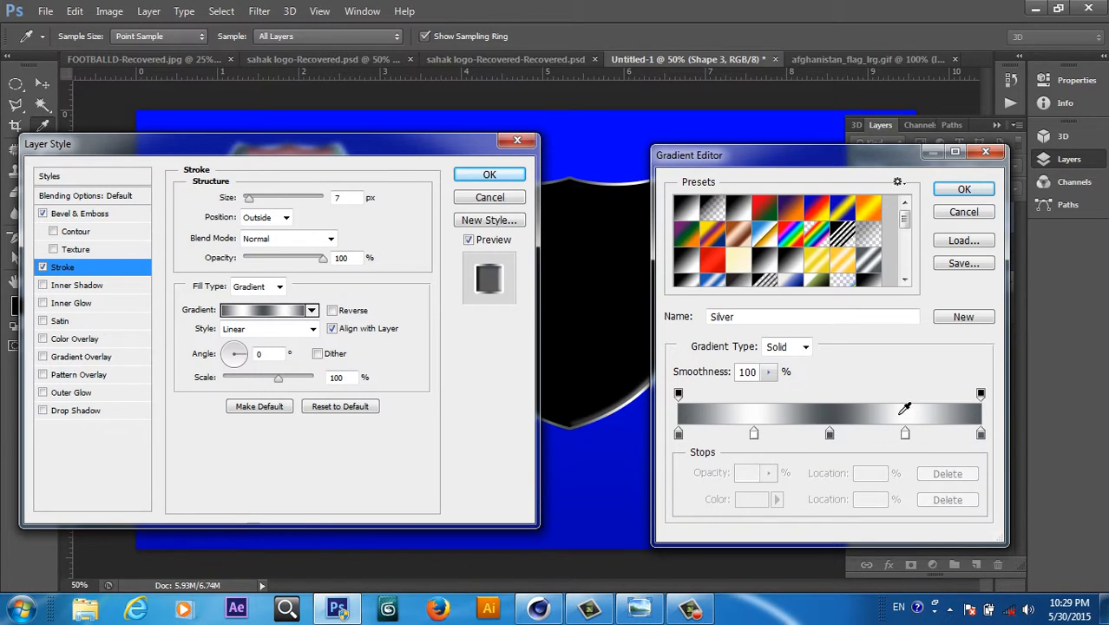
pyautogui.click(959, 188)
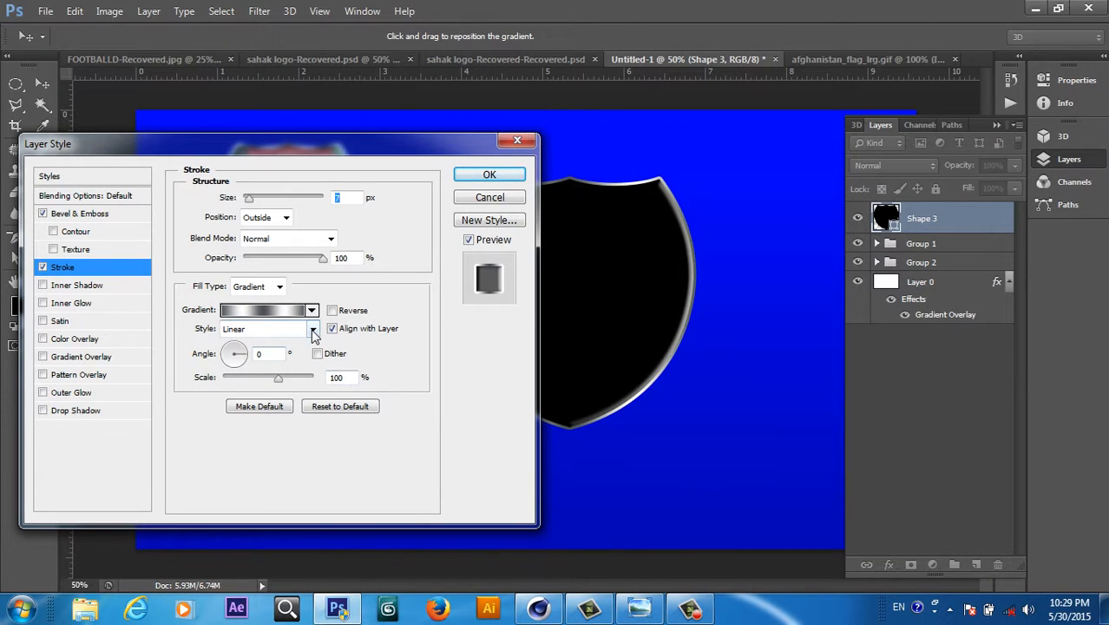
# - Set the stroke's gradient style to Reflected and apply the layer style to the shield
pyautogui.click(312, 330)
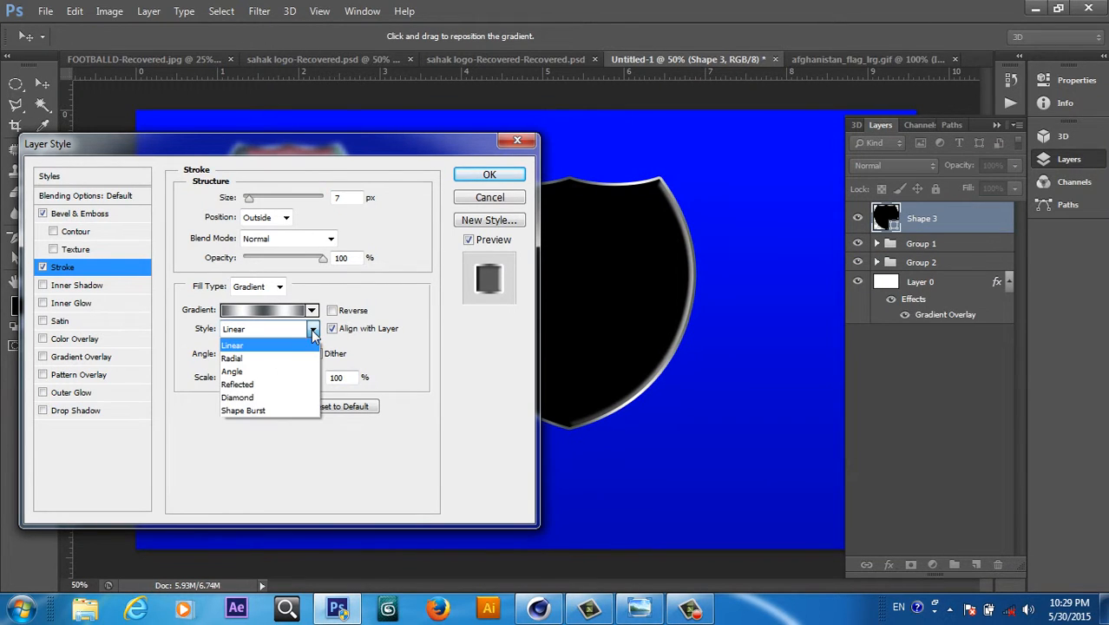
pyautogui.click(250, 387)
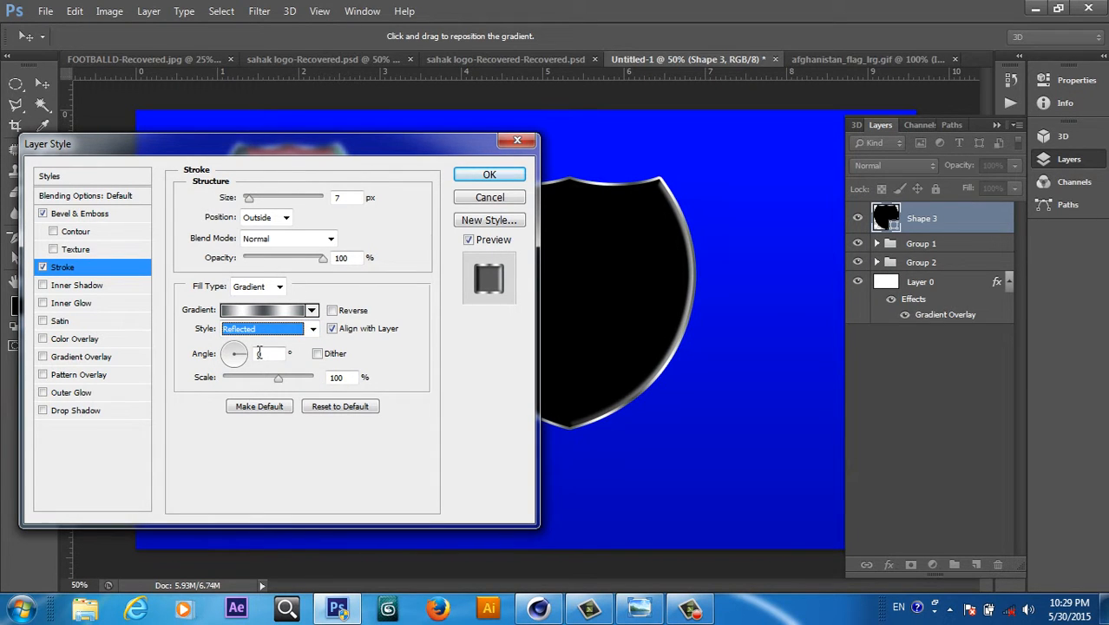
pyautogui.write('7')
pyautogui.moveTo(315, 147); pyautogui.dragTo(380, 166)
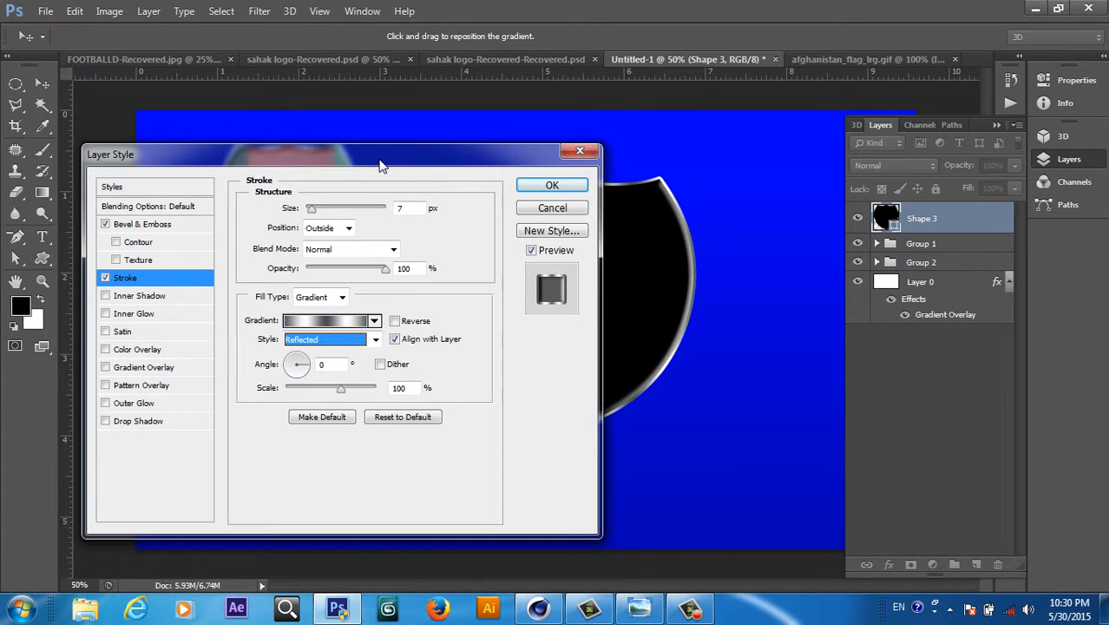
pyautogui.click(549, 188)
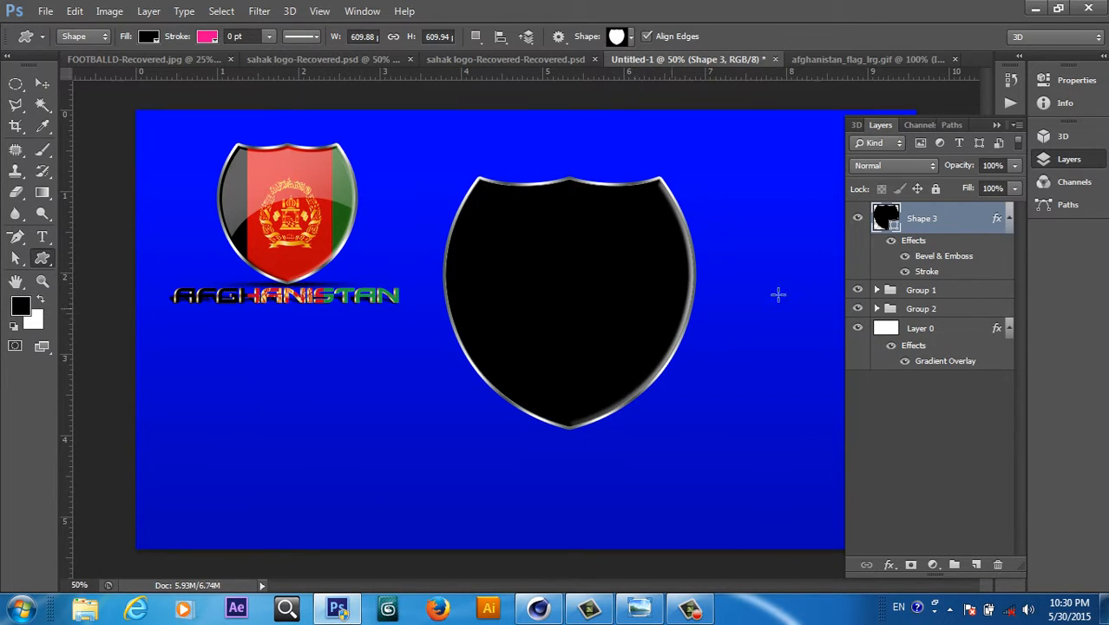
# - Paste the flag image from afghanistan_flag_lrg.gif into the Untitled-1 document as a new layer above the shield
pyautogui.click(818, 59)
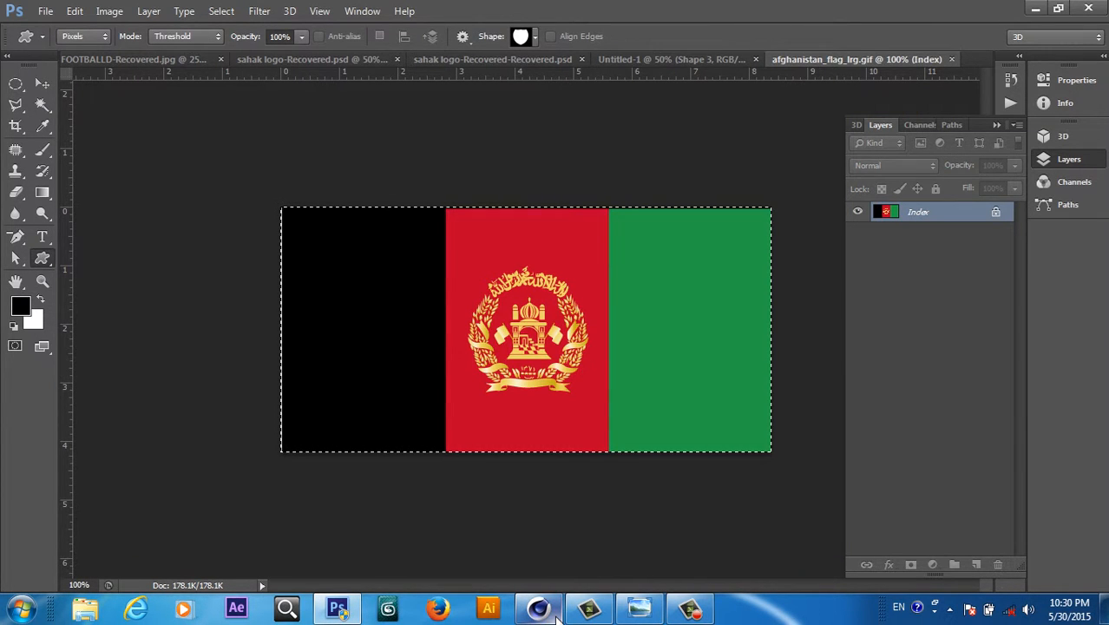
pyautogui.moveTo(556, 614)
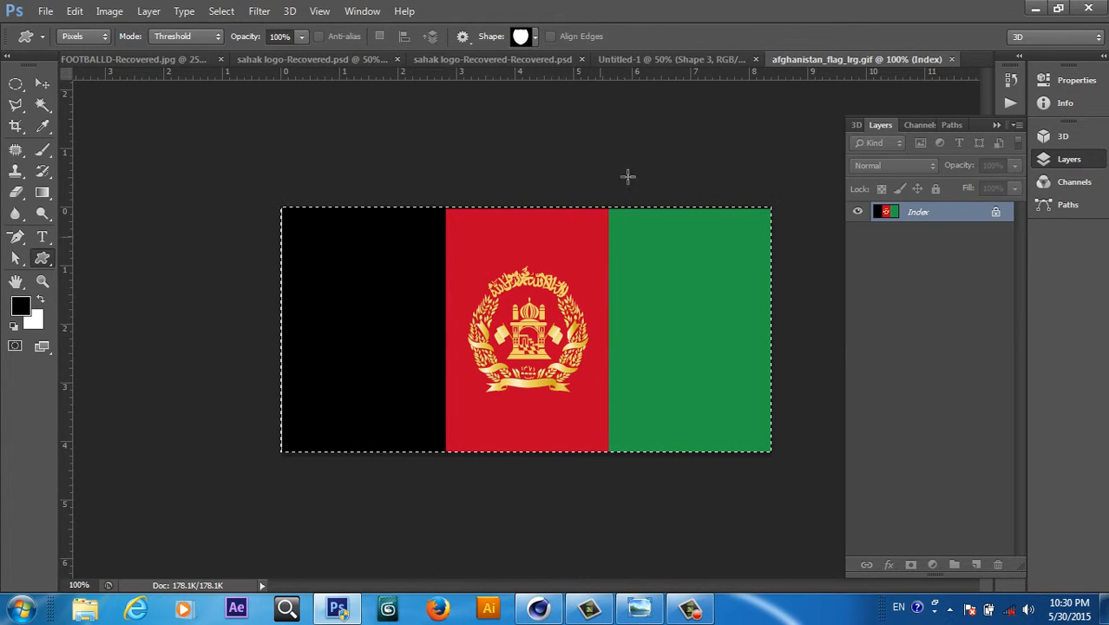
pyautogui.click(668, 57)
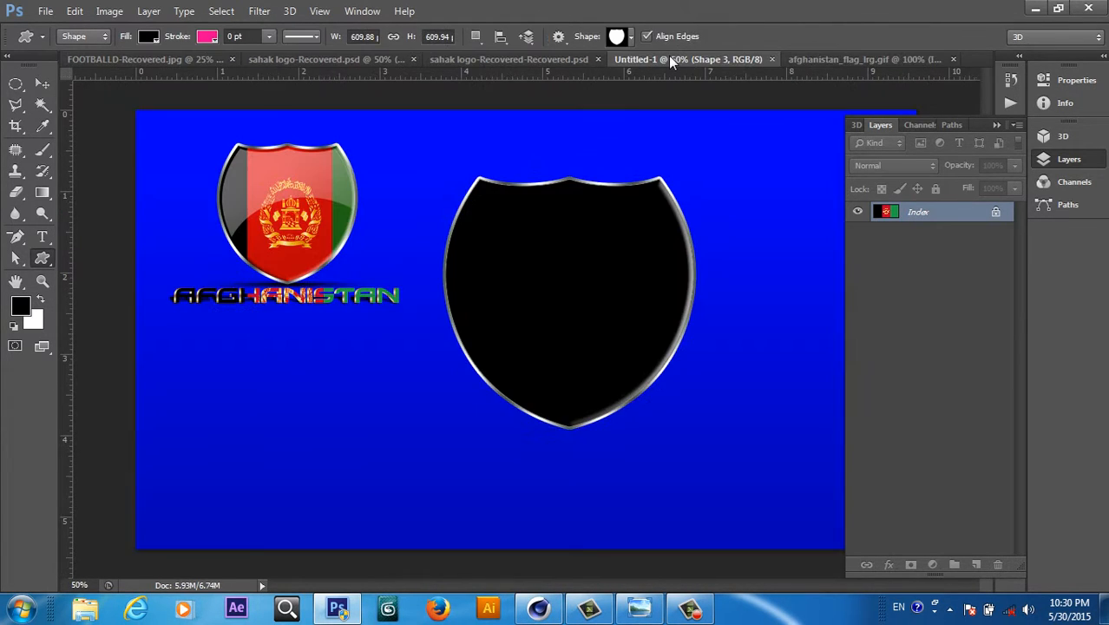
pyautogui.hotkey('ctrl', 'v')
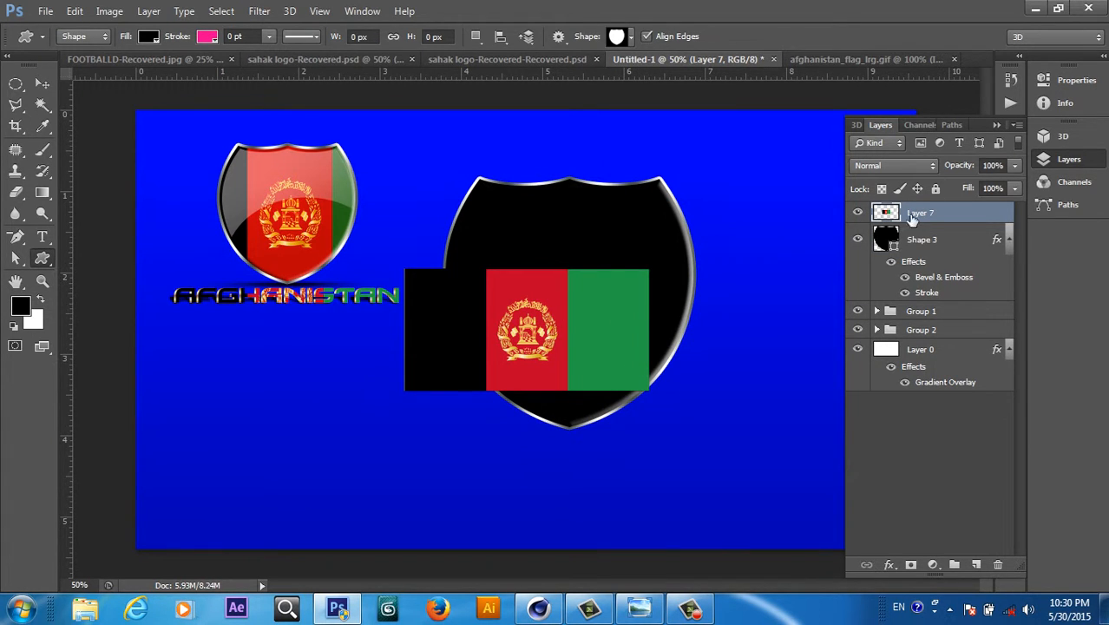
# - Enlarge the flag layer proportionally to about 218%, centre it over the large shield and clip it to the shield shape
pyautogui.moveTo(618, 607)
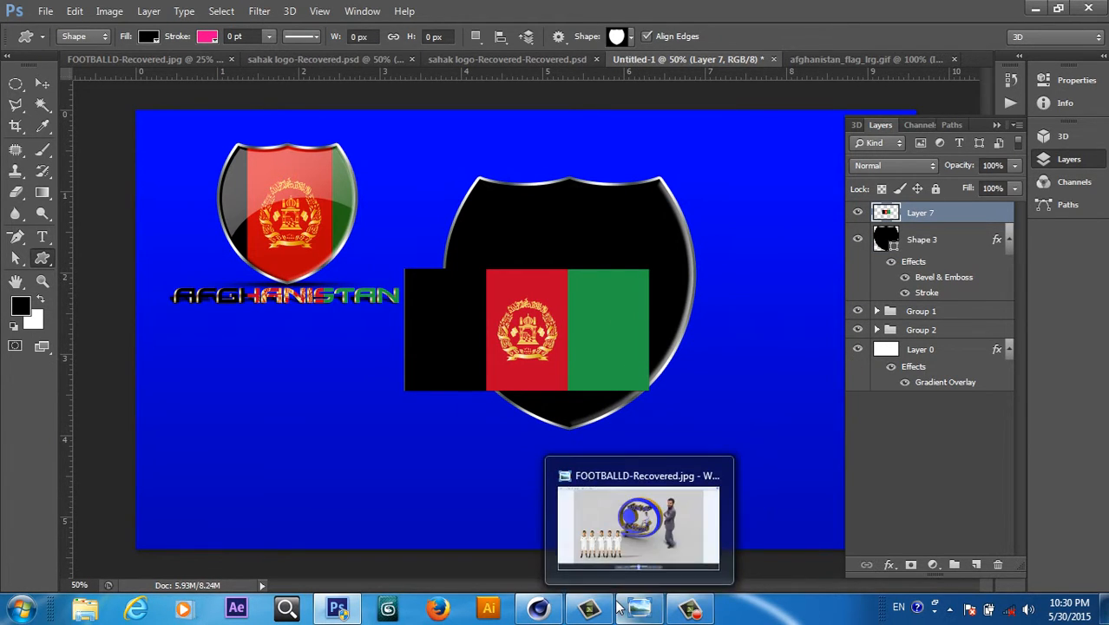
pyautogui.hotkey('ctrl', 't')
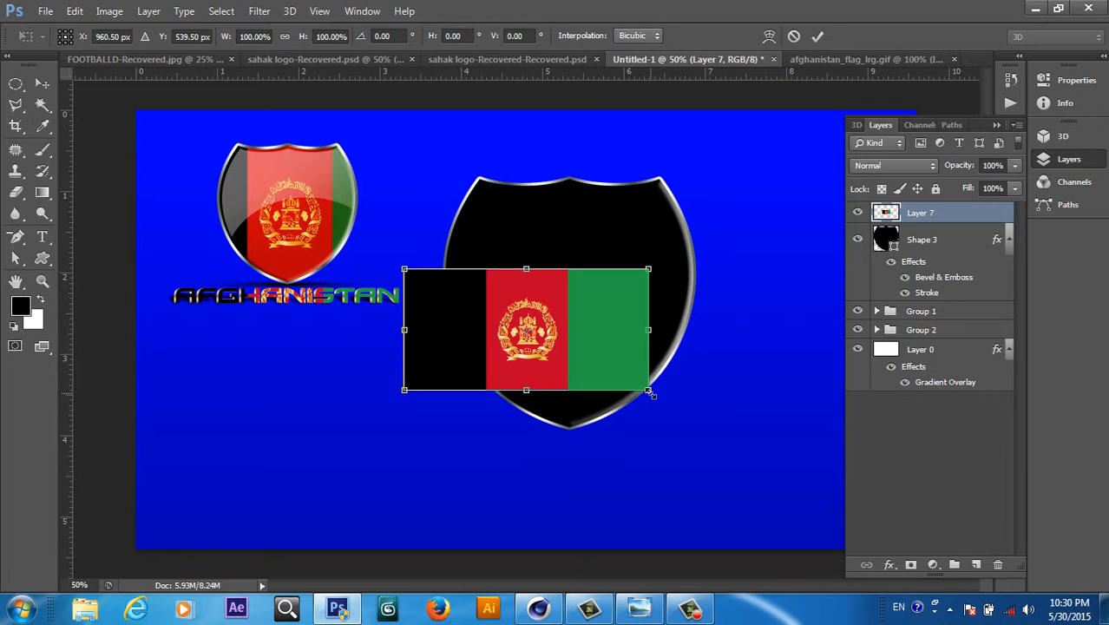
pyautogui.moveTo(649, 392); pyautogui.dragTo(757, 551)
pyautogui.moveTo(718, 429); pyautogui.dragTo(763, 407)
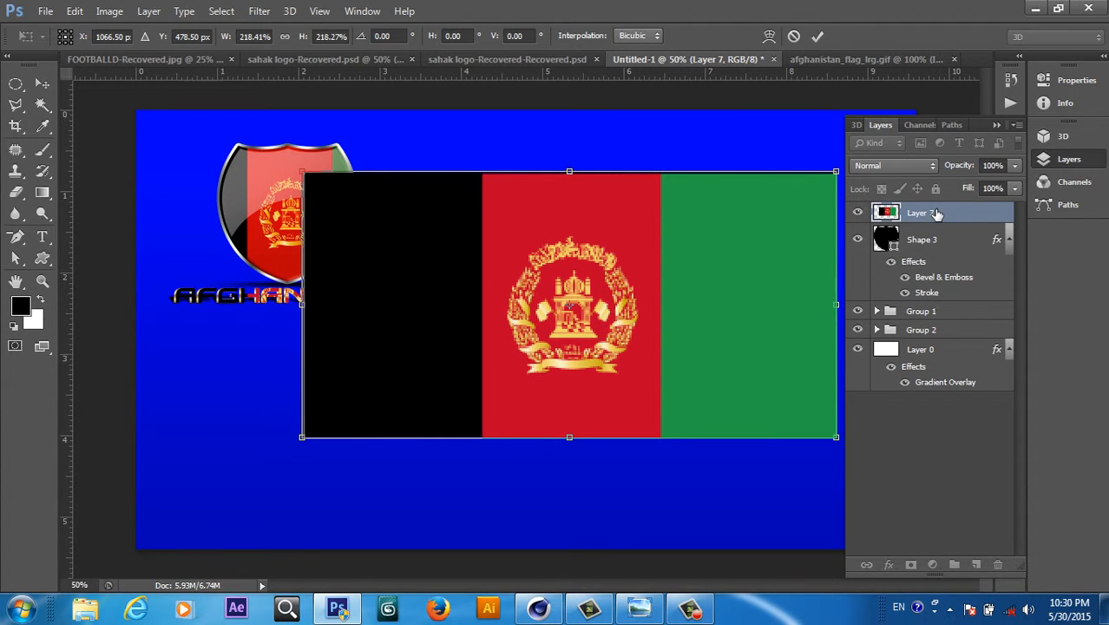
pyautogui.click(817, 35)
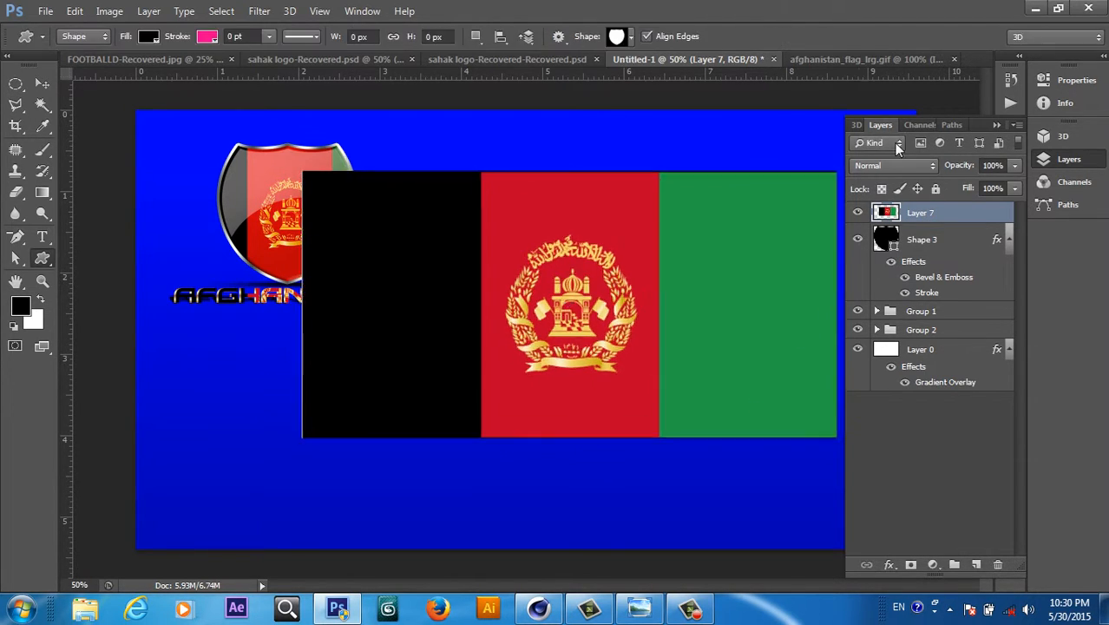
pyautogui.rightClick(918, 218)
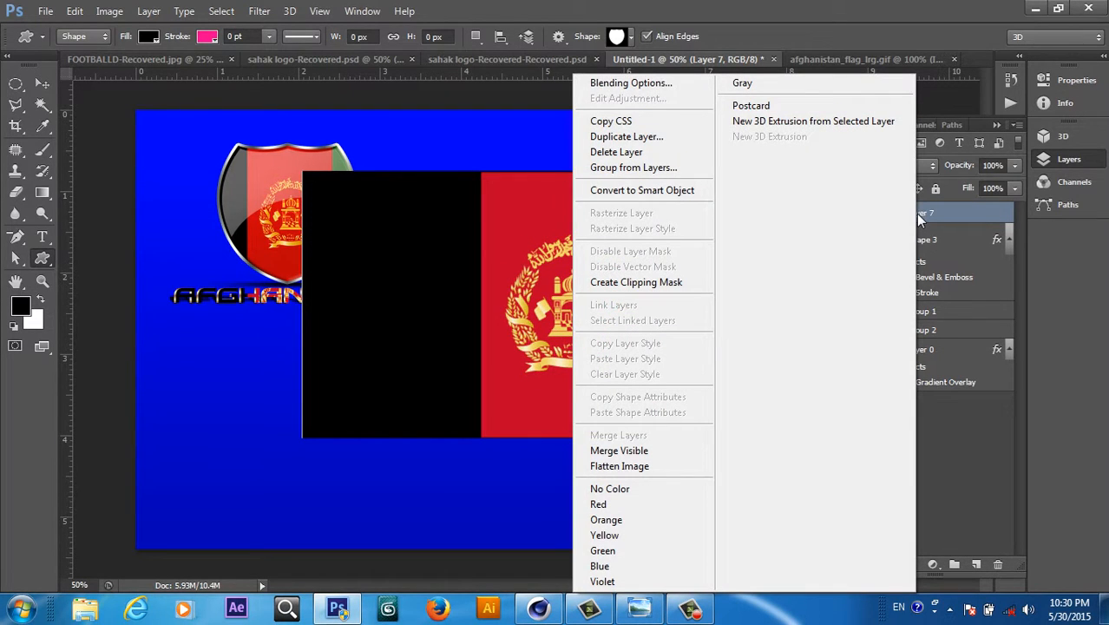
pyautogui.click(643, 285)
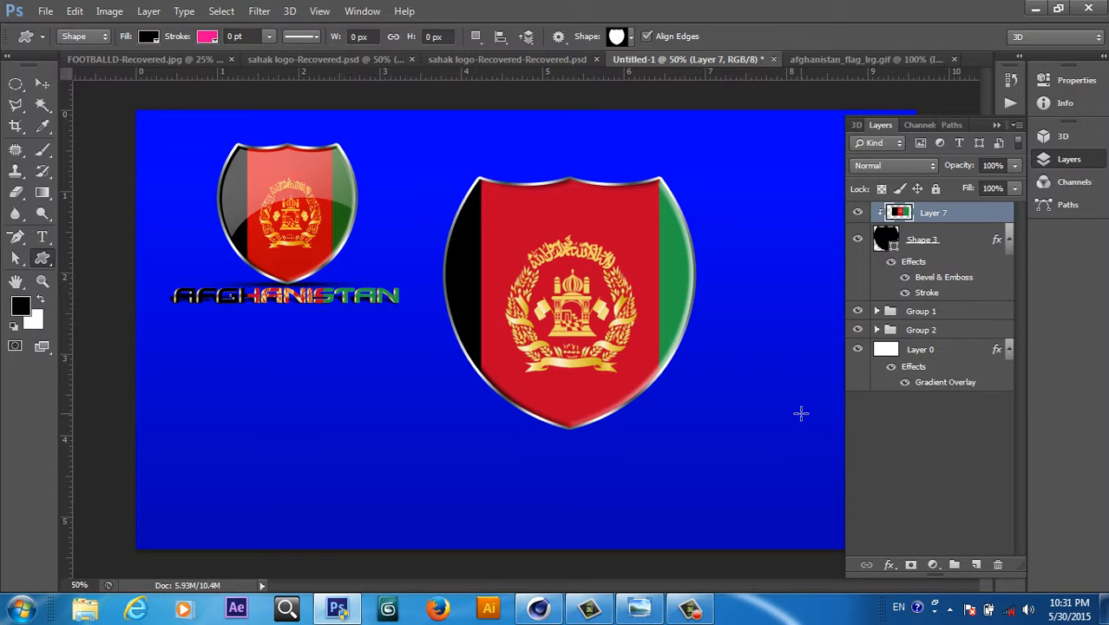
# - Nudge the clipped flag up slightly and narrow it to about 92% width around its centre
pyautogui.hotkey('ctrl', 't')
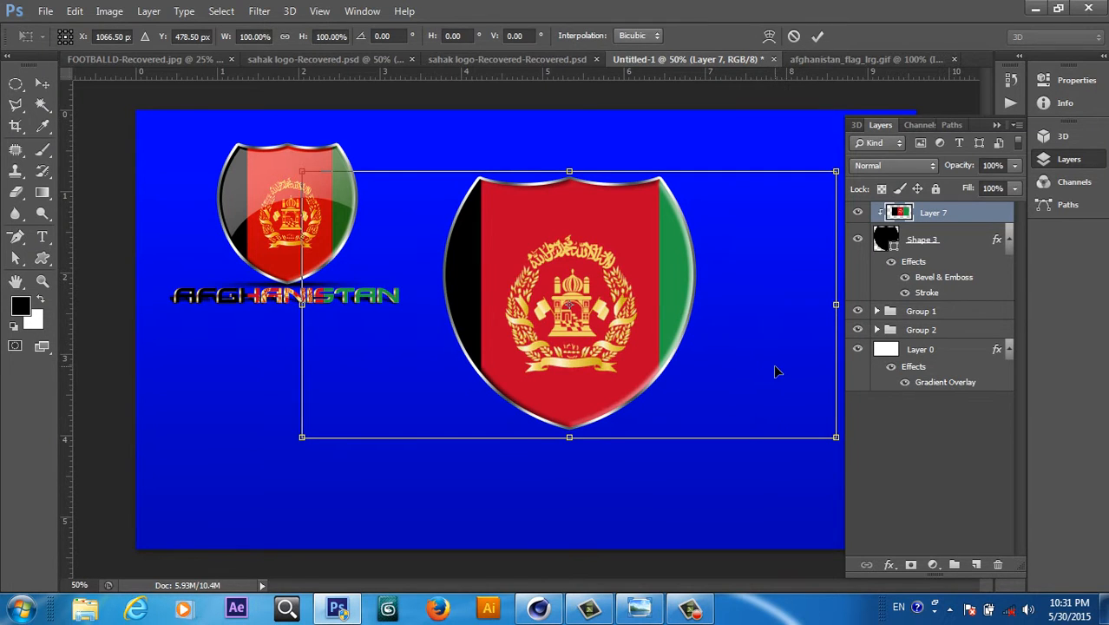
pyautogui.moveTo(776, 372)
pyautogui.mouseDown()
pyautogui.moveTo(748, 379)
pyautogui.moveTo(715, 424)
pyautogui.moveTo(824, 372)
pyautogui.moveTo(803, 344)
pyautogui.moveTo(778, 371)
pyautogui.mouseUp()
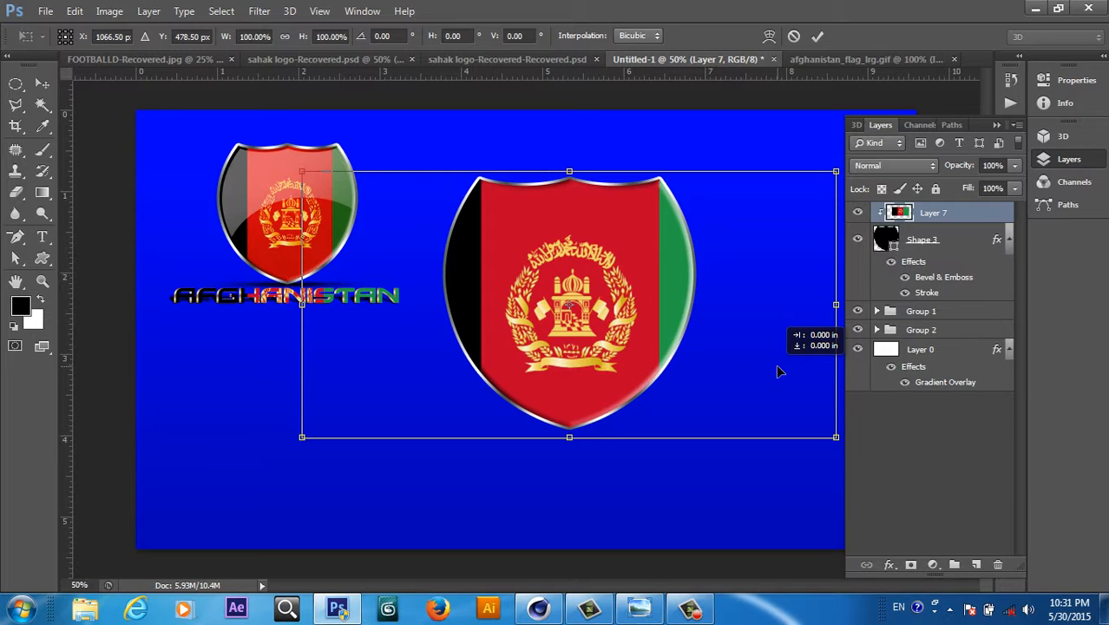
pyautogui.moveTo(780, 371); pyautogui.dragTo(773, 368)
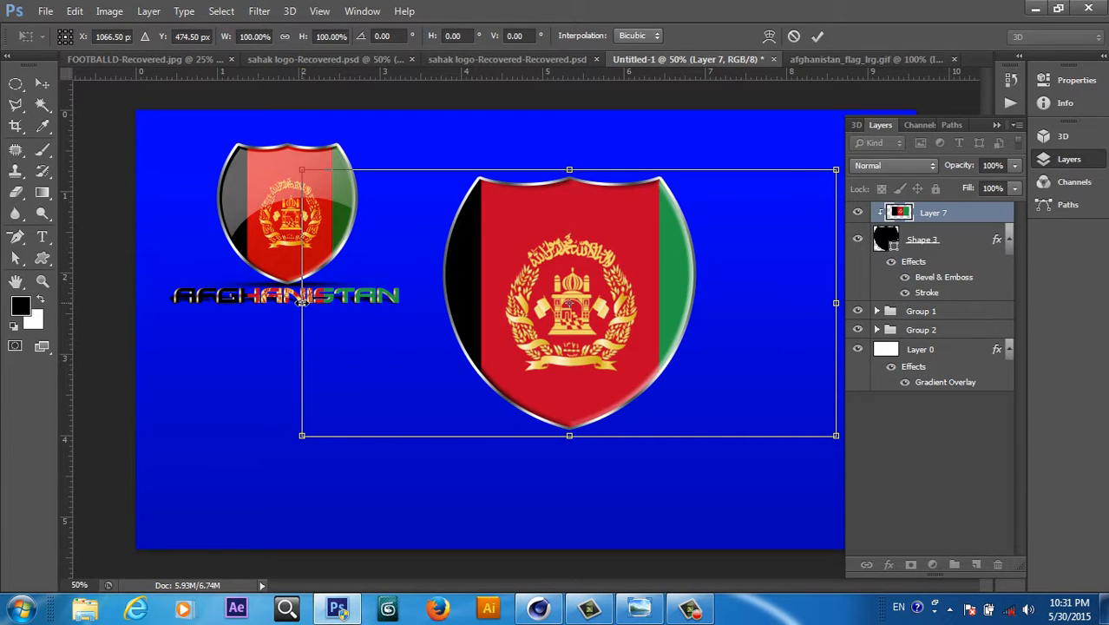
pyautogui.moveTo(302, 302); pyautogui.dragTo(323, 303)
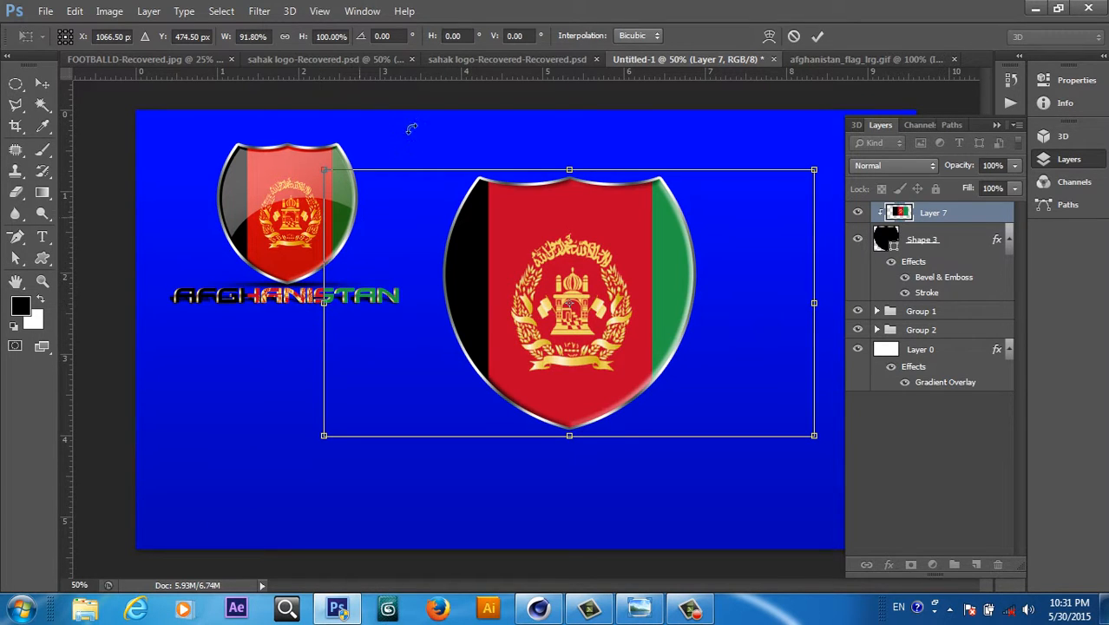
pyautogui.click(817, 36)
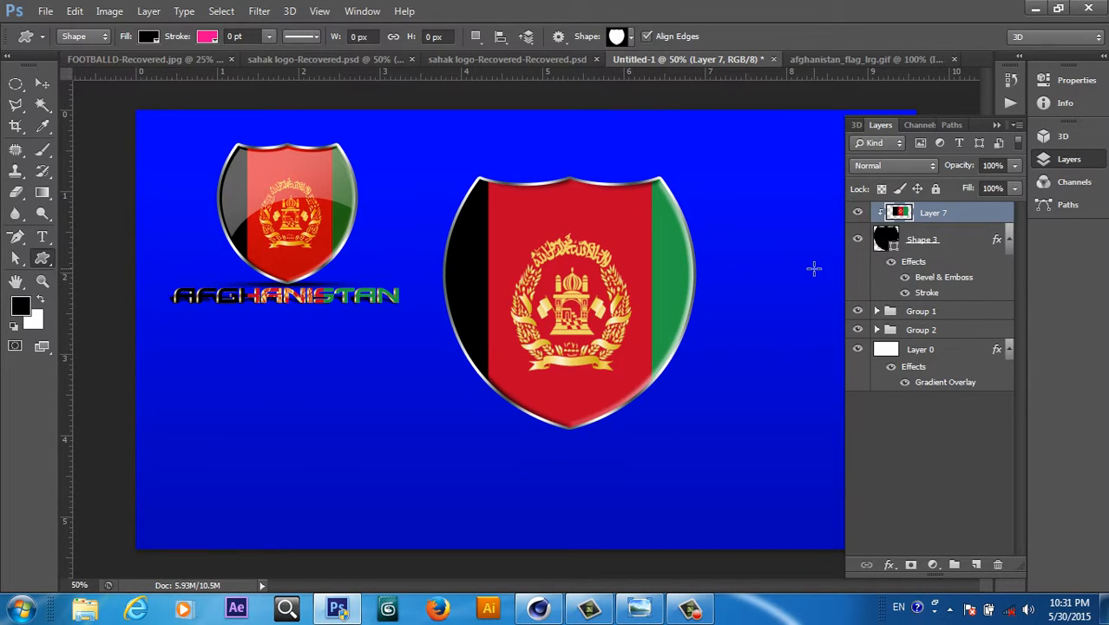
# - Load the large shield's outline as a selection and subtract a large ellipse from its lower part, leaving the curved upper area selected
pyautogui.keyDown('ctrl'); pyautogui.click(886, 239); pyautogui.keyUp('ctrl')
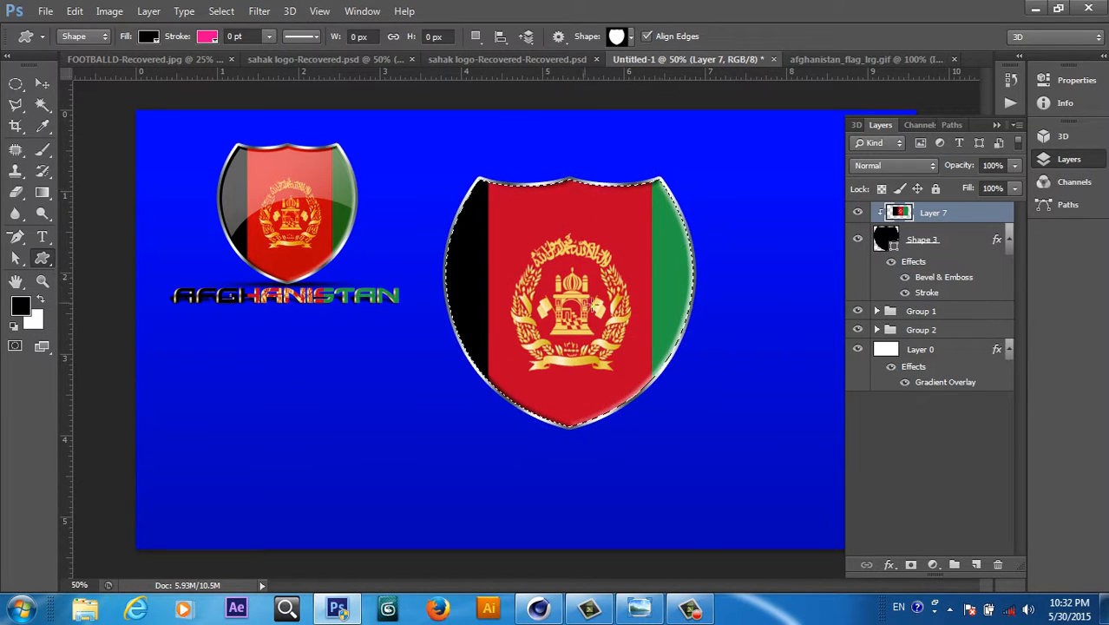
pyautogui.click(17, 84)
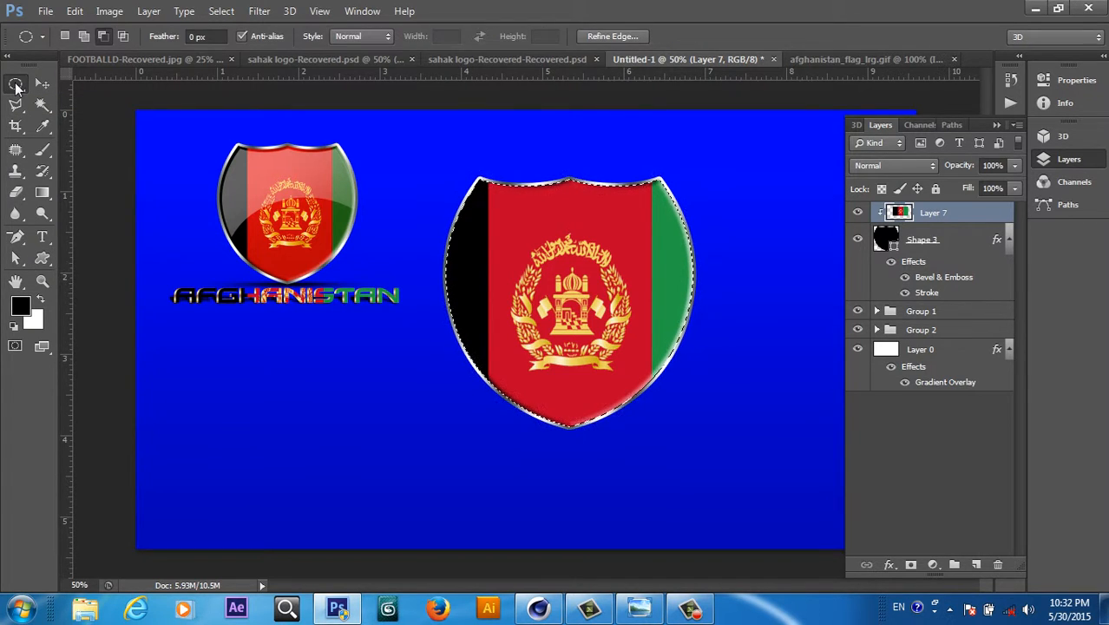
pyautogui.click(101, 38)
pyautogui.moveTo(738, 268); pyautogui.dragTo(448, 506)
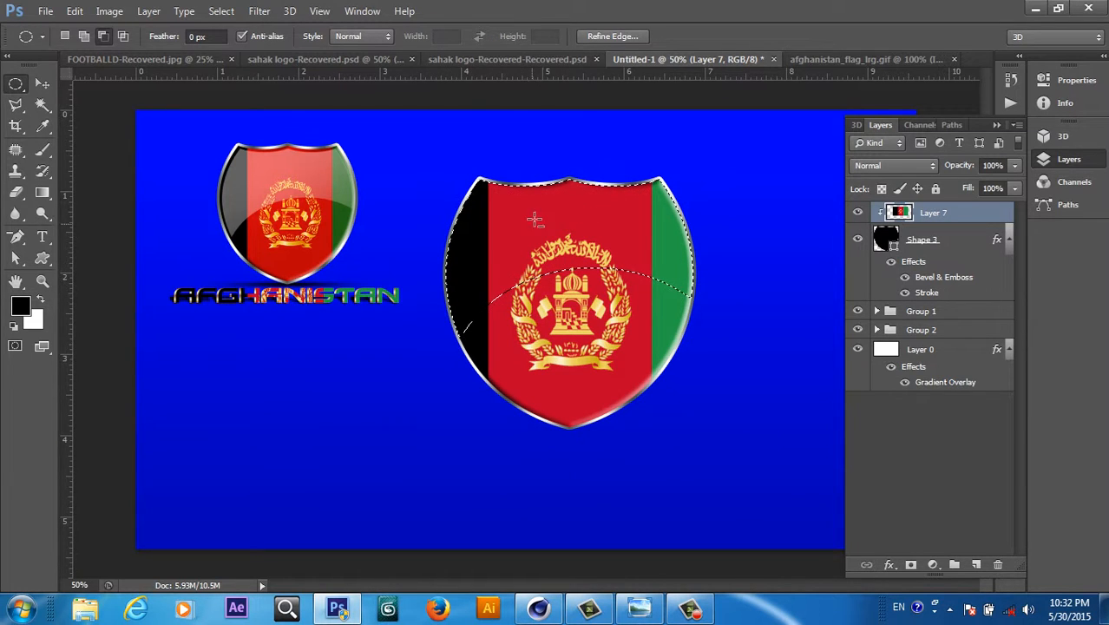
# - Fill the selected upper area with a white-to-transparent linear gradient on a new layer above the flag, and deselect
pyautogui.click(974, 565)
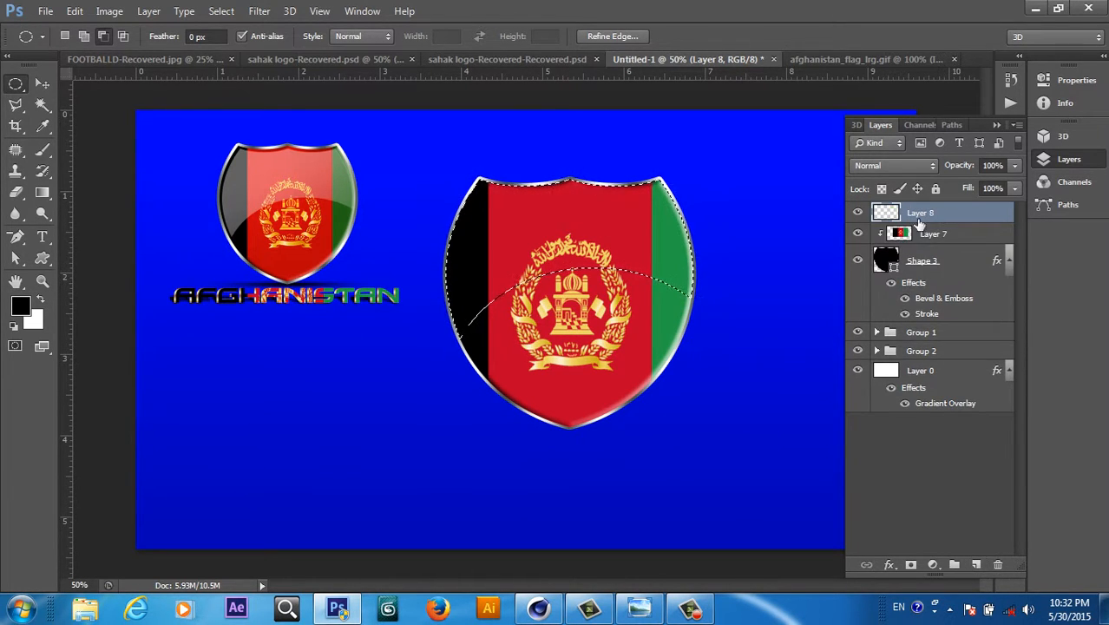
pyautogui.click(42, 194)
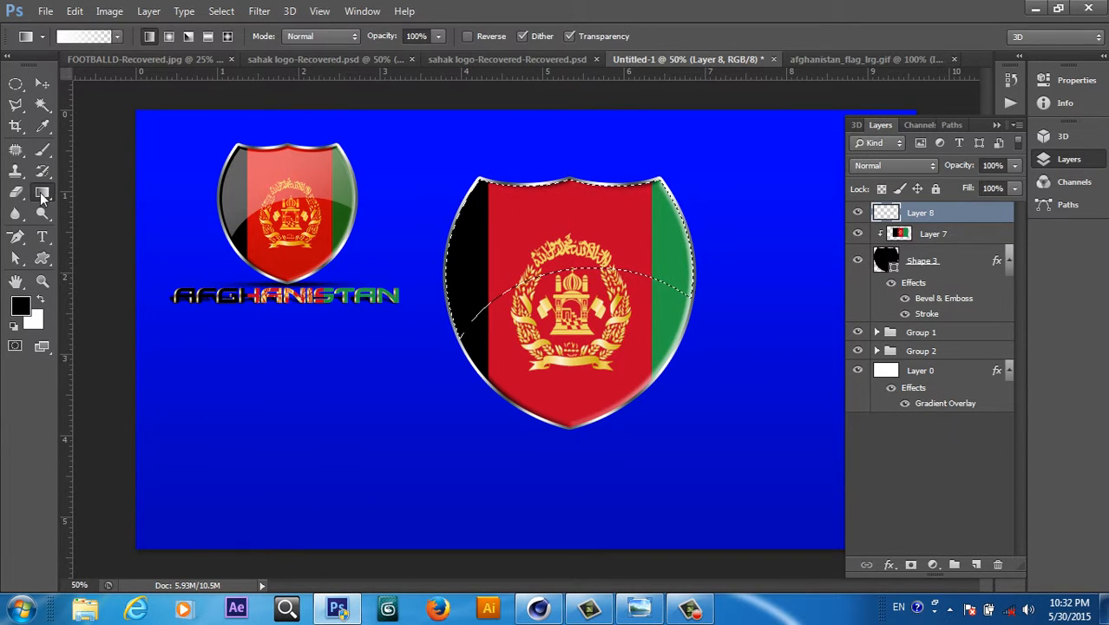
pyautogui.click(89, 38)
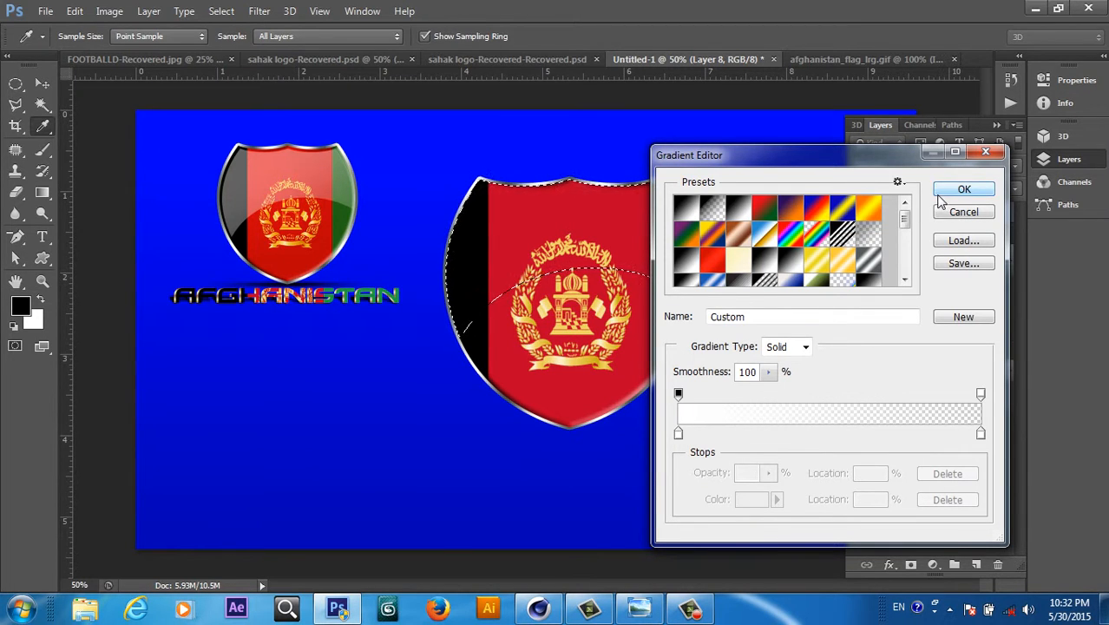
pyautogui.click(963, 189)
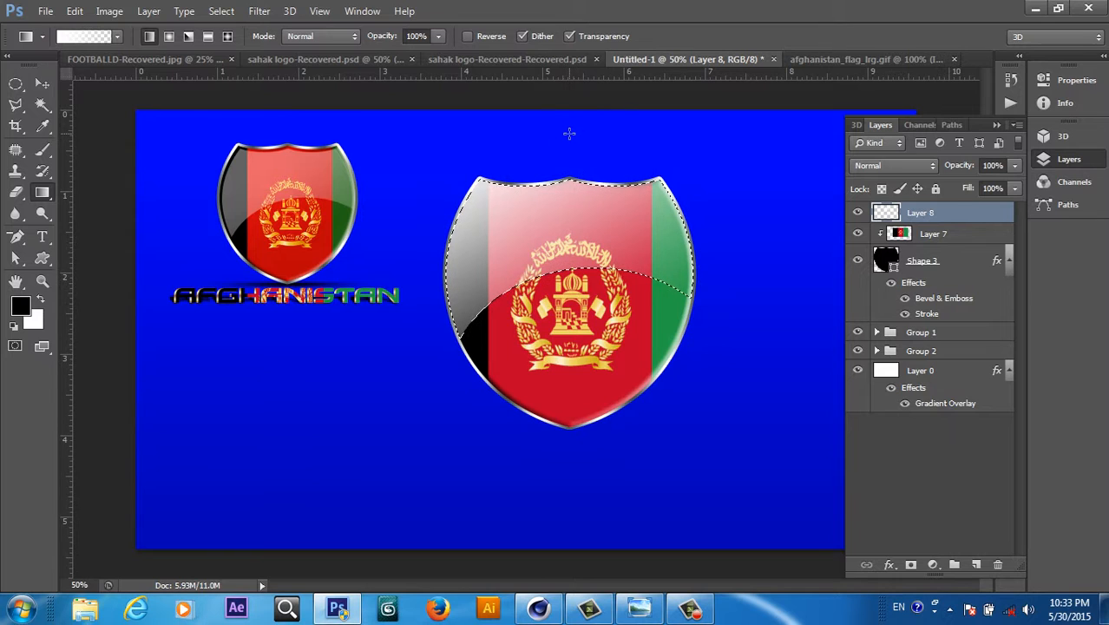
pyautogui.moveTo(569, 133); pyautogui.dragTo(677, 362)
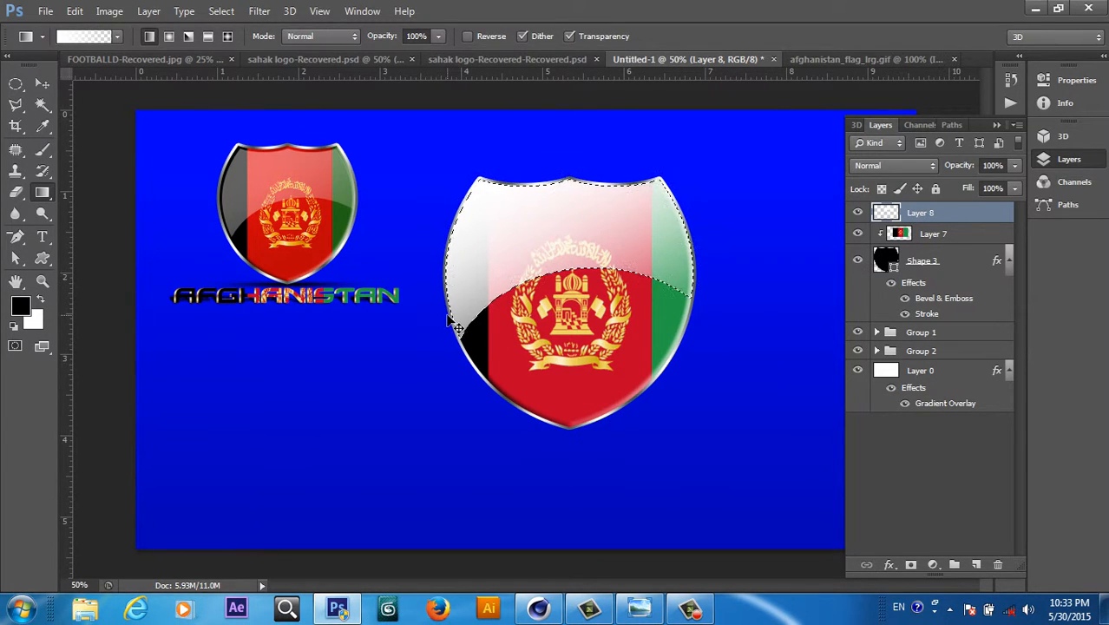
pyautogui.hotkey('ctrl', 'd')
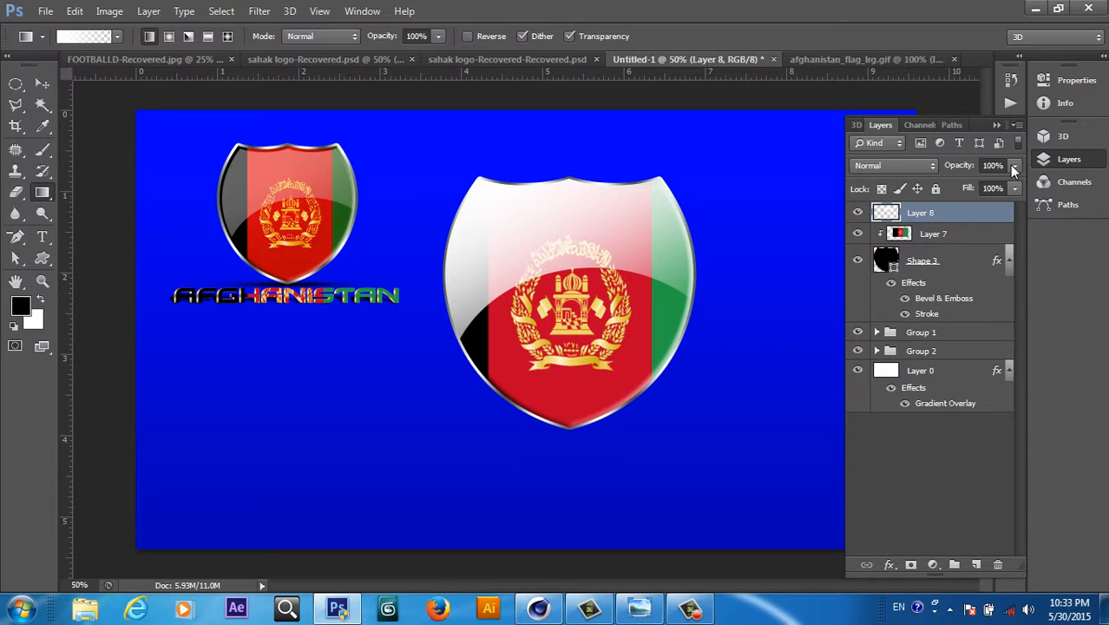
# - Lower the gloss layer's opacity to 42% and scale it to about 97% so it sits inside the shield's border
pyautogui.click(1014, 188)
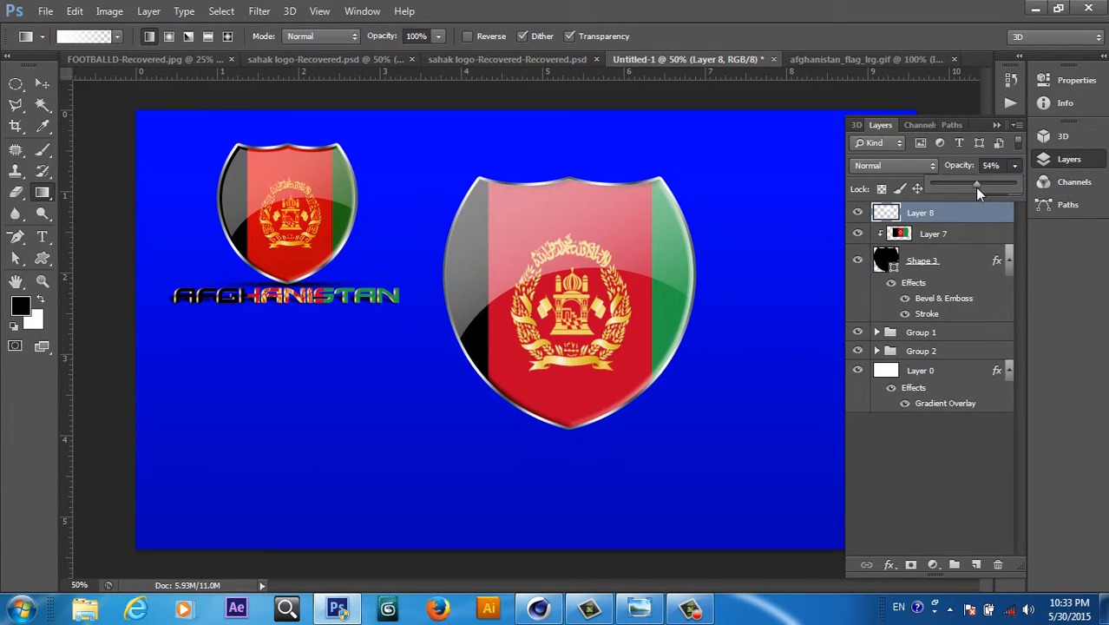
pyautogui.moveTo(972, 188); pyautogui.dragTo(968, 187)
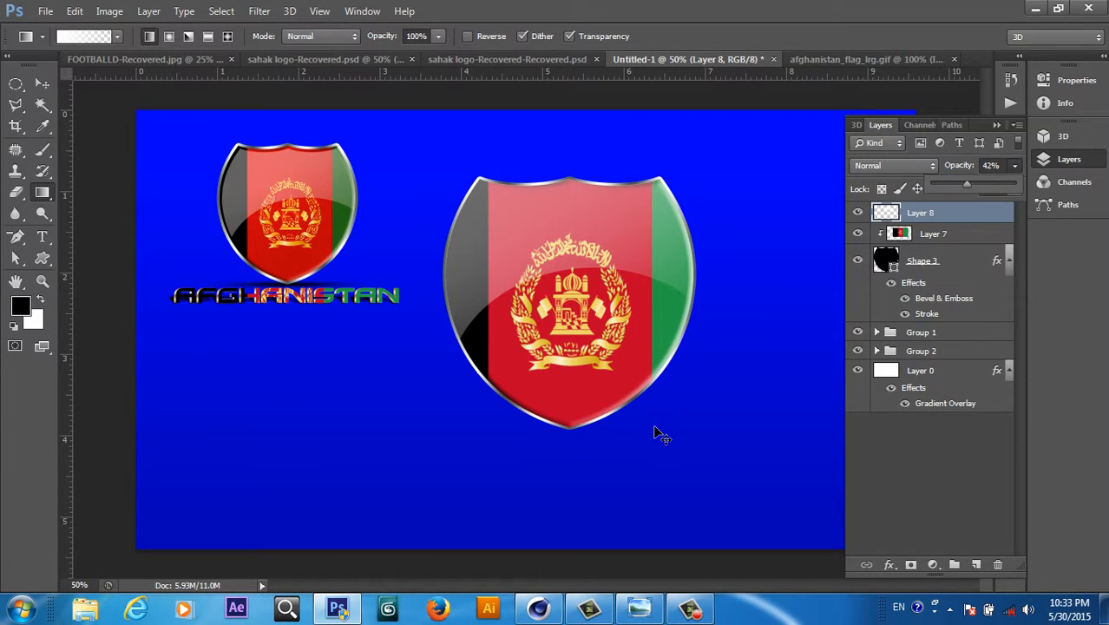
pyautogui.hotkey('ctrl', 't')
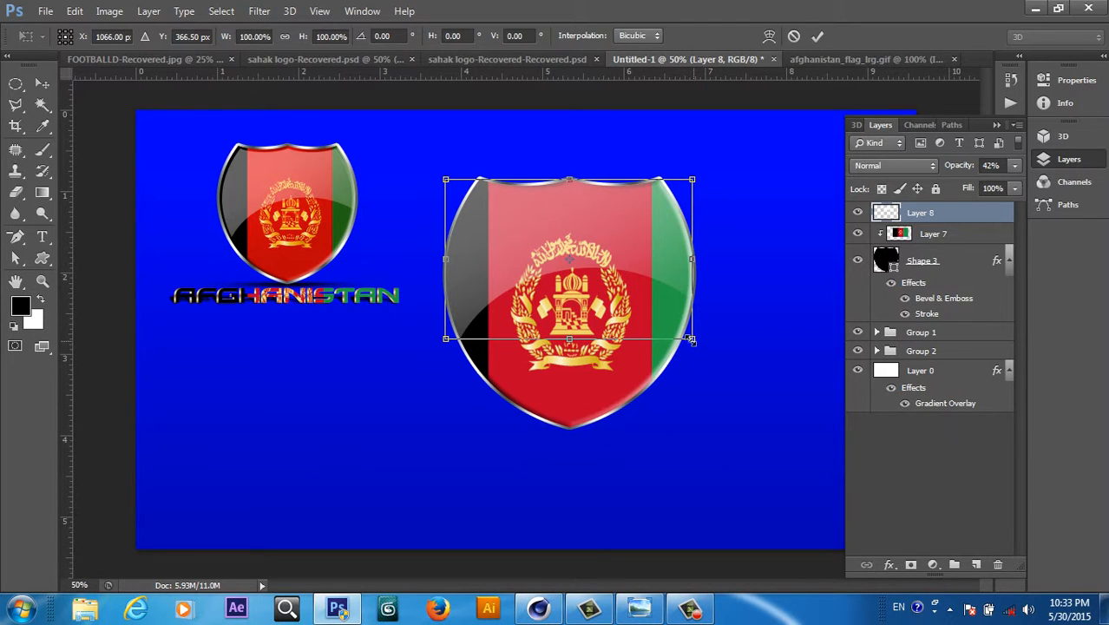
pyautogui.moveTo(694, 344); pyautogui.dragTo(691, 342)
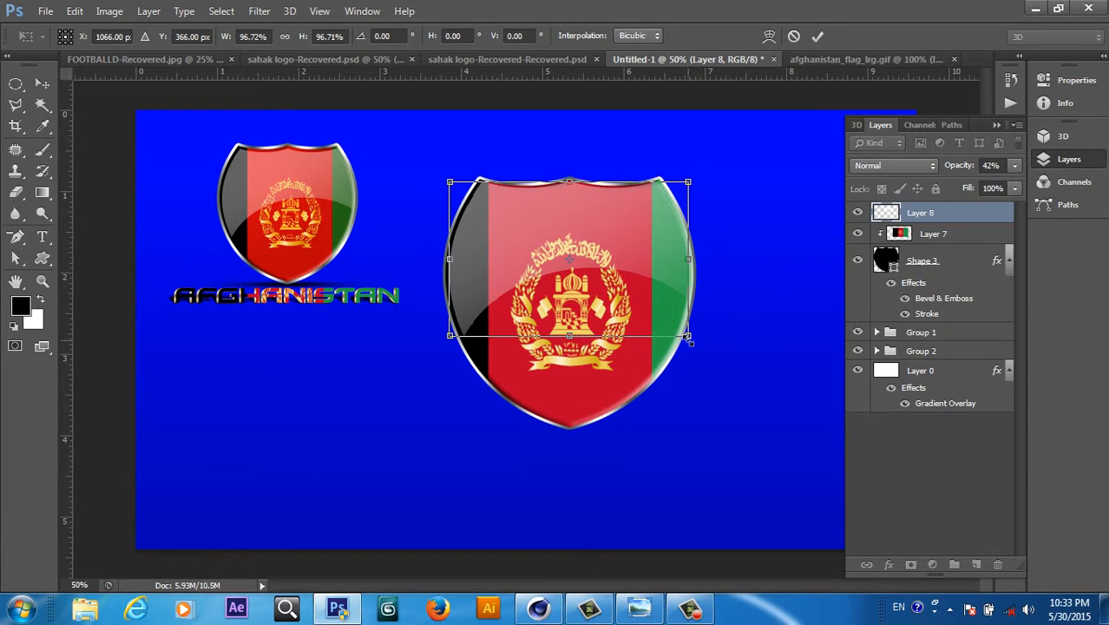
pyautogui.click(817, 35)
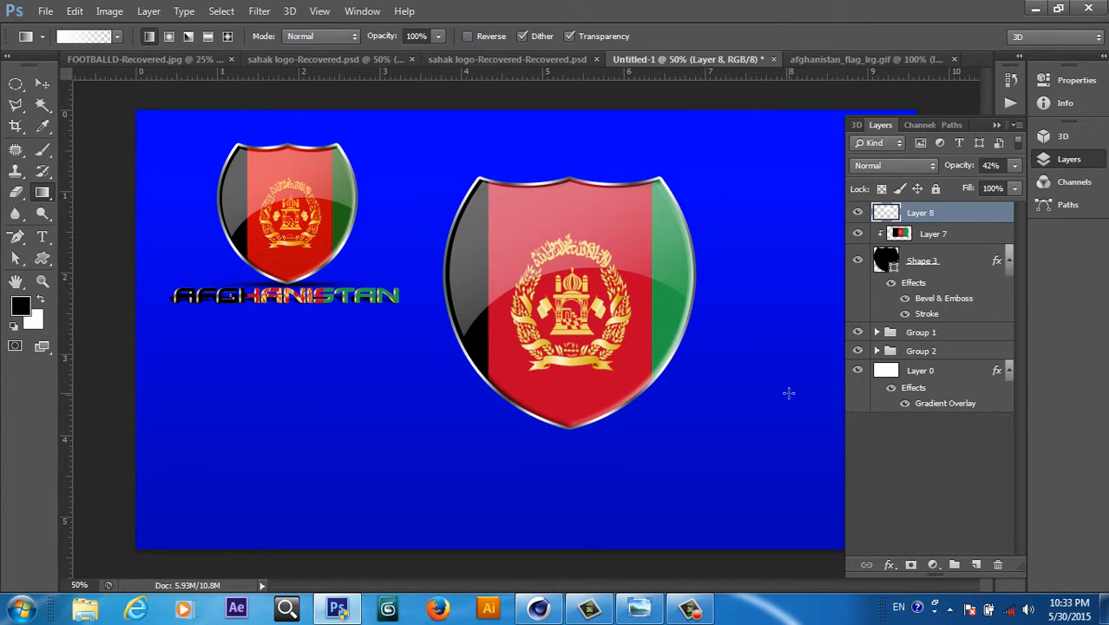
# - Add a new layer beneath the shield shape and paint one black dab behind the shield with a soft 600 px brush at 0% hardness
pyautogui.press('v')
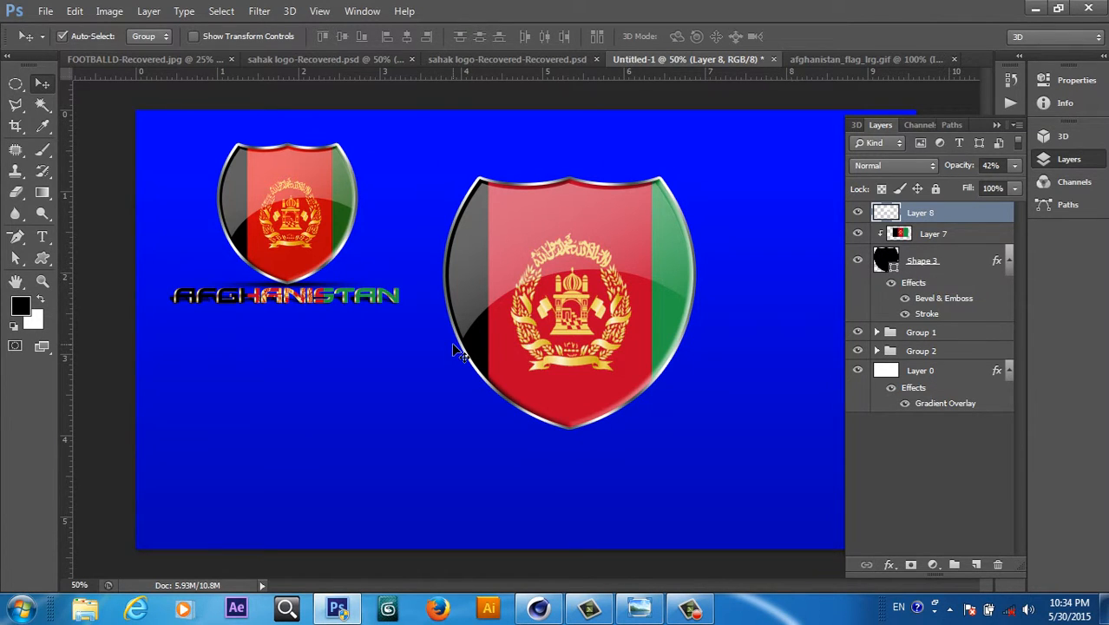
pyautogui.click(975, 565)
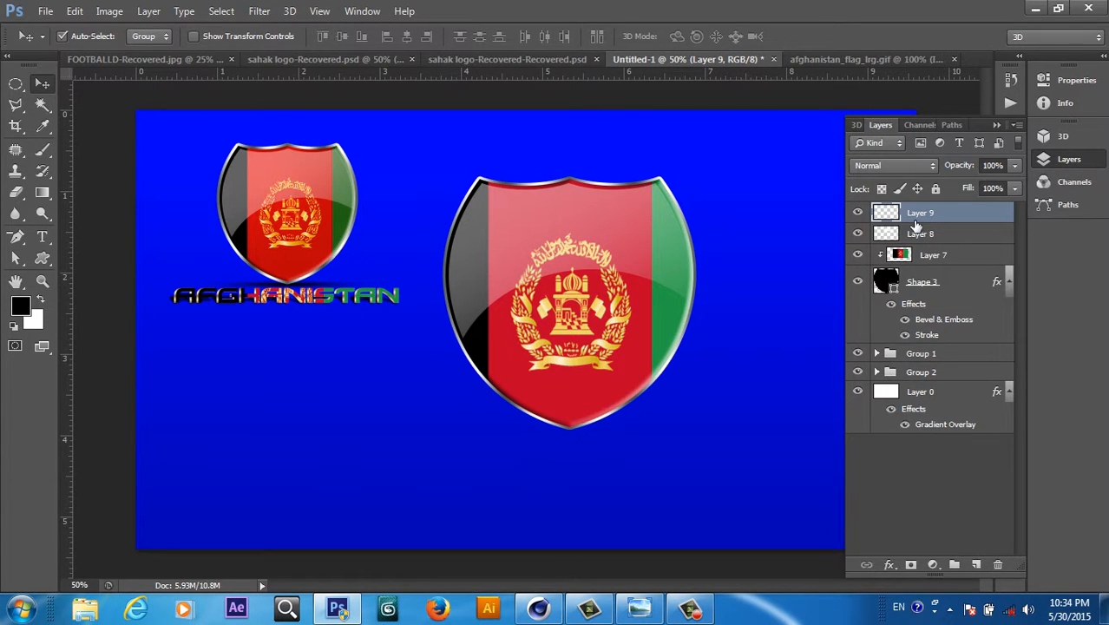
pyautogui.moveTo(916, 219); pyautogui.dragTo(920, 341)
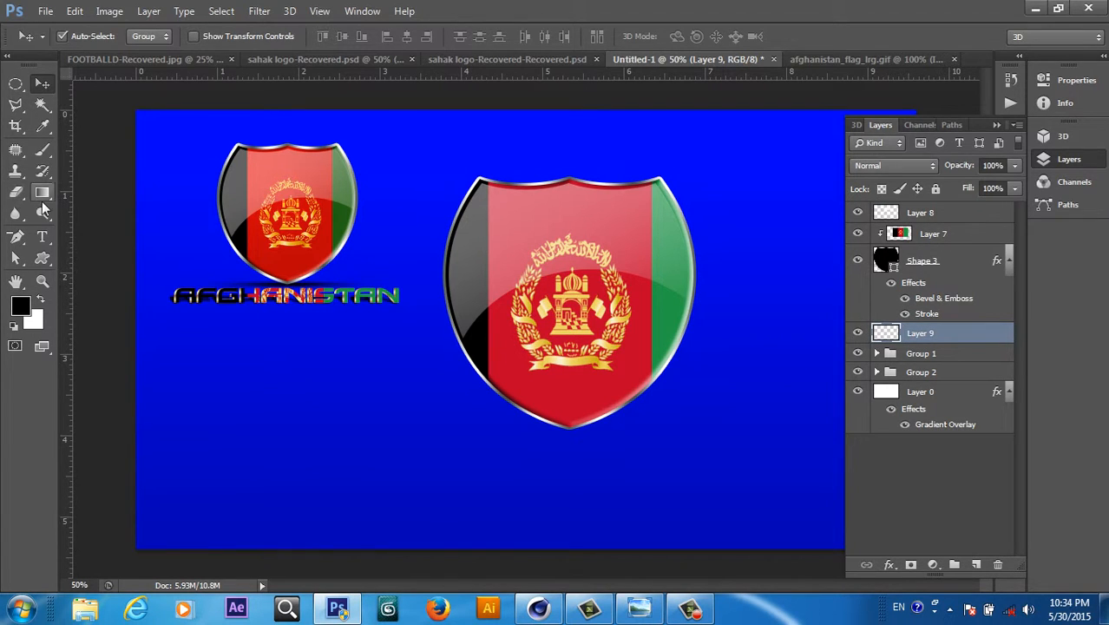
pyautogui.click(43, 150)
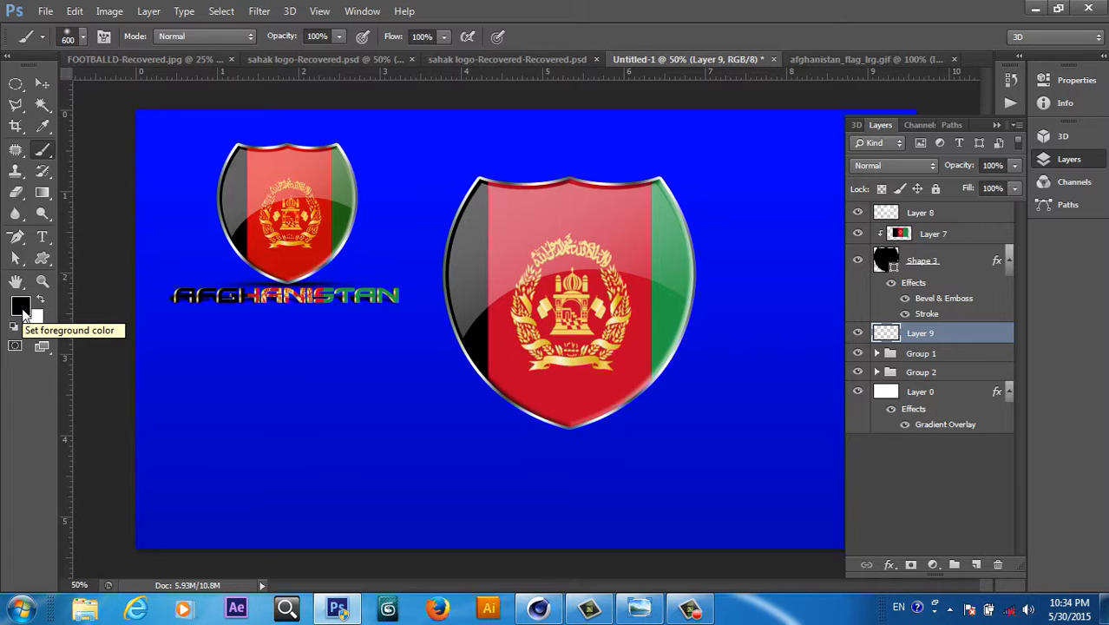
pyautogui.rightClick(518, 334)
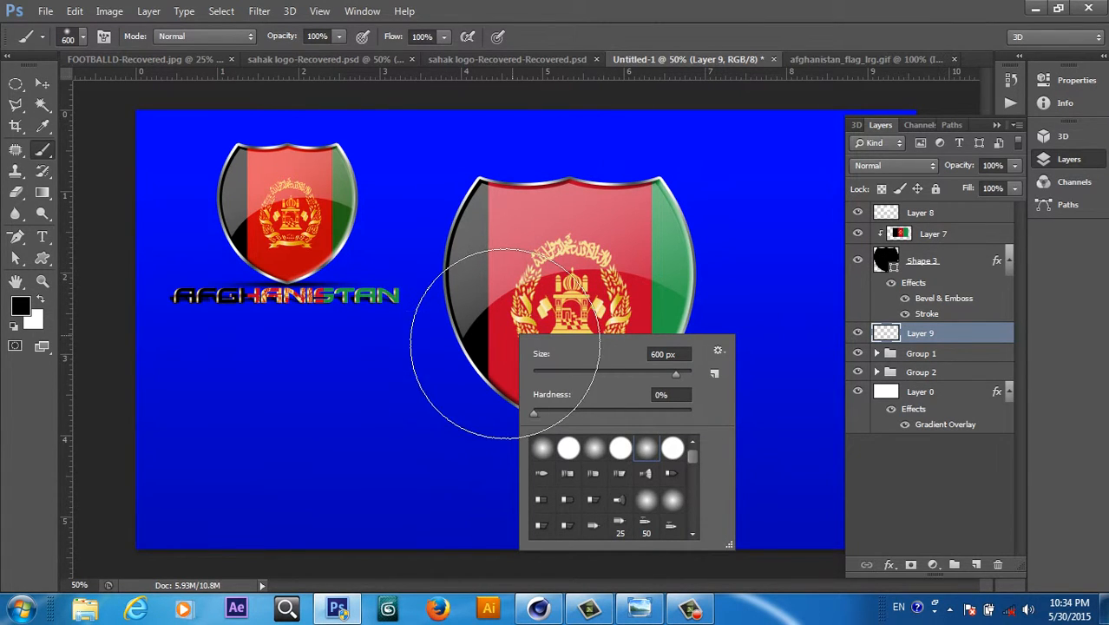
pyautogui.click(564, 305)
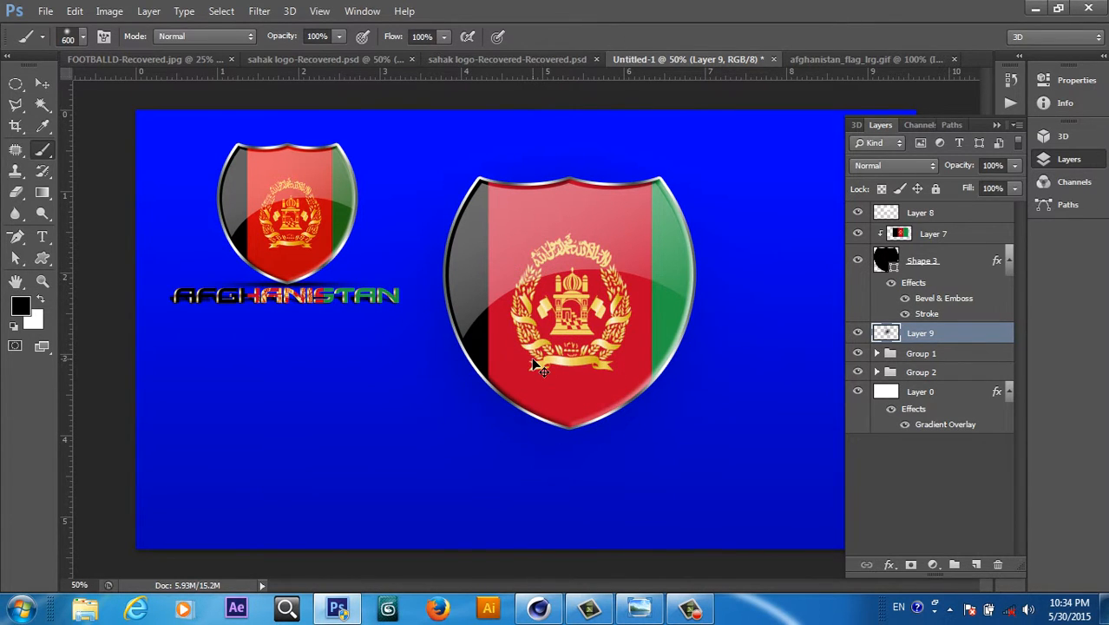
# - Flatten the black dab to about 5% height and place it just below the shield's tip as a ground shadow
pyautogui.hotkey('ctrl', 't')
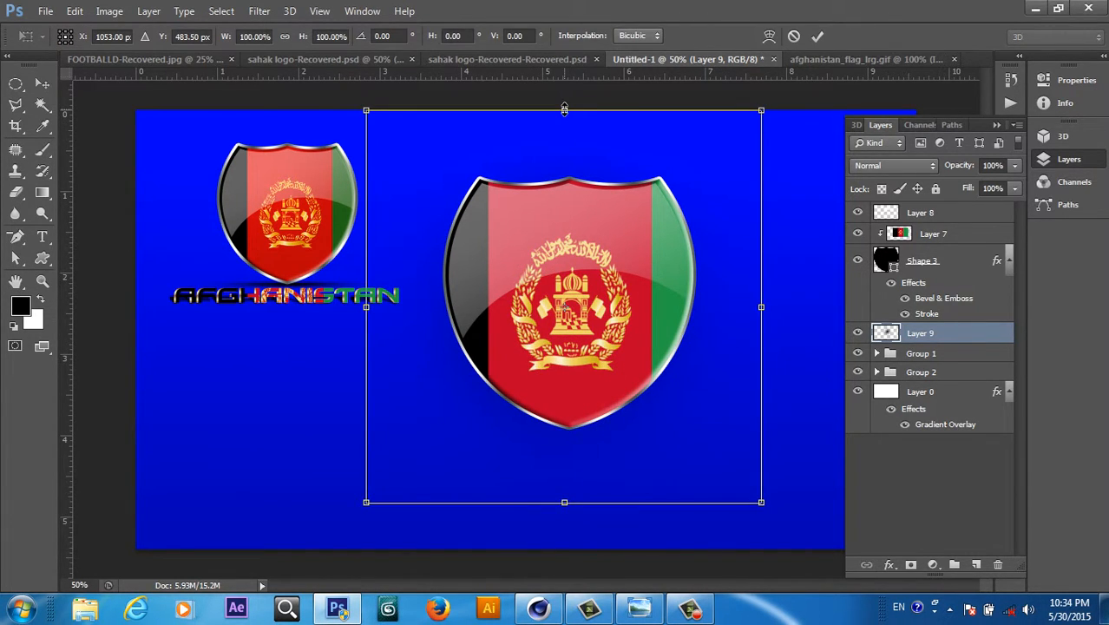
pyautogui.moveTo(564, 109); pyautogui.dragTo(602, 443)
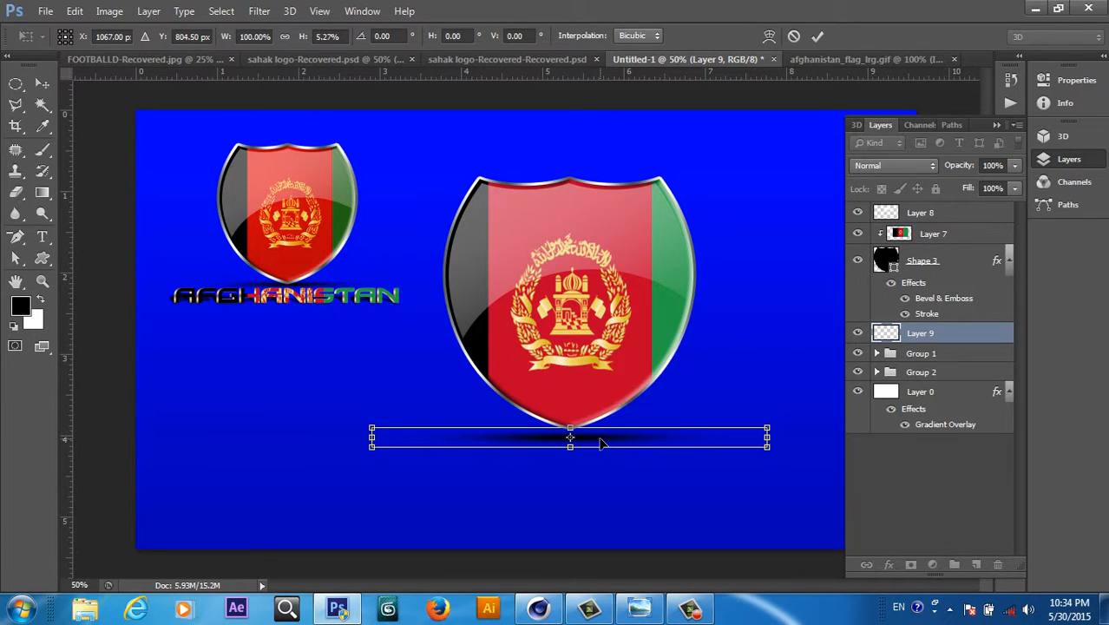
pyautogui.click(816, 36)
pyautogui.press('b')
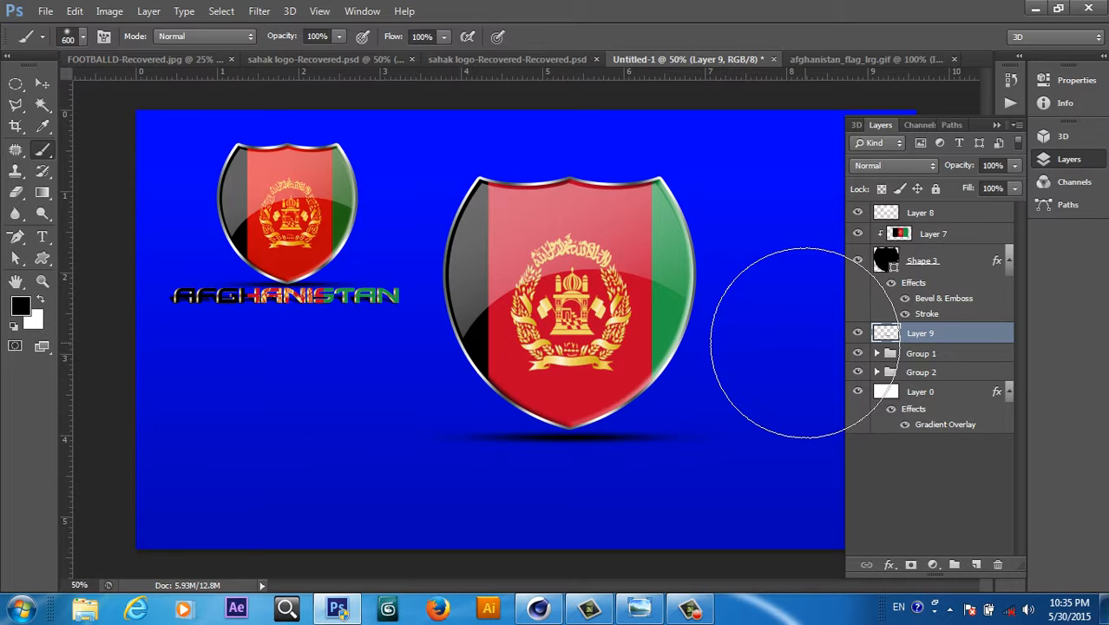
pyautogui.press('v')
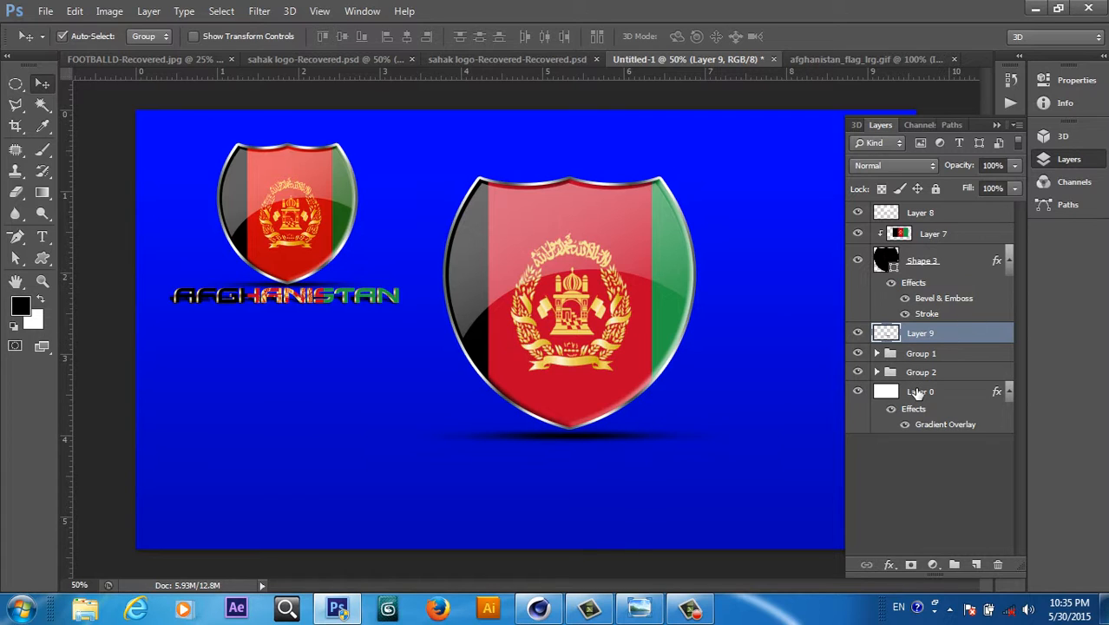
# - Duplicate the ground shadow layer and scale the copy about its centre to about 23% width and 84% height beneath the shield's tip
pyautogui.hotkey('ctrl', 'j')
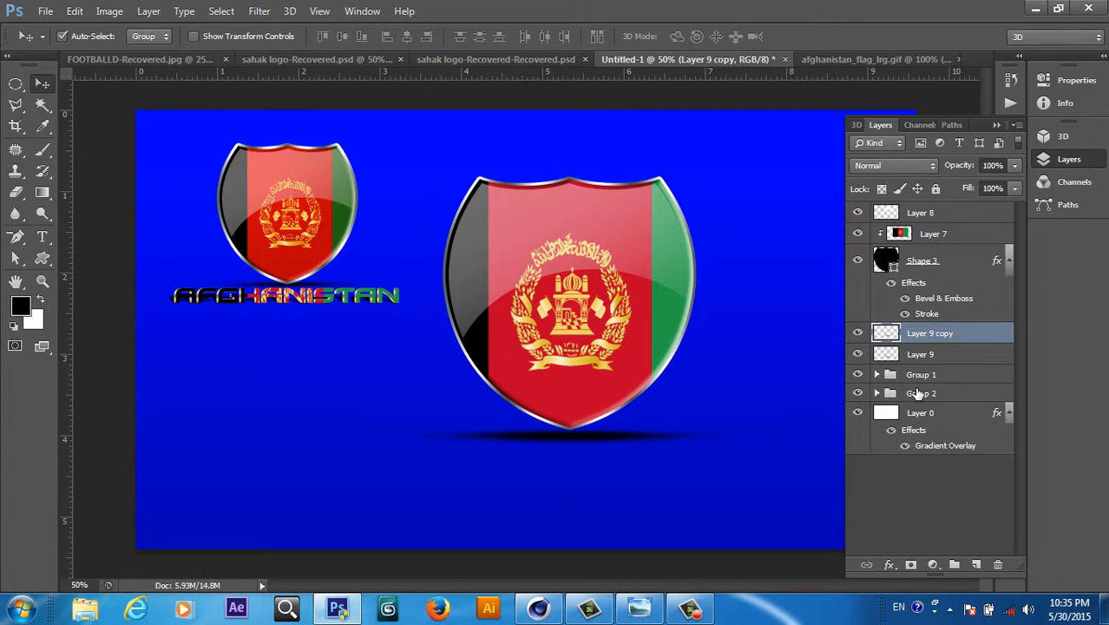
pyautogui.hotkey('ctrl', 't')
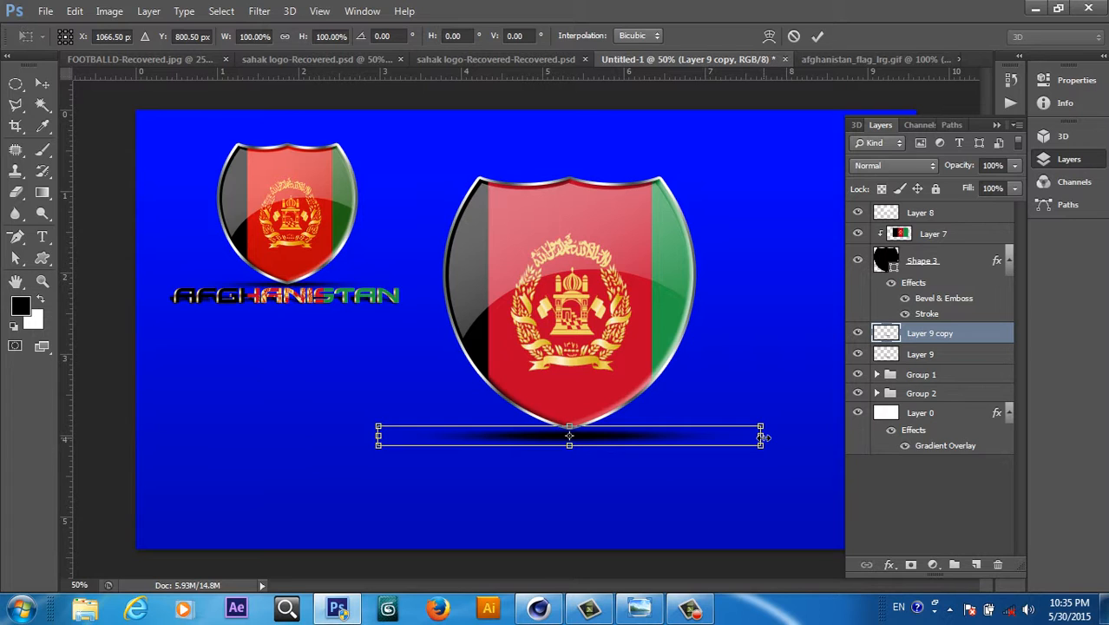
pyautogui.moveTo(761, 436); pyautogui.dragTo(570, 429)
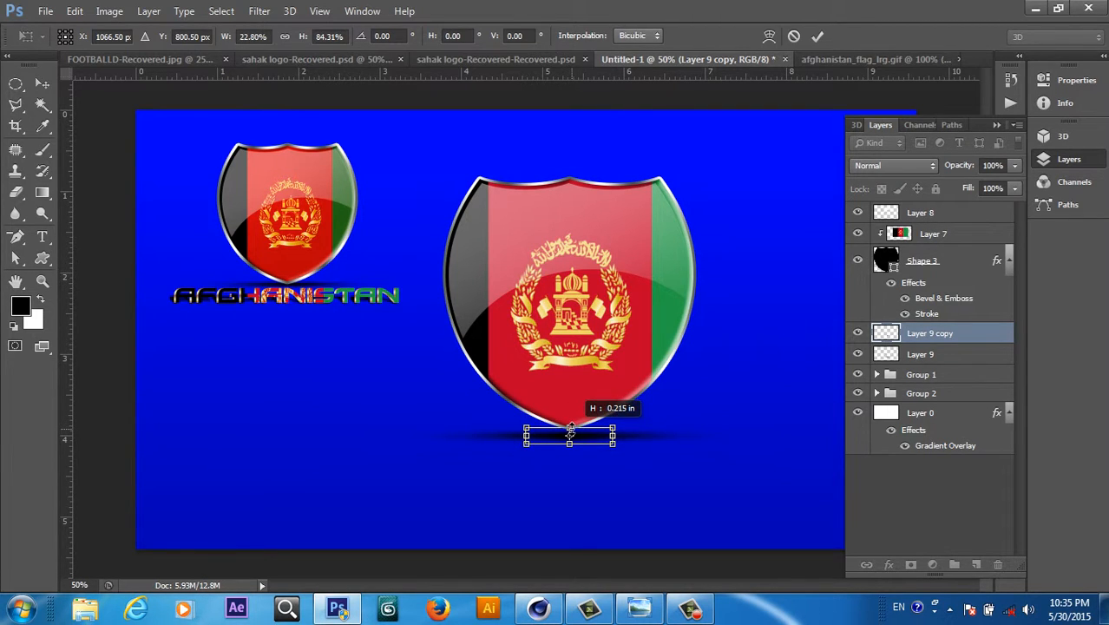
pyautogui.click(817, 36)
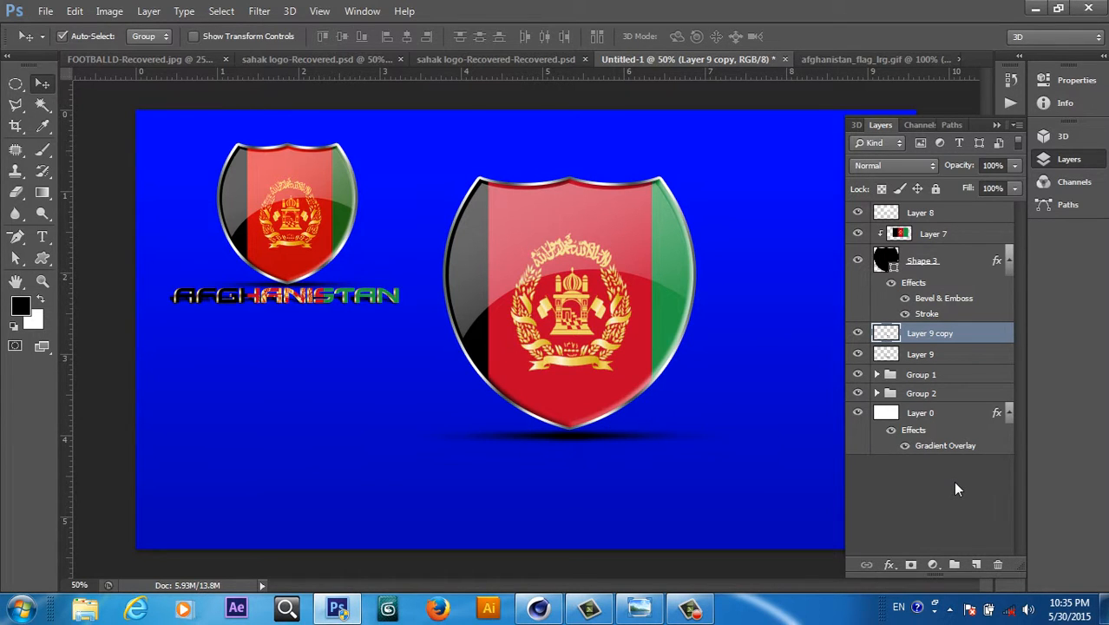
# - Lower the wide original shadow's opacity to 66% and merge it with its narrow copy into one layer
pyautogui.click(926, 356)
pyautogui.click(1016, 165)
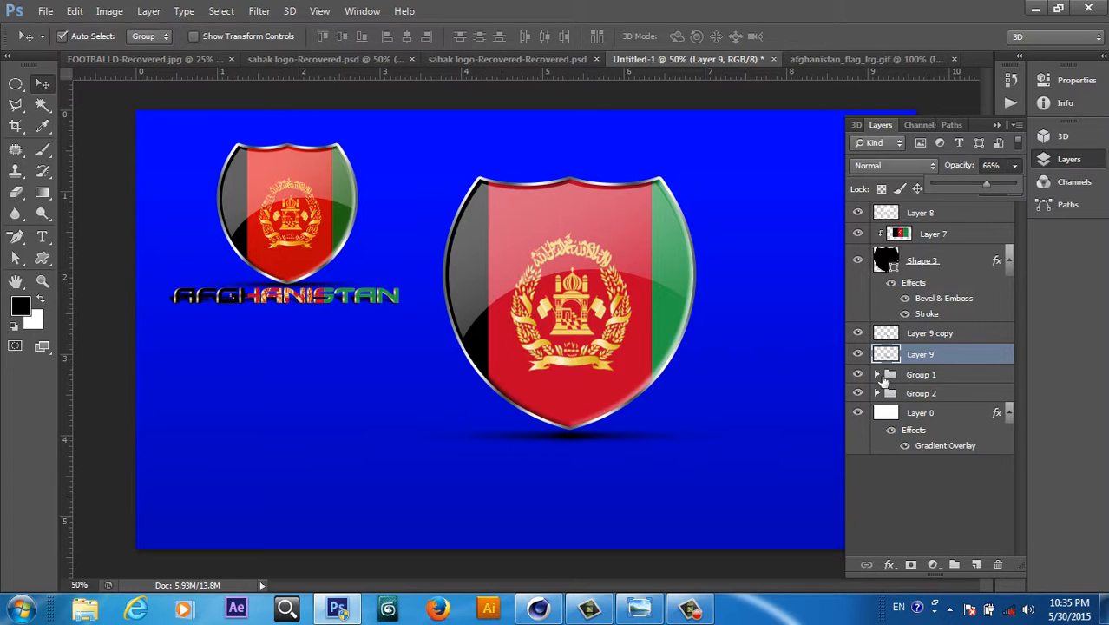
pyautogui.click(919, 338)
pyautogui.keyDown('shift'); pyautogui.click(919, 338); pyautogui.keyUp('shift')
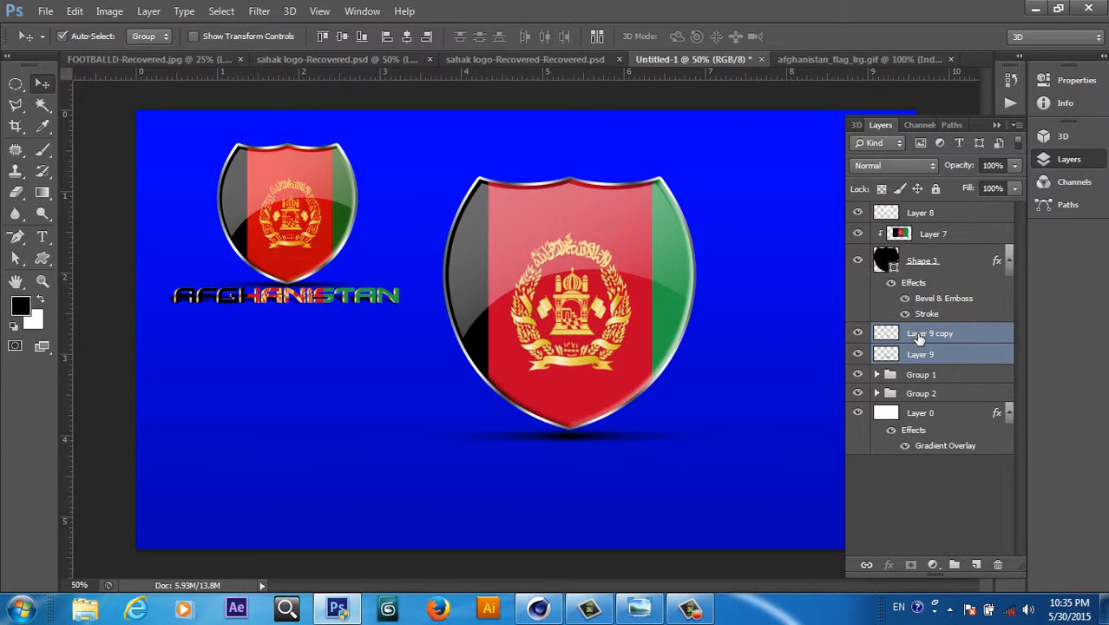
pyautogui.hotkey('ctrl', 'e')
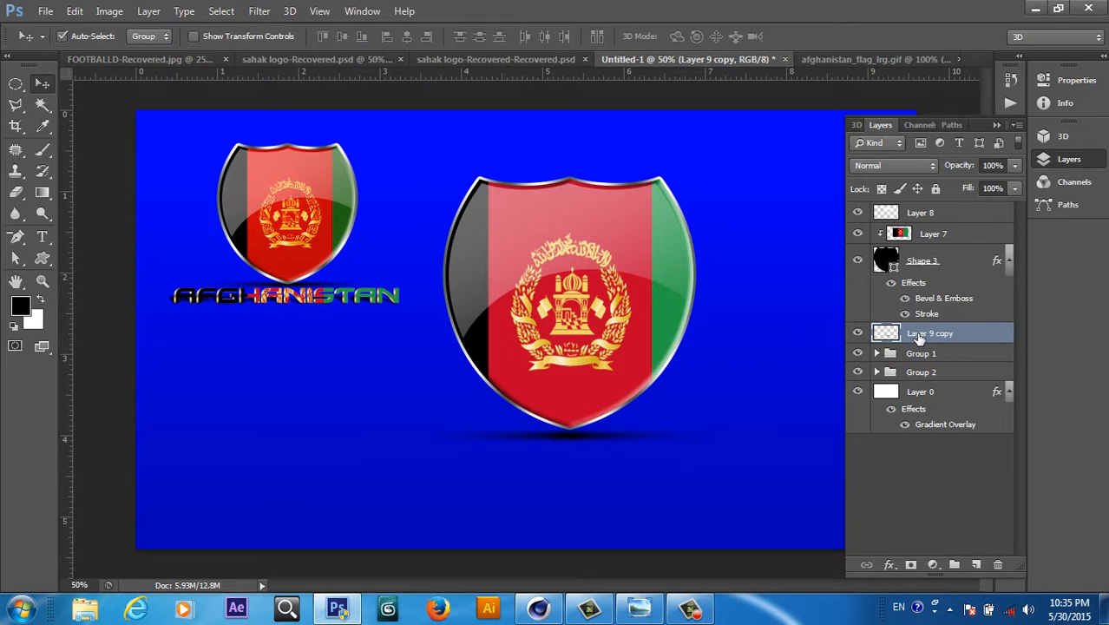
pyautogui.moveTo(606, 605)
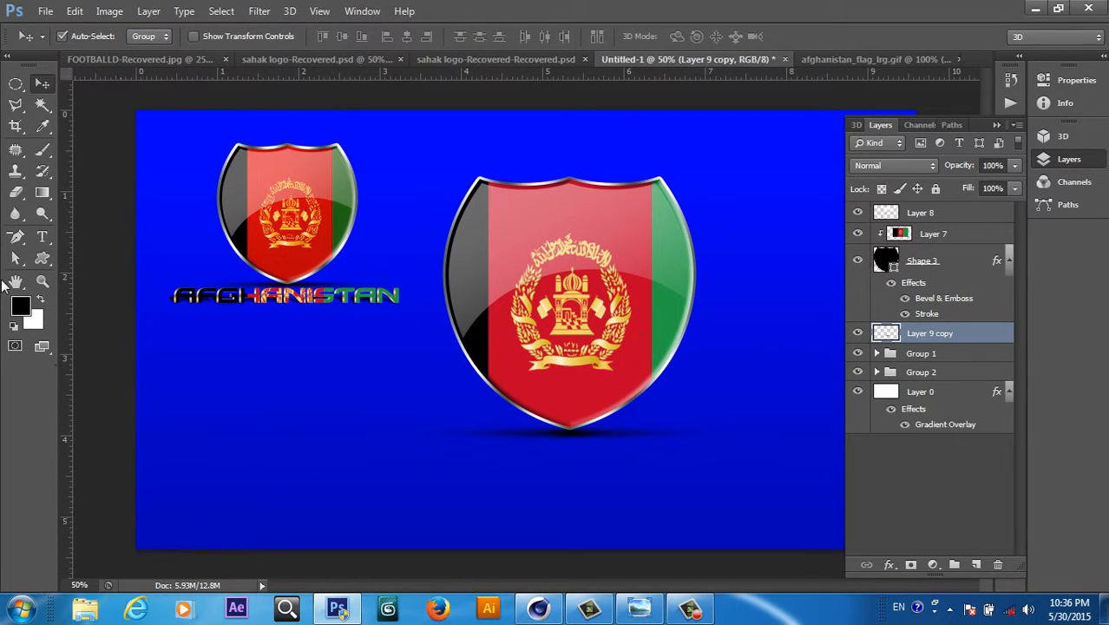
# - Add the text "AFGHANISTAN" in black 72 pt Xirod, centre-aligned, below the large shield
pyautogui.click(42, 237)
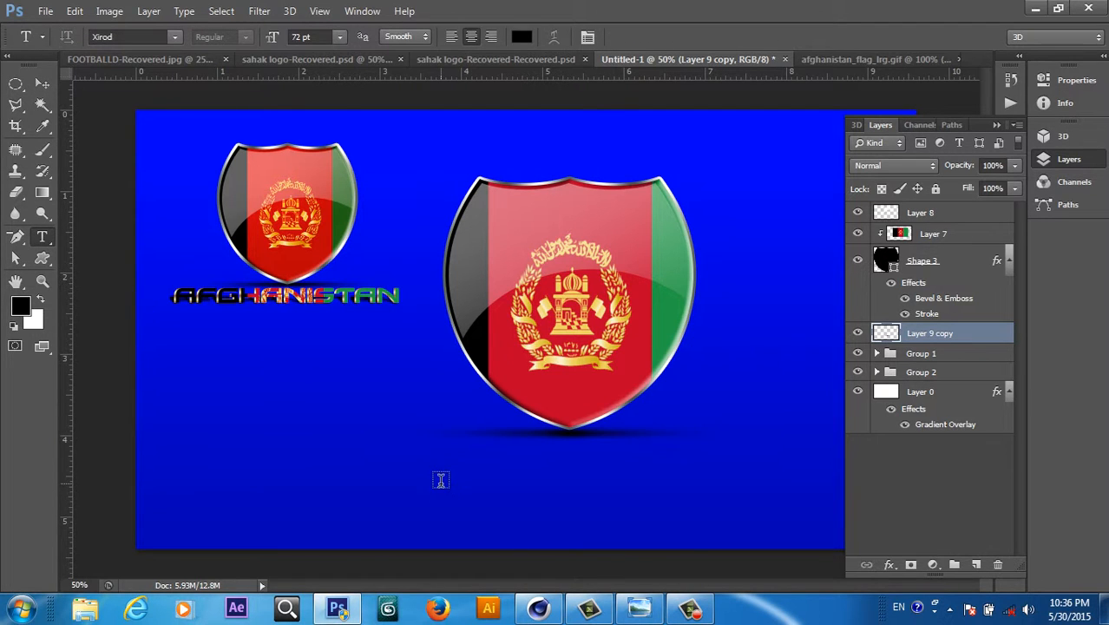
pyautogui.click(478, 504)
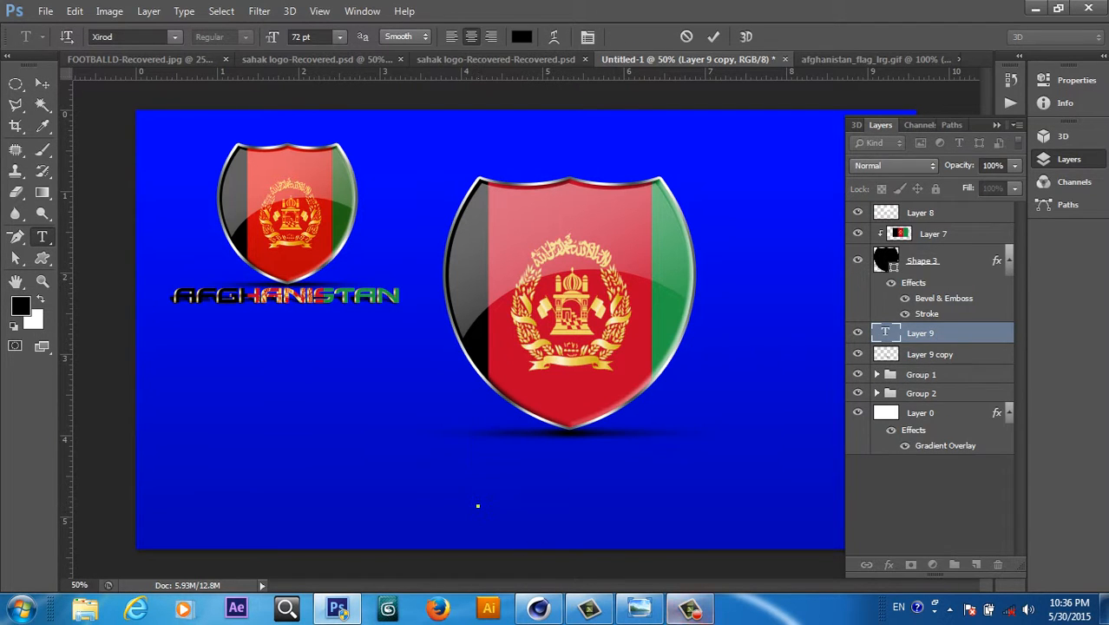
pyautogui.write('AFGHA')
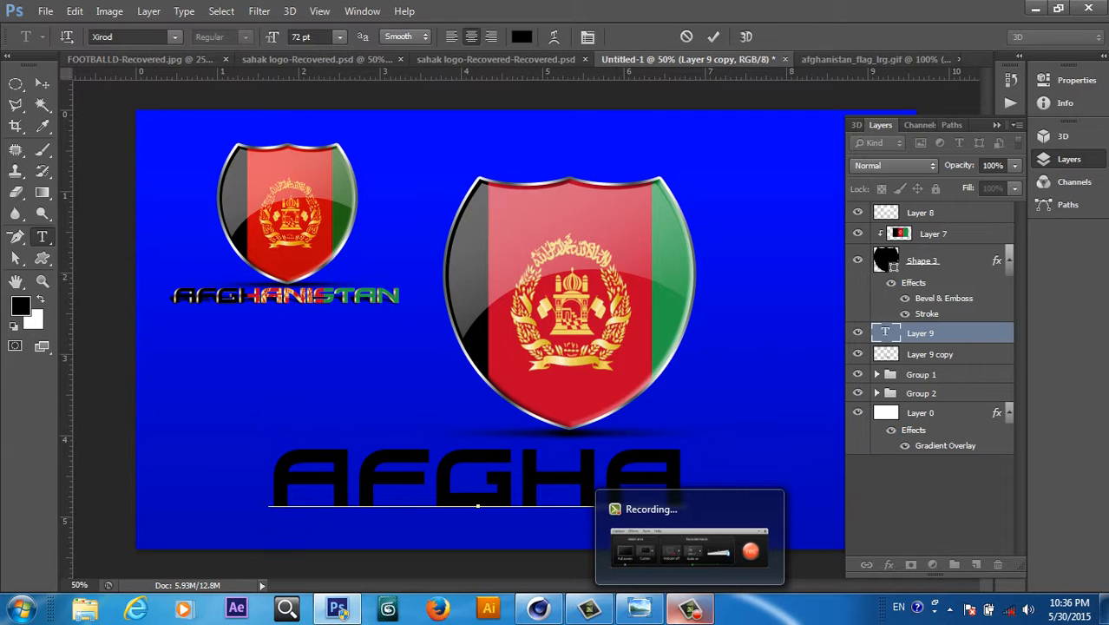
pyautogui.write('NI')
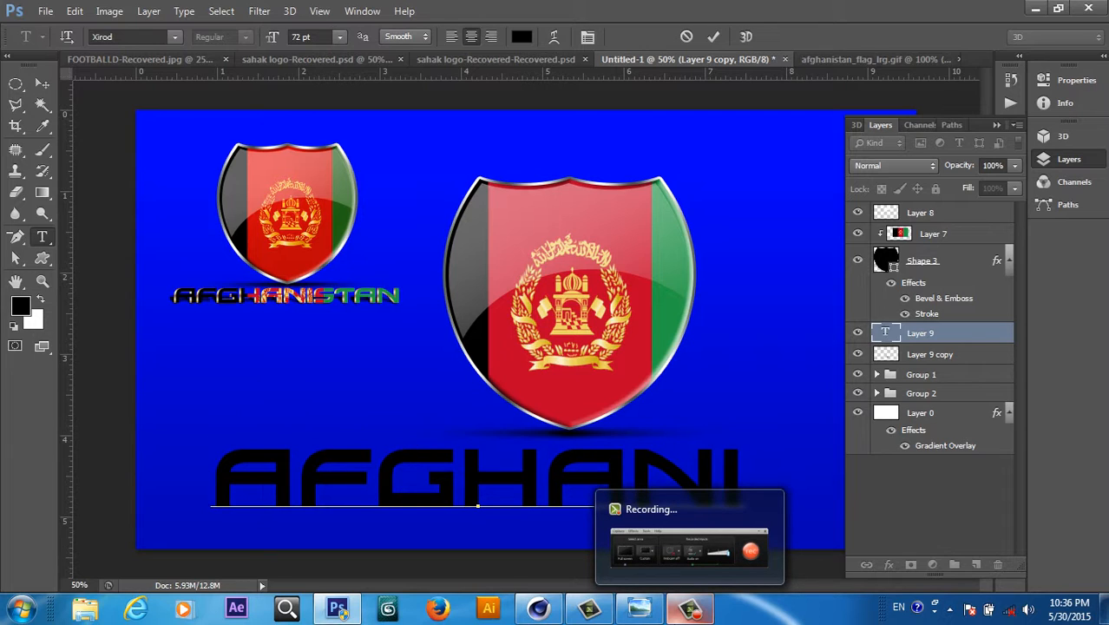
pyautogui.write('STAN')
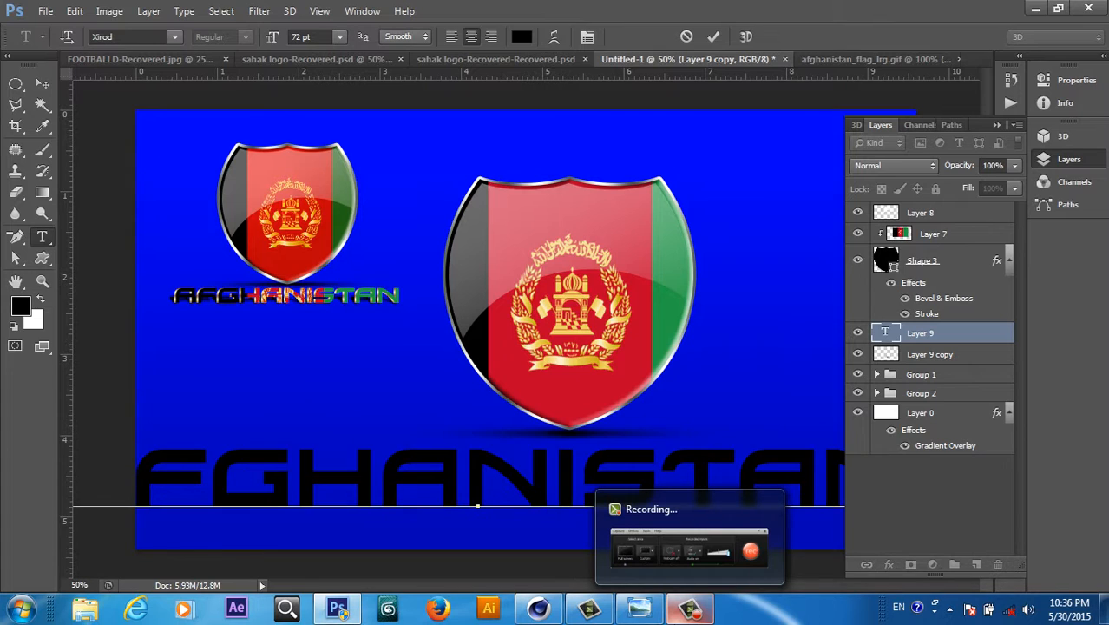
pyautogui.click(713, 37)
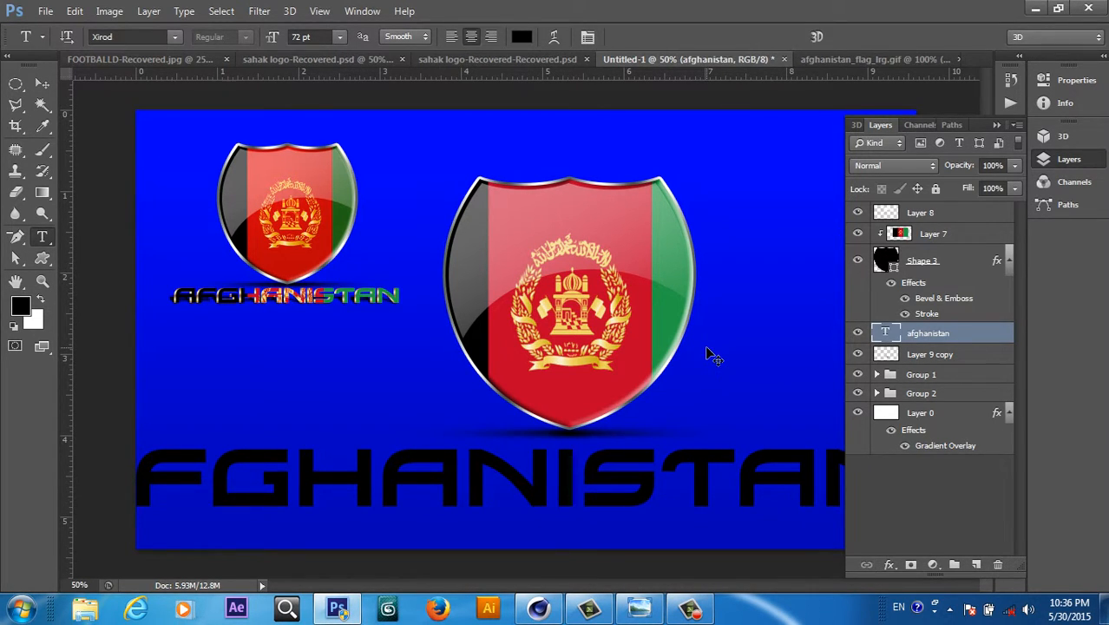
# - Scale the AFGHANISTAN text proportionally about its centre to about 44%
pyautogui.hotkey('ctrl', 't')
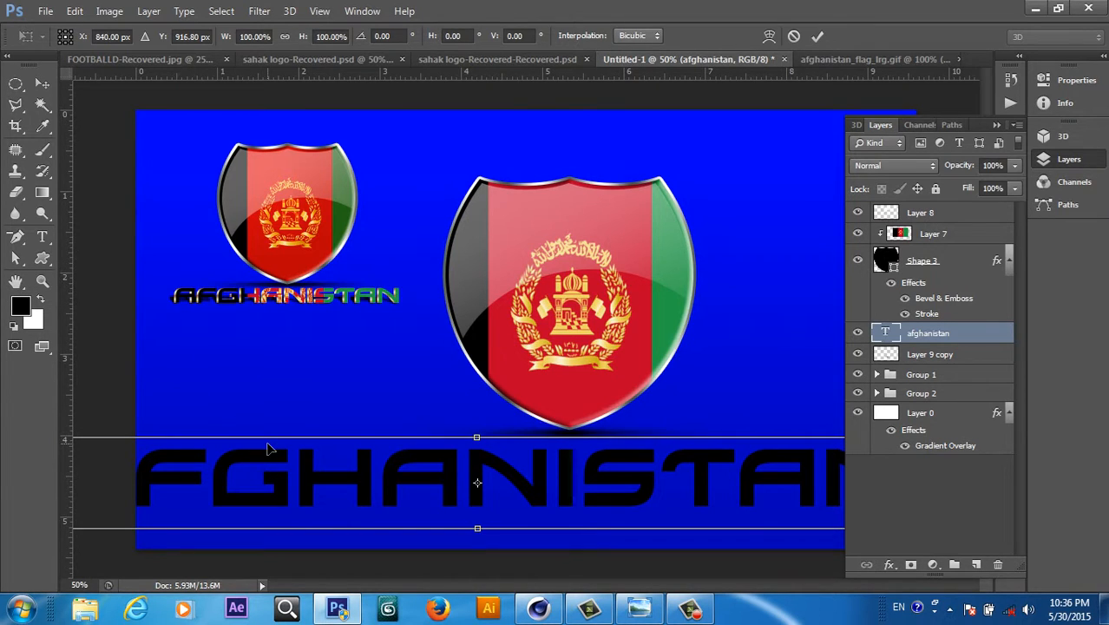
pyautogui.hotkey('ctrl', '-')
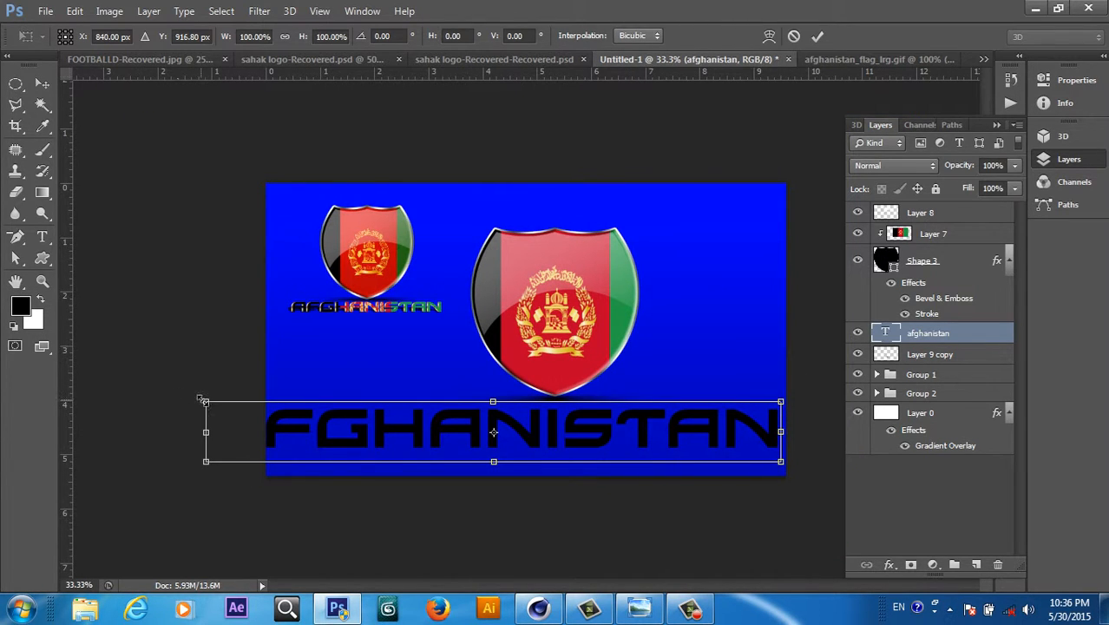
pyautogui.moveTo(205, 401); pyautogui.dragTo(368, 444)
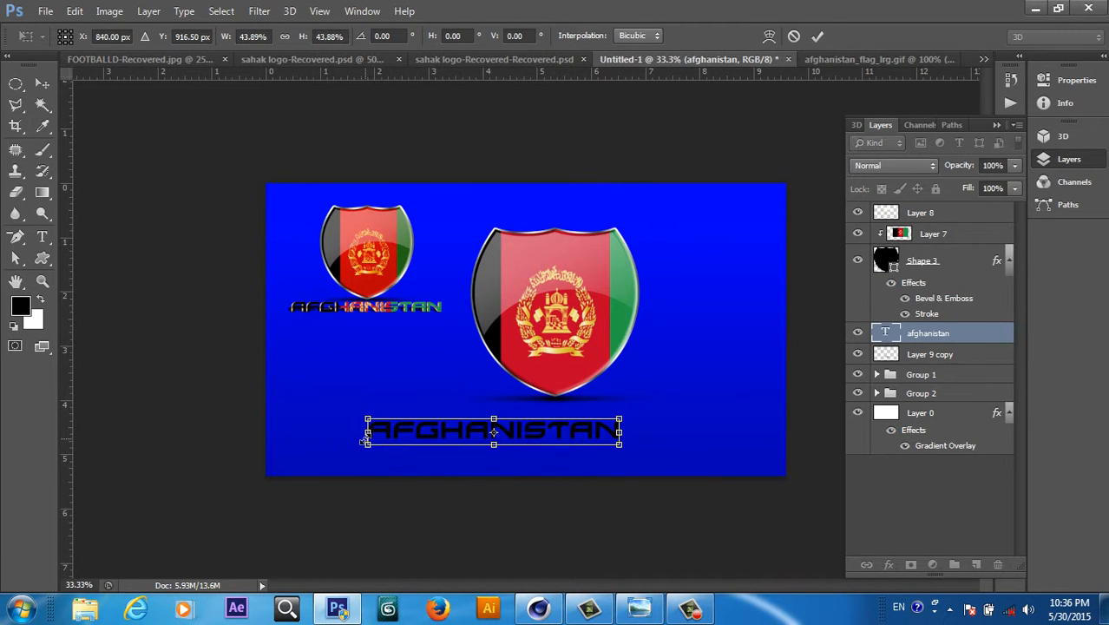
pyautogui.click(817, 35)
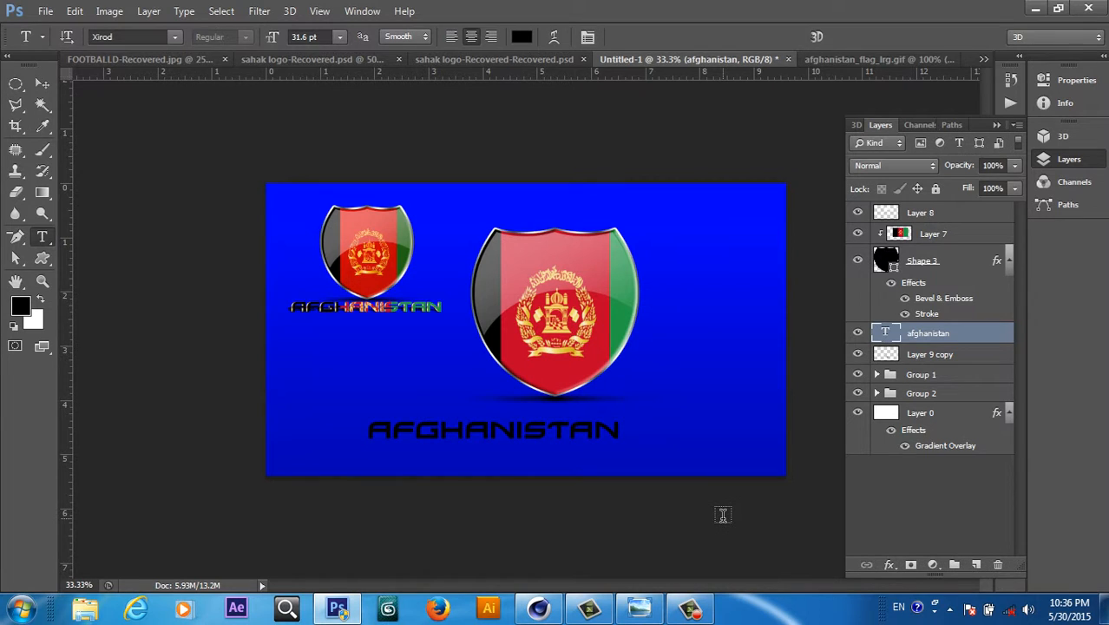
# - Examine the flag-coloured lettering beneath the small finished shield up close as a reference for the new text
pyautogui.hotkey('ctrl', '+')
pyautogui.hotkey('ctrl', '+')
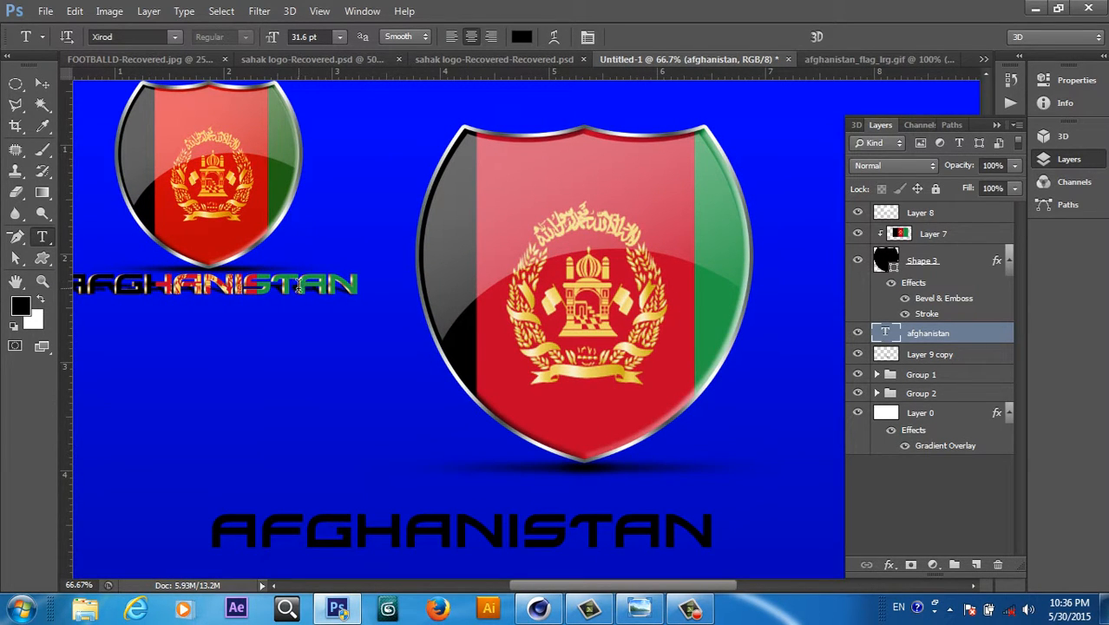
pyautogui.hotkey('ctrl', '+')
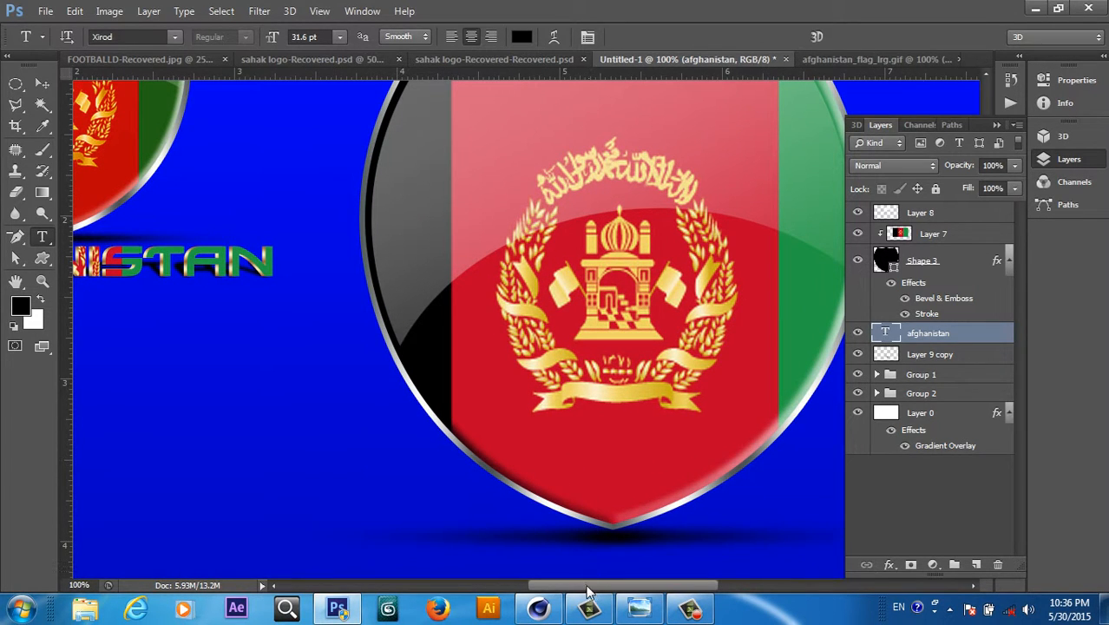
pyautogui.moveTo(587, 592); pyautogui.dragTo(491, 592)
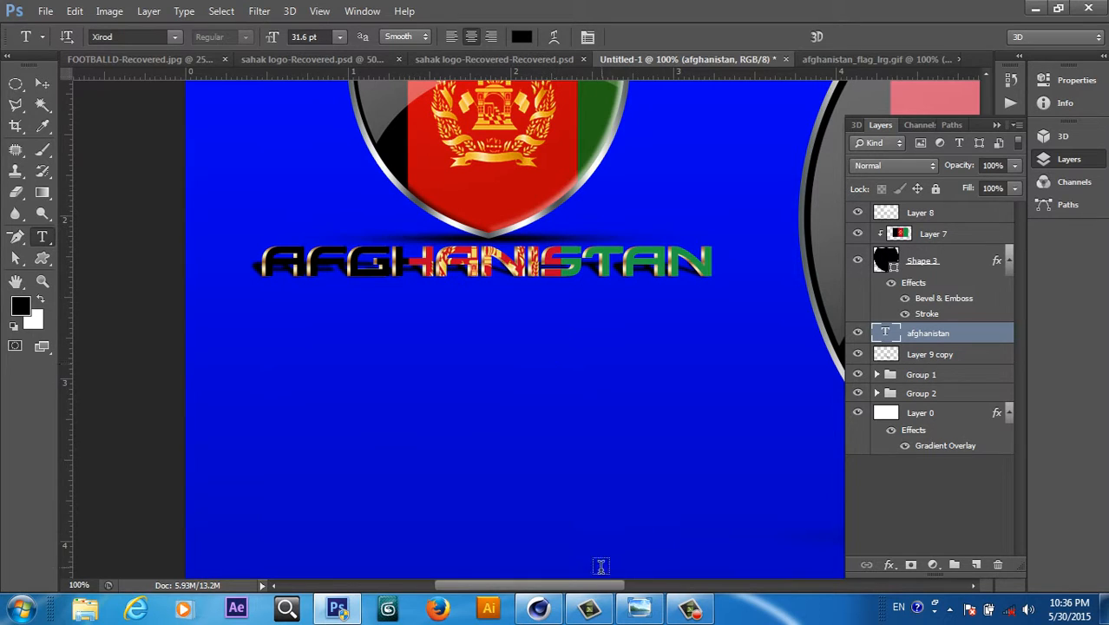
pyautogui.moveTo(595, 591); pyautogui.dragTo(702, 590)
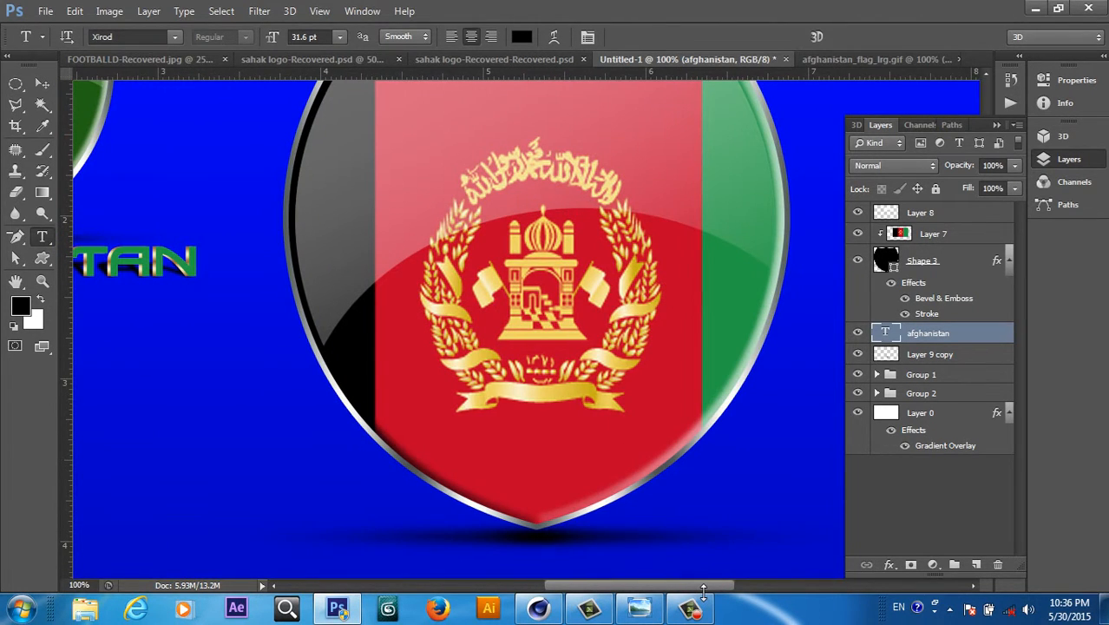
# - Duplicate the AFGHANISTAN text layer beneath the large shield
pyautogui.hotkey('ctrl', '-')
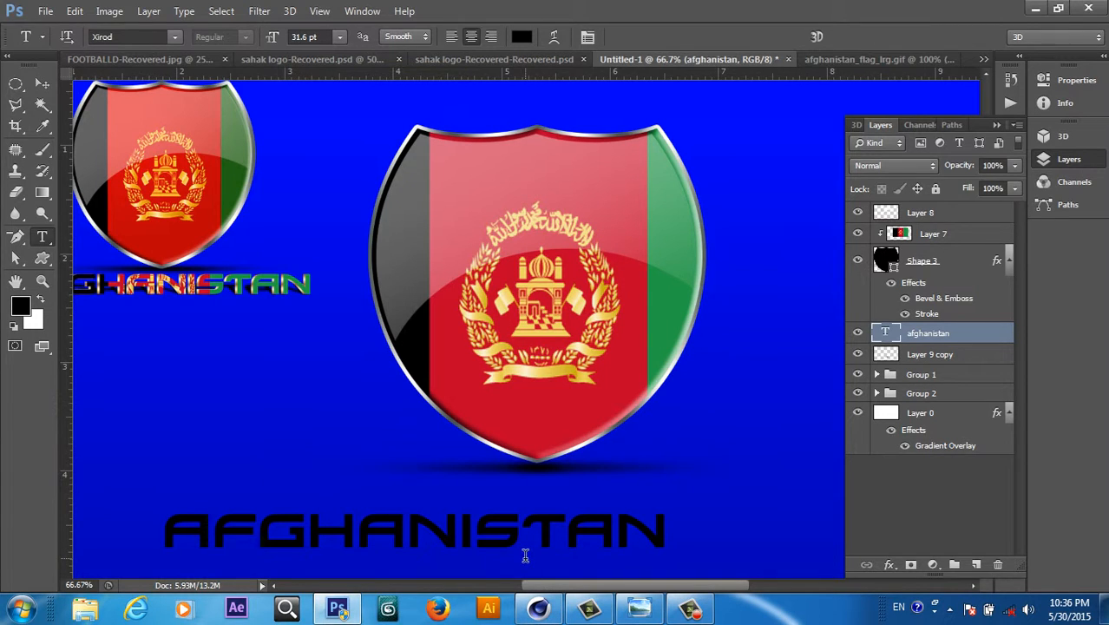
pyautogui.click(987, 72)
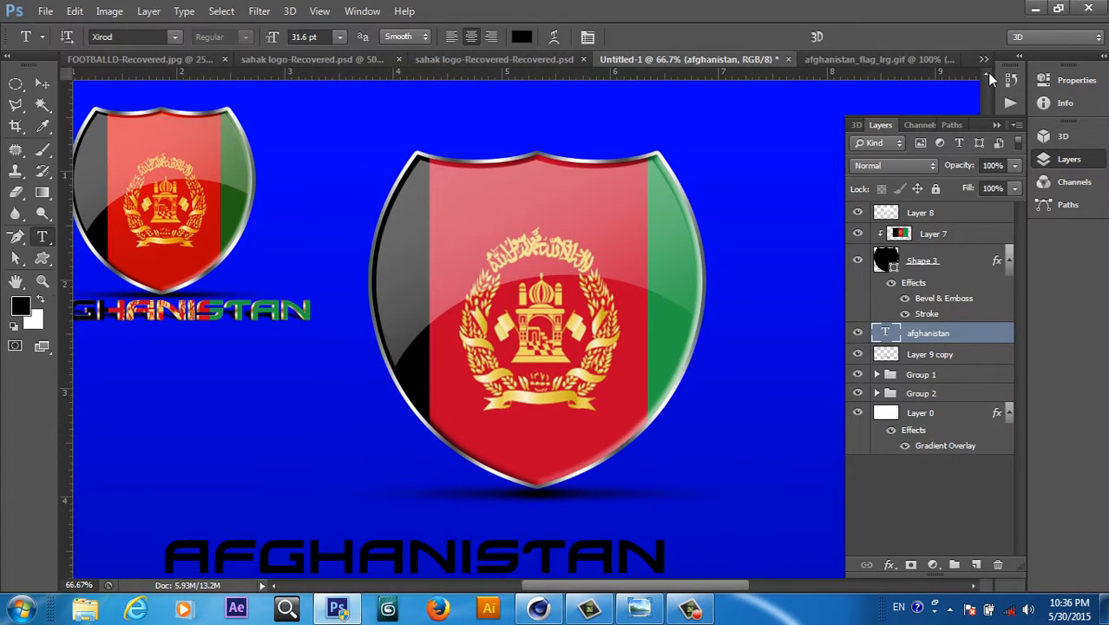
pyautogui.click(998, 125)
pyautogui.moveTo(982, 275); pyautogui.dragTo(984, 336)
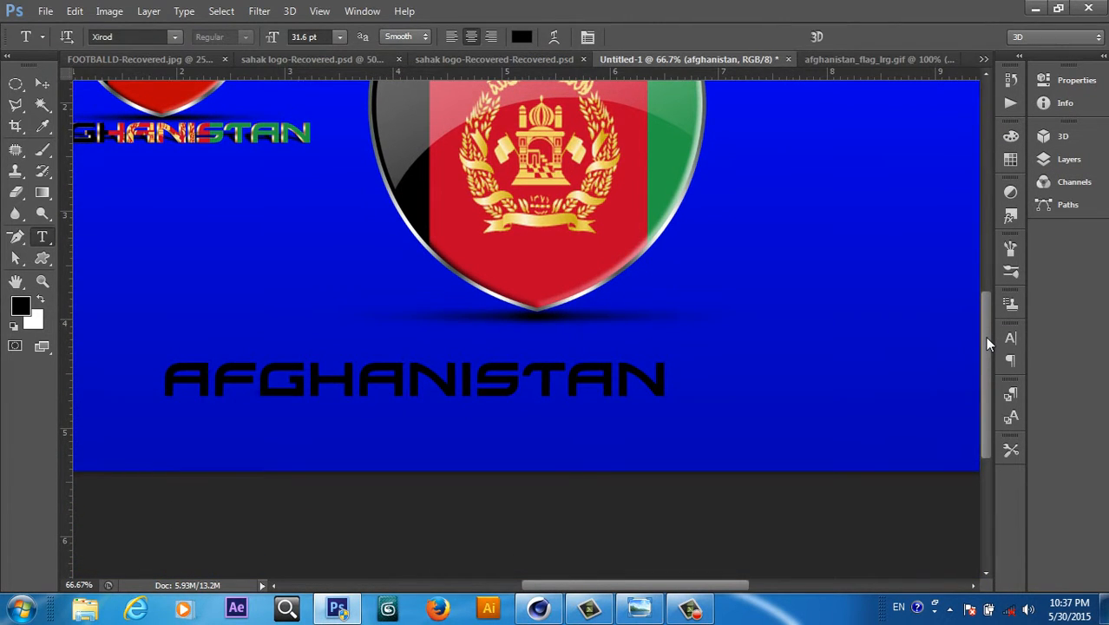
pyautogui.hotkey('ctrl', '+')
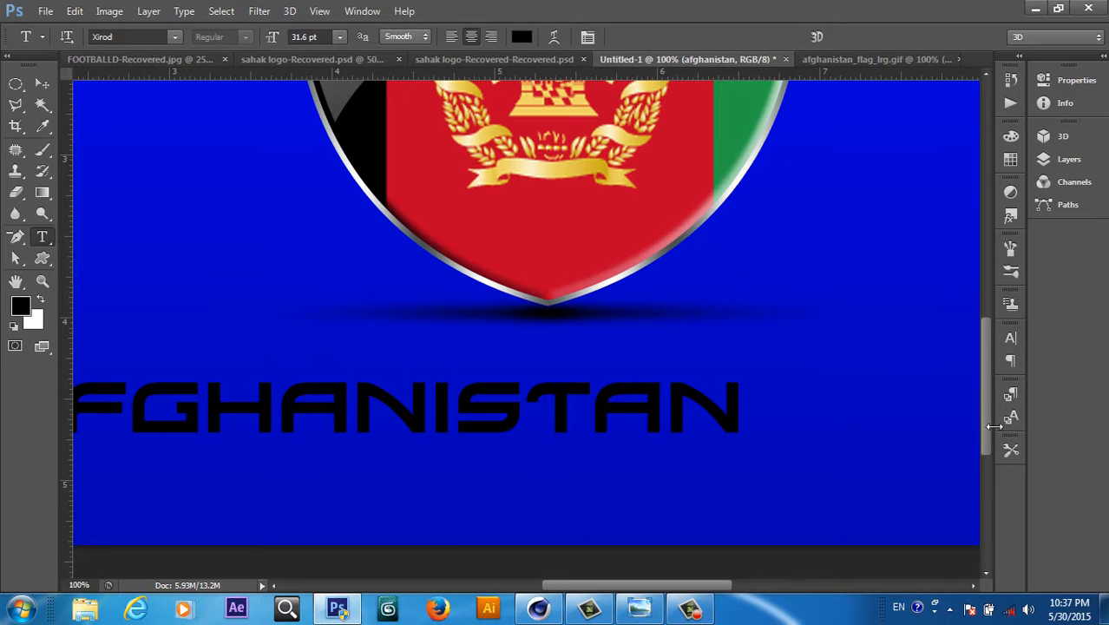
pyautogui.moveTo(989, 427); pyautogui.dragTo(988, 441)
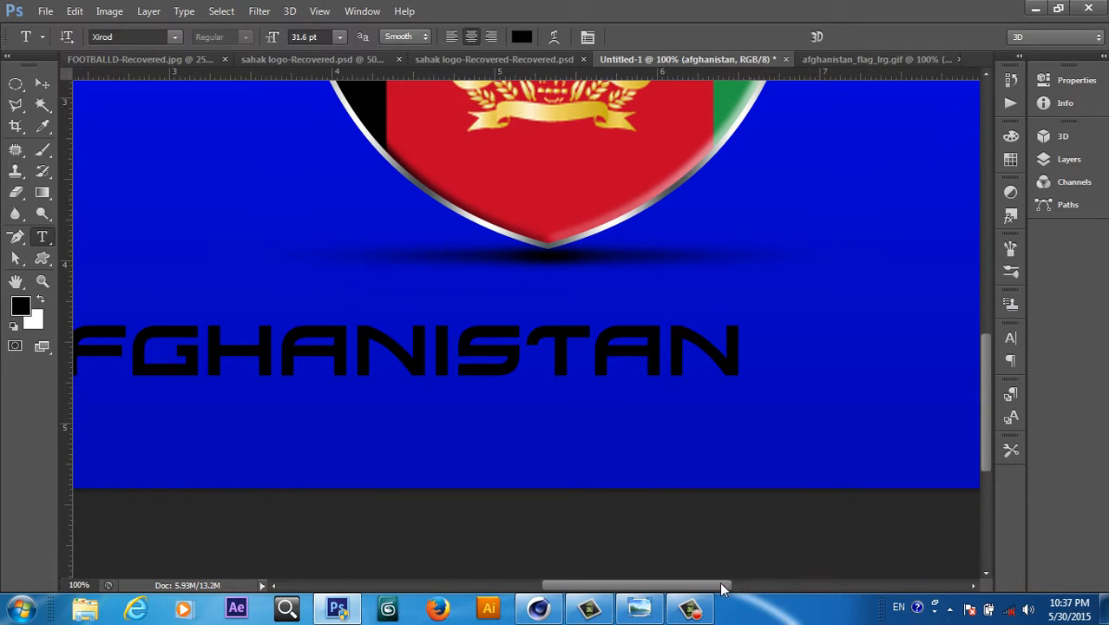
pyautogui.moveTo(721, 584); pyautogui.dragTo(697, 595)
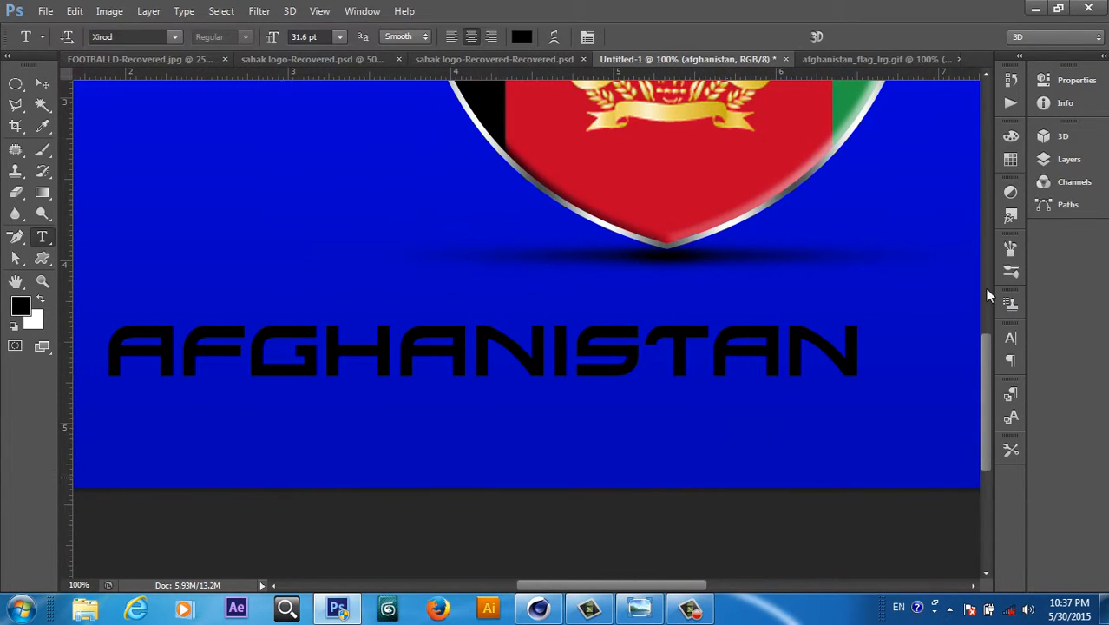
pyautogui.click(1072, 159)
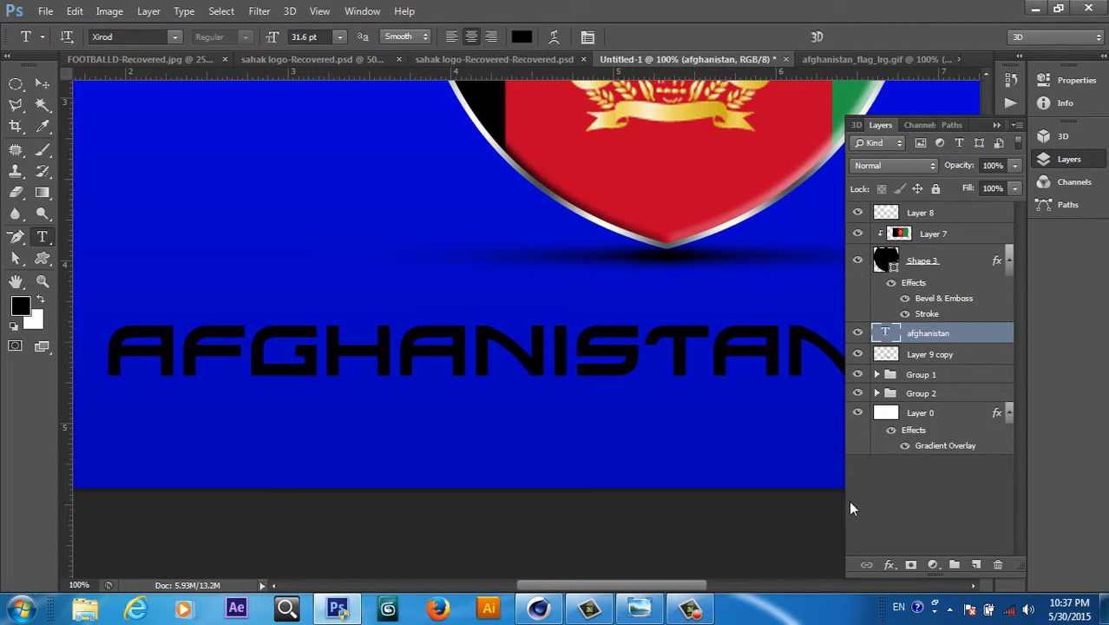
pyautogui.hotkey('ctrl', 'j')
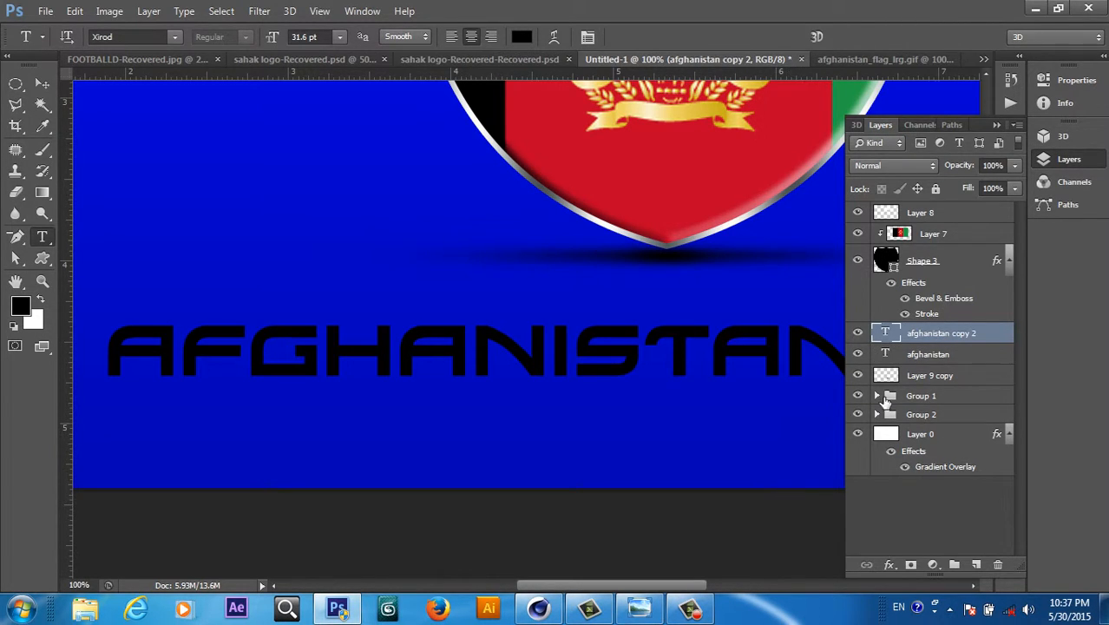
# - Add a Gradient Overlay to the lower "afghanistan" text layer using the brown-cream-brown gold preset gradient
pyautogui.click(921, 359)
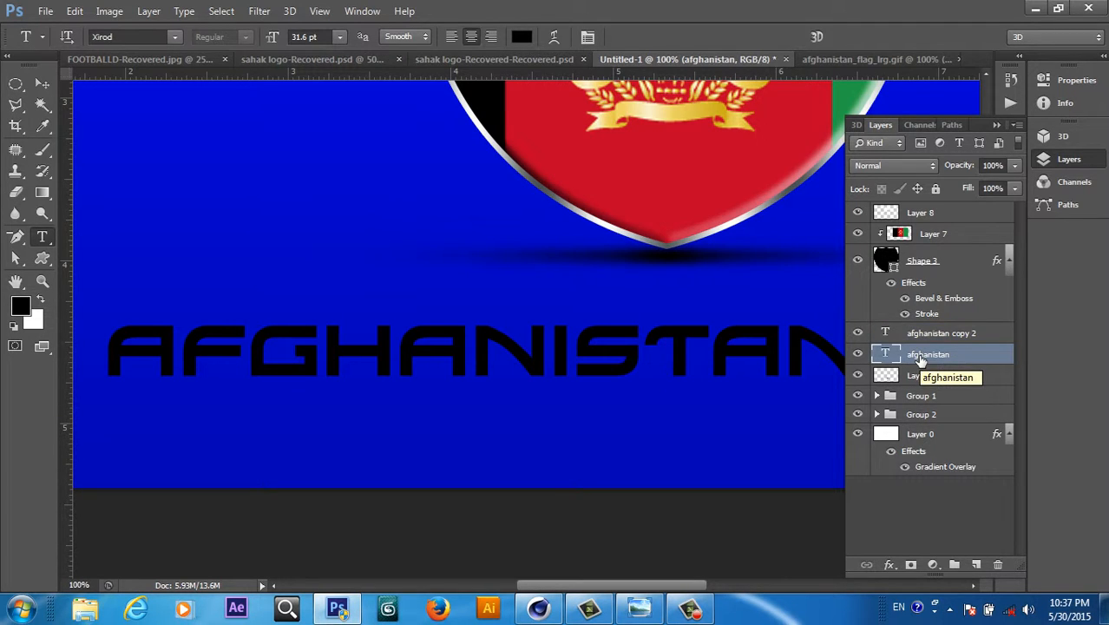
pyautogui.click(889, 565)
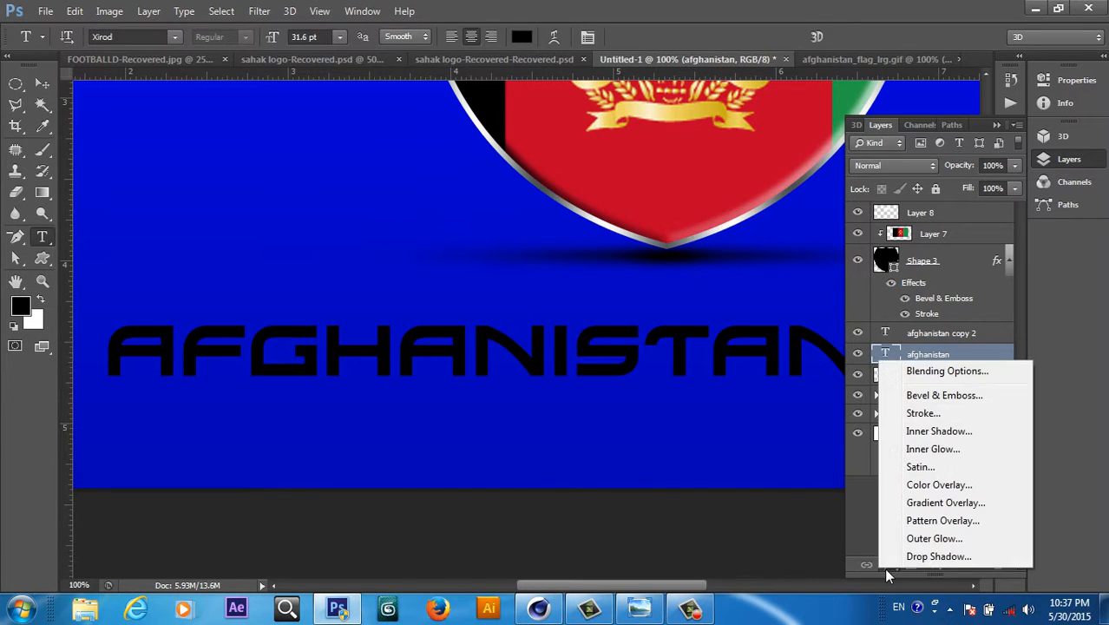
pyautogui.click(946, 503)
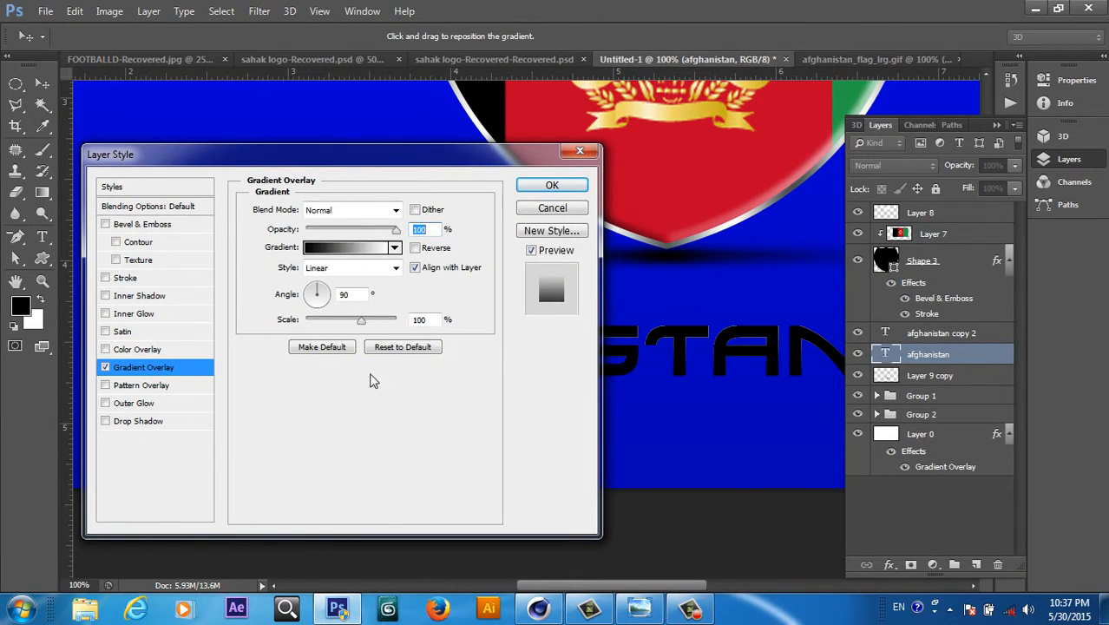
pyautogui.click(358, 248)
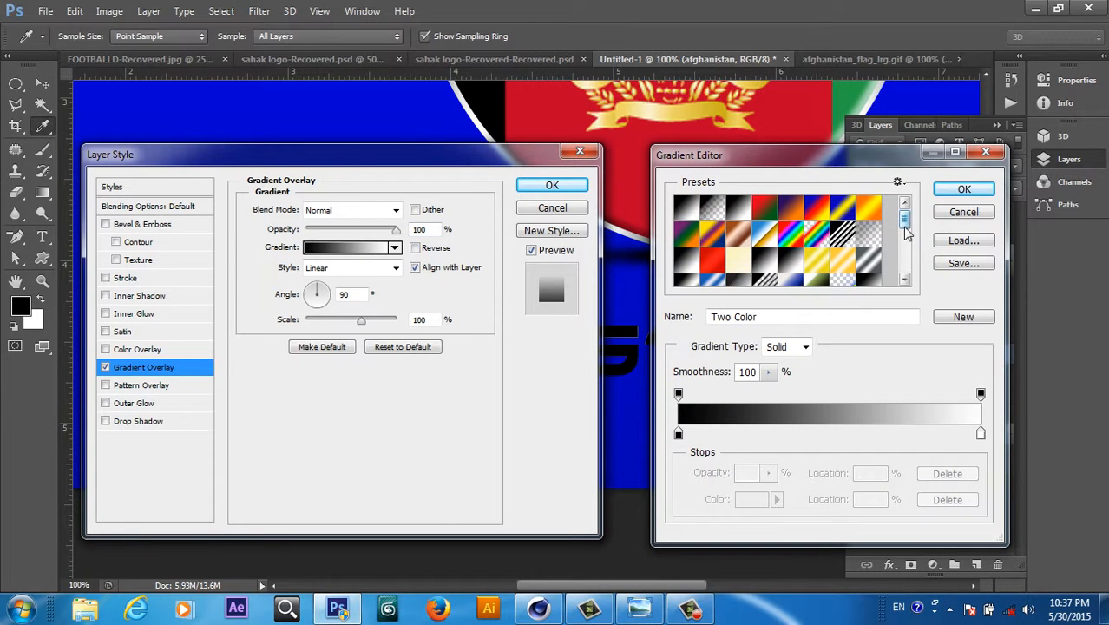
pyautogui.moveTo(904, 227); pyautogui.dragTo(907, 282)
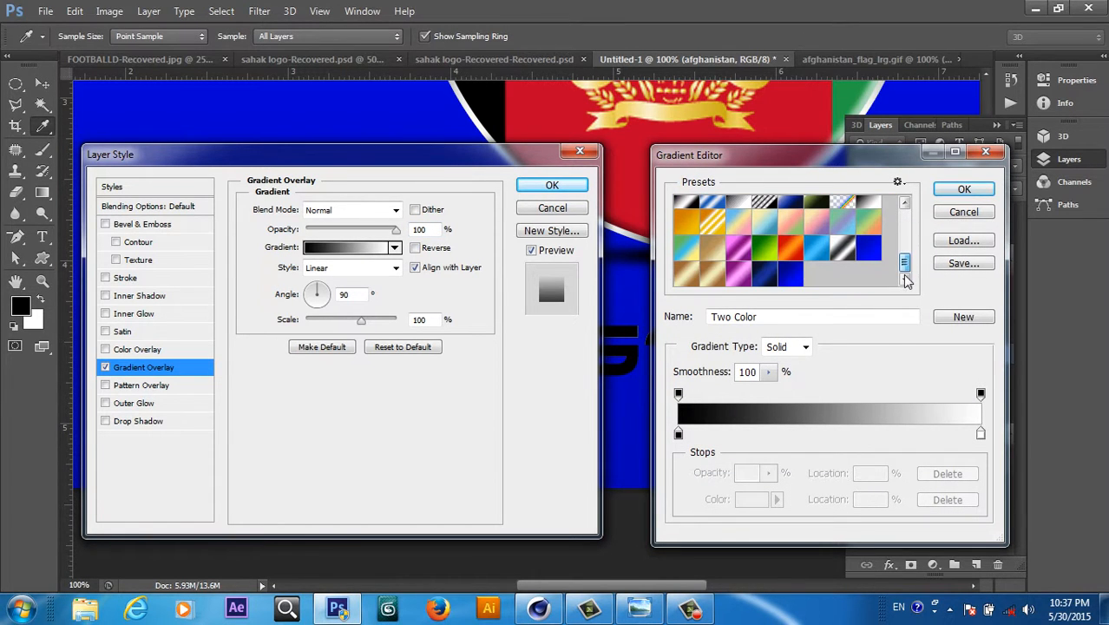
pyautogui.click(703, 277)
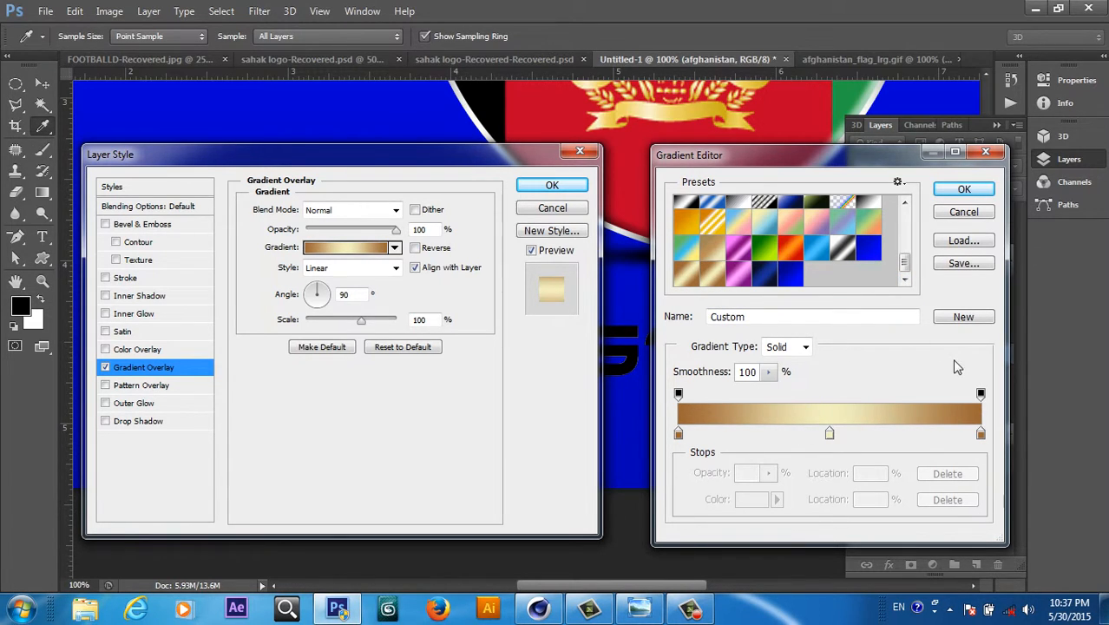
pyautogui.click(963, 191)
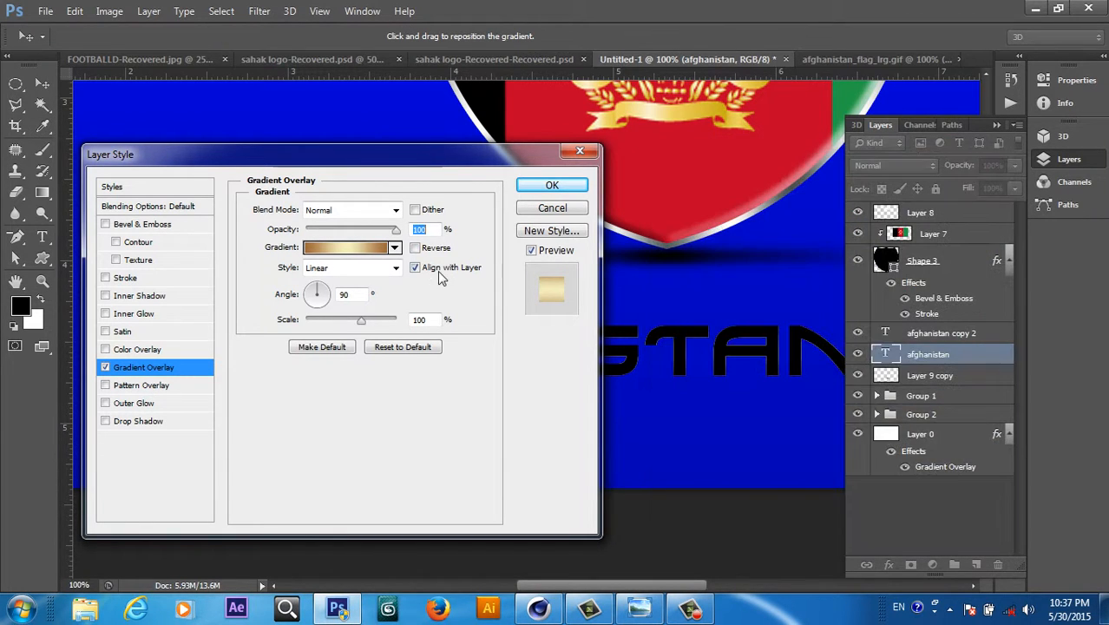
# - Set the text's gradient overlay style to Reflected and apply the layer style
pyautogui.click(392, 270)
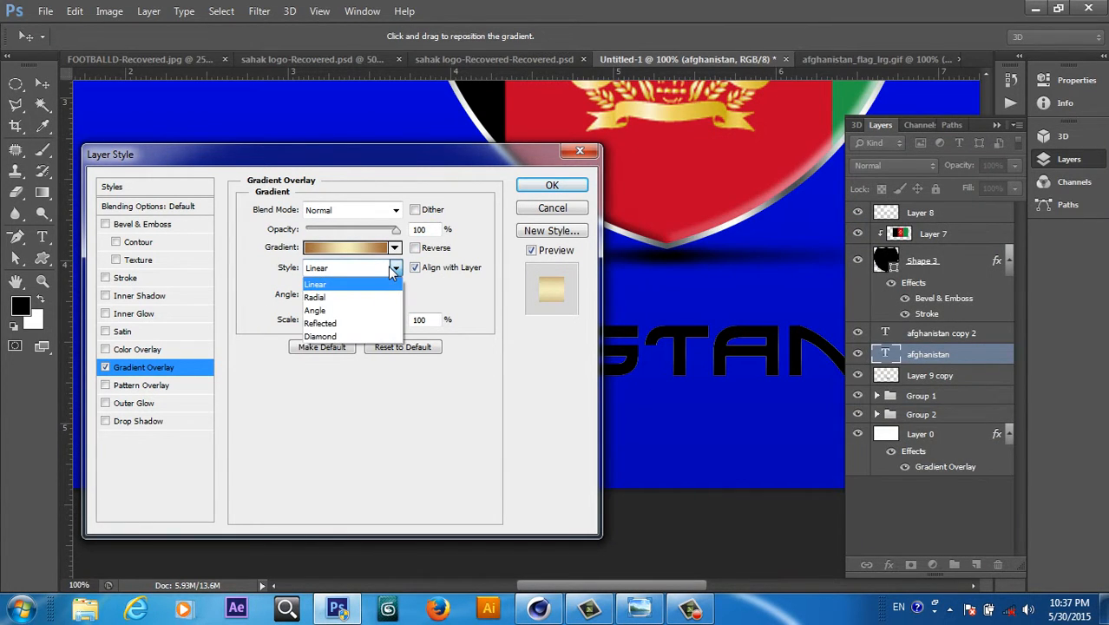
pyautogui.click(347, 325)
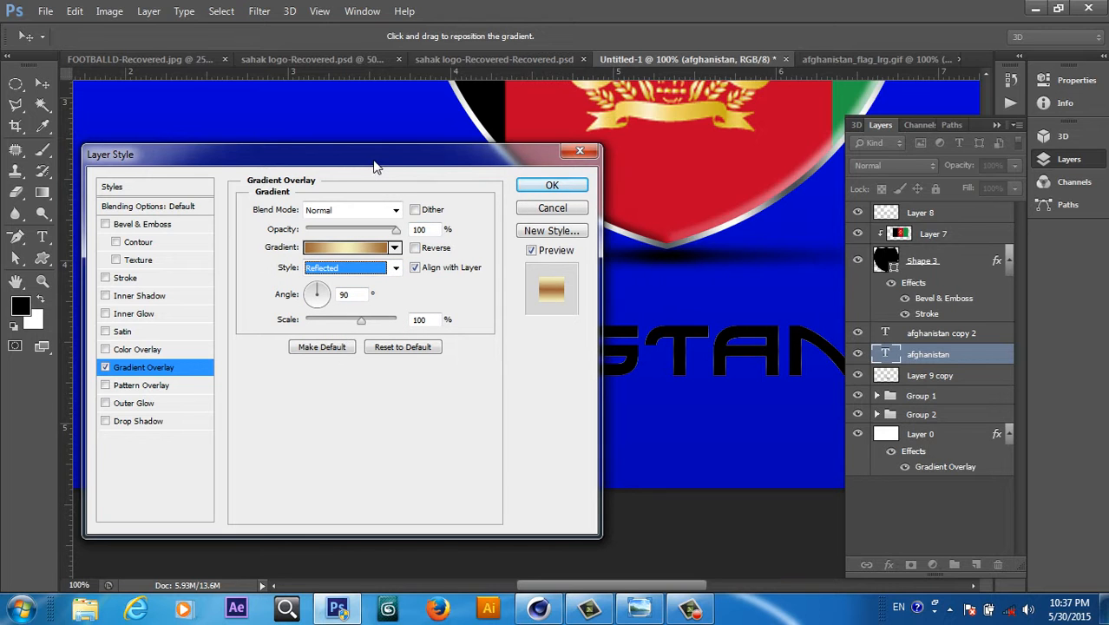
pyautogui.moveTo(375, 165); pyautogui.dragTo(667, 208)
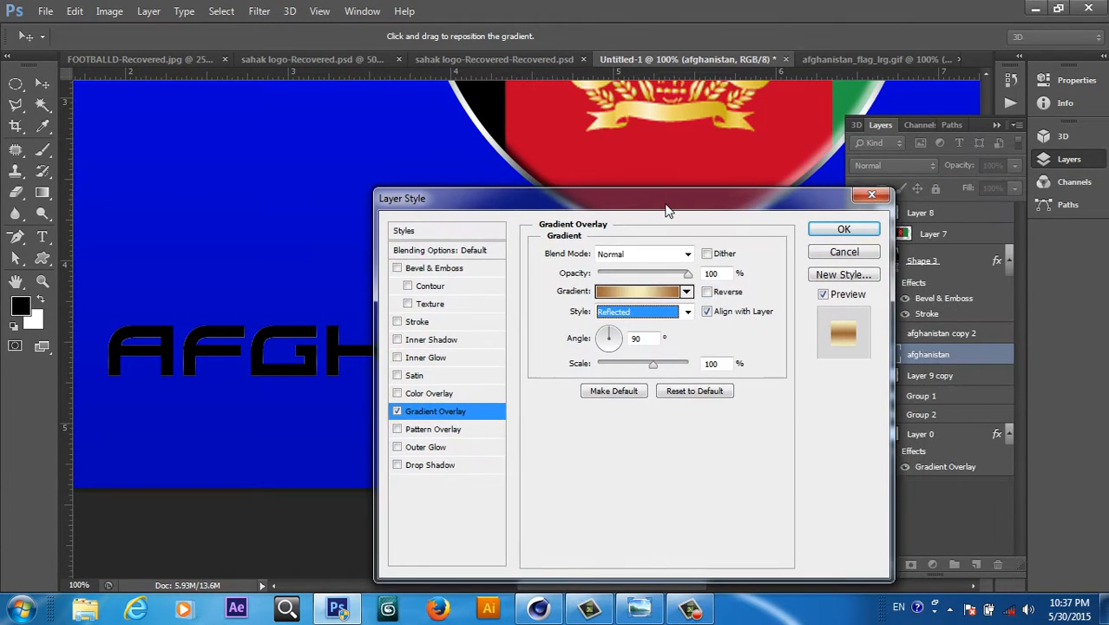
pyautogui.click(831, 231)
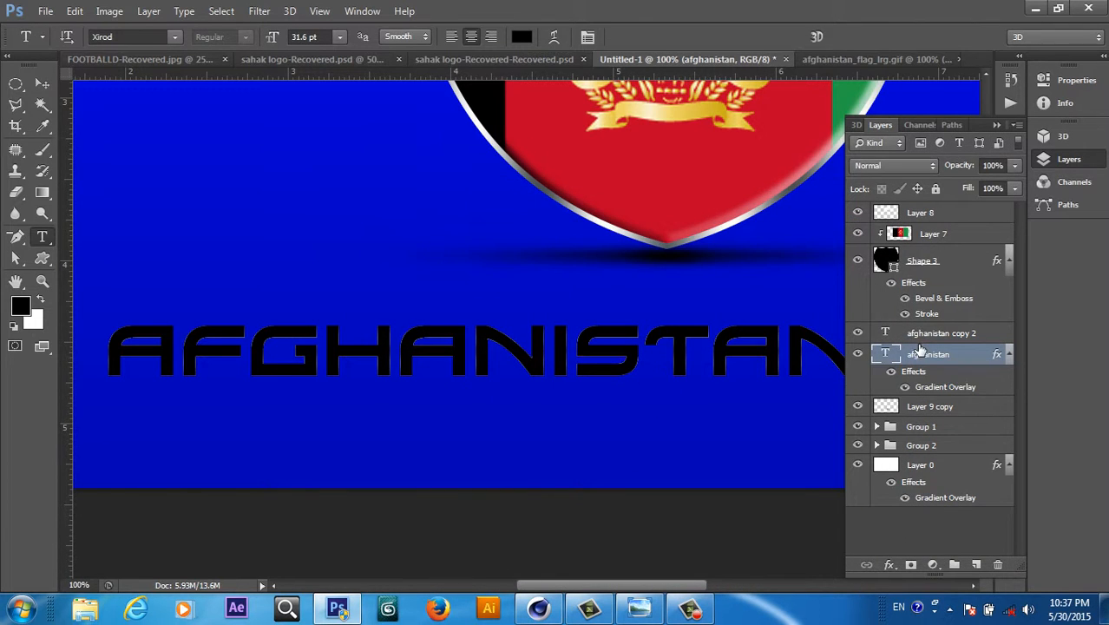
# - Nudge the lower, gold-gradient text layer about 6 px left to offset it from the black copy above
pyautogui.click(43, 83)
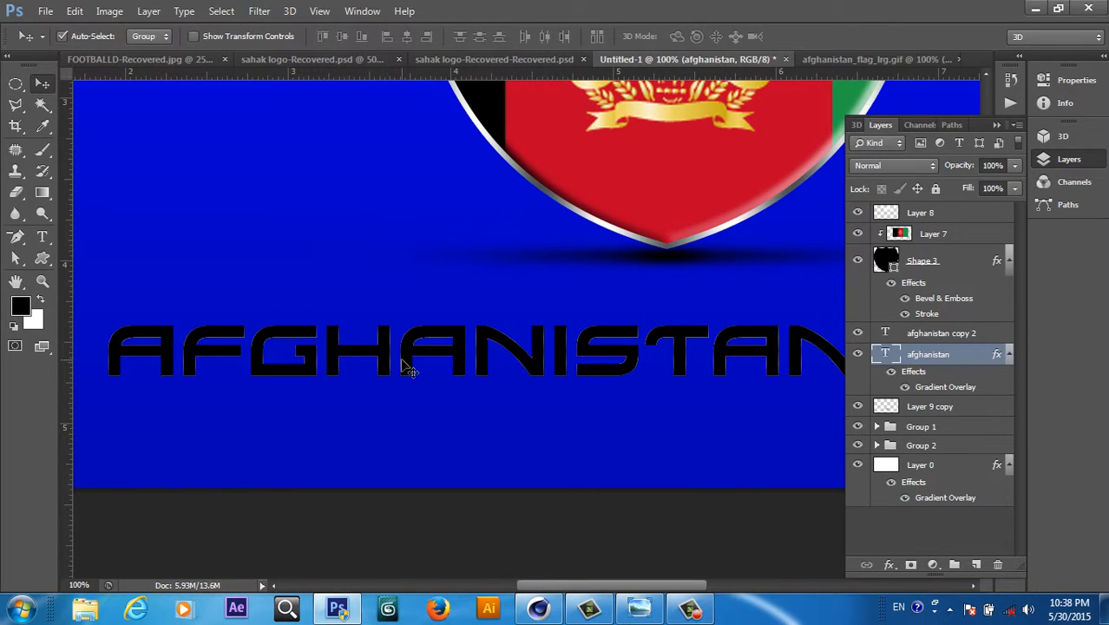
pyautogui.press('Left')
pyautogui.press('Left')
pyautogui.press('Left')
pyautogui.press('Left')
pyautogui.press('Left')
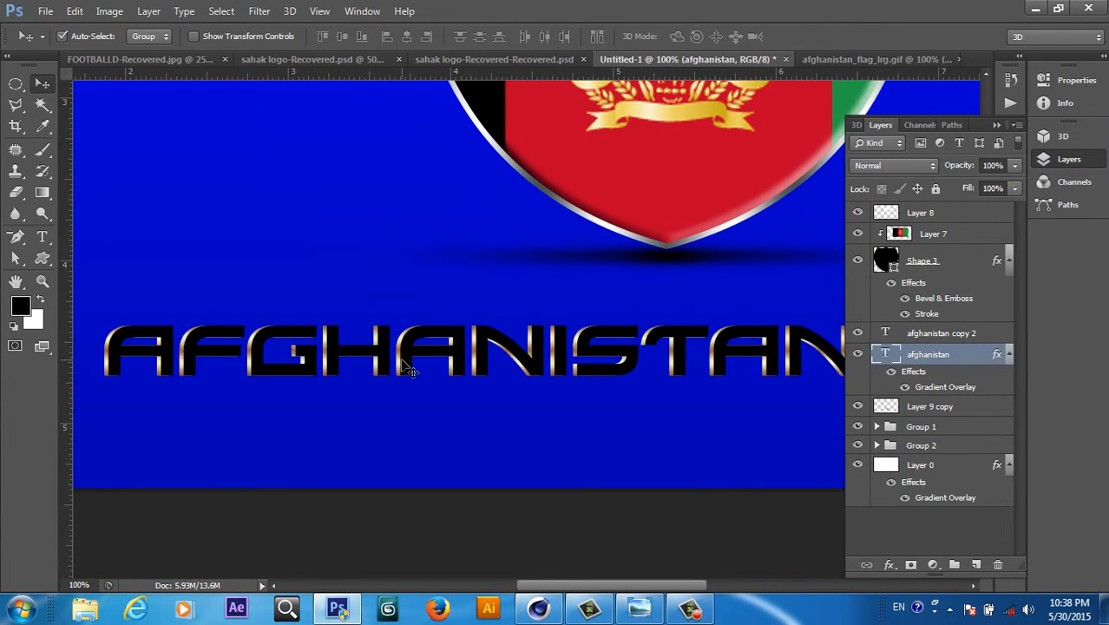
pyautogui.press('Left')
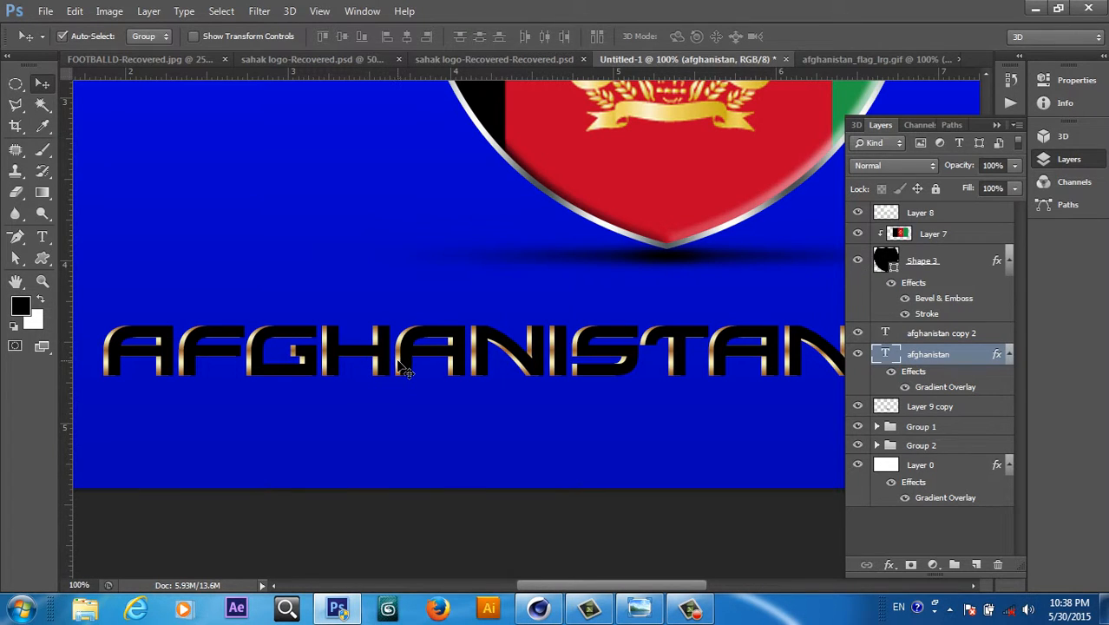
pyautogui.moveTo(405, 371)
pyautogui.mouseDown()
pyautogui.moveTo(419, 366)
pyautogui.moveTo(276, 362)
pyautogui.moveTo(462, 361)
pyautogui.moveTo(406, 361)
pyautogui.mouseUp()
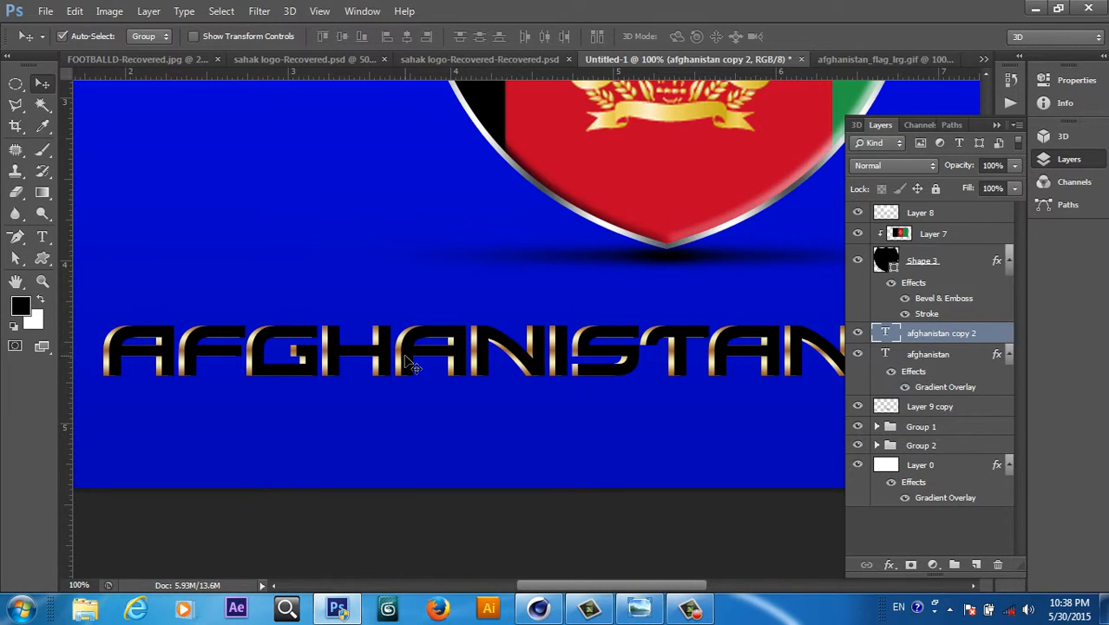
# - Duplicate the flag image layer (Layer 7) and place the copy directly above "afghanistan copy 2" in the layer stack
pyautogui.click(904, 235)
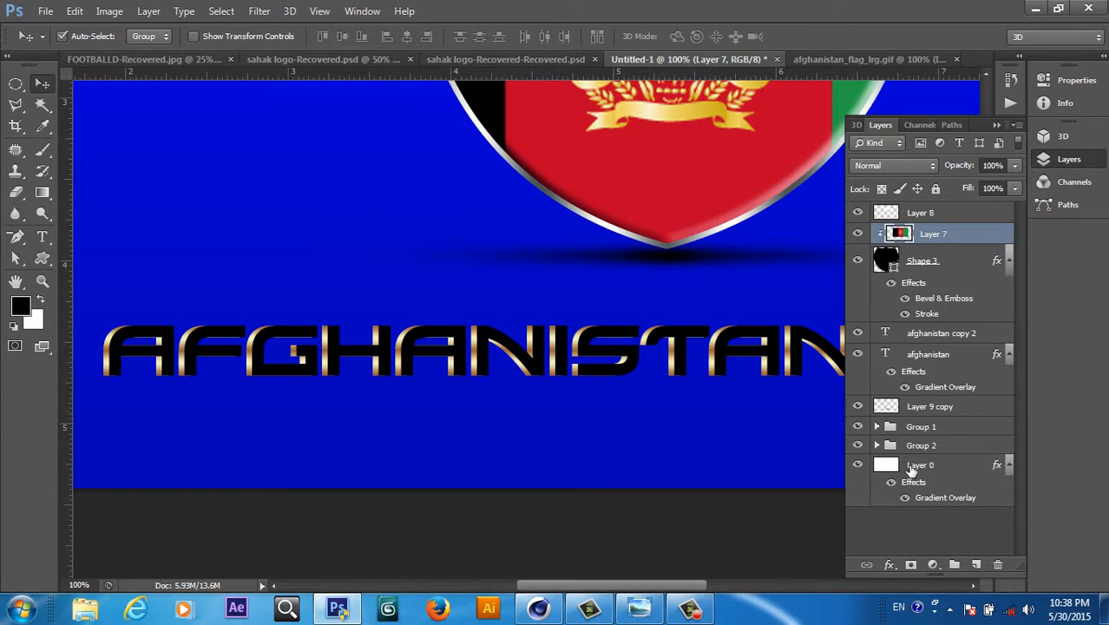
pyautogui.hotkey('ctrl', 'j')
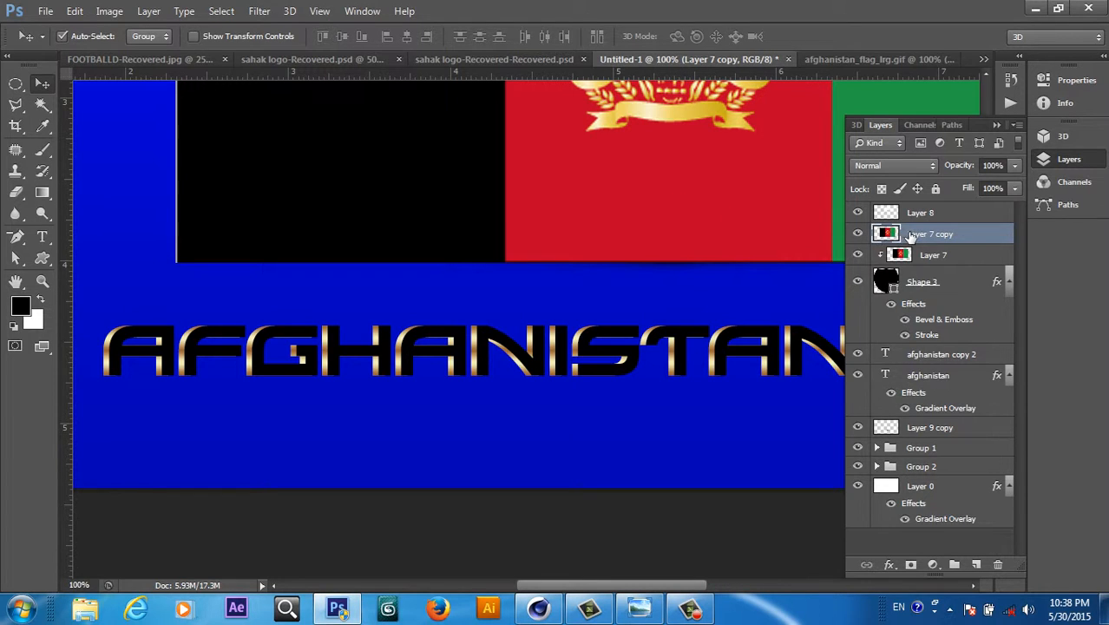
pyautogui.moveTo(908, 239); pyautogui.dragTo(911, 340)
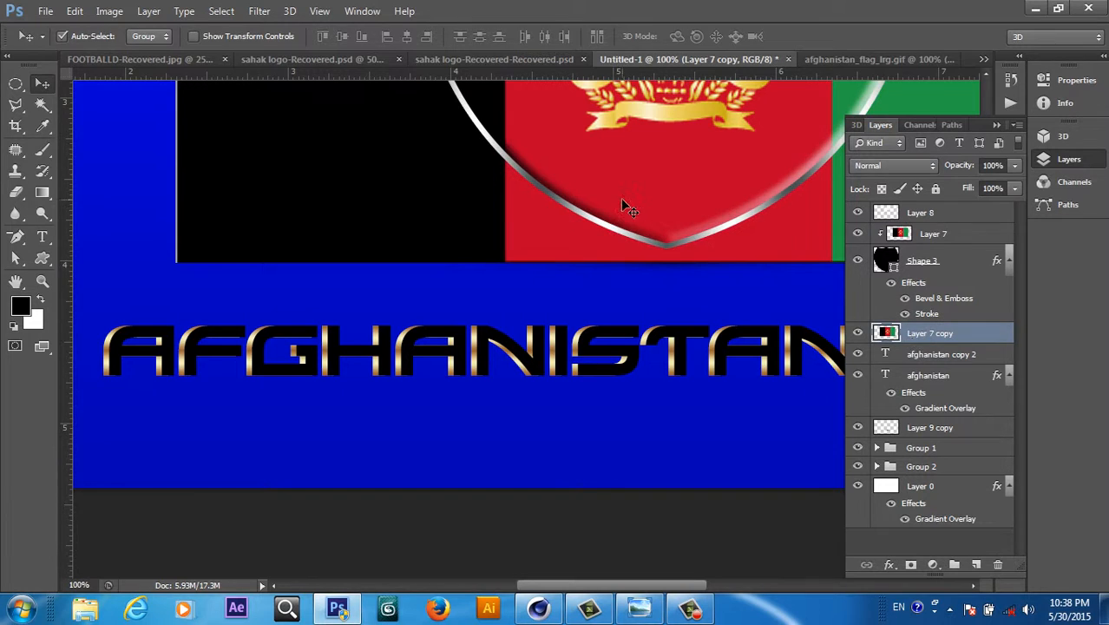
# - Move the duplicated flag down over the AFGHANISTAN lettering and clip it to "afghanistan copy 2"
pyautogui.moveTo(431, 205); pyautogui.dragTo(262, 556)
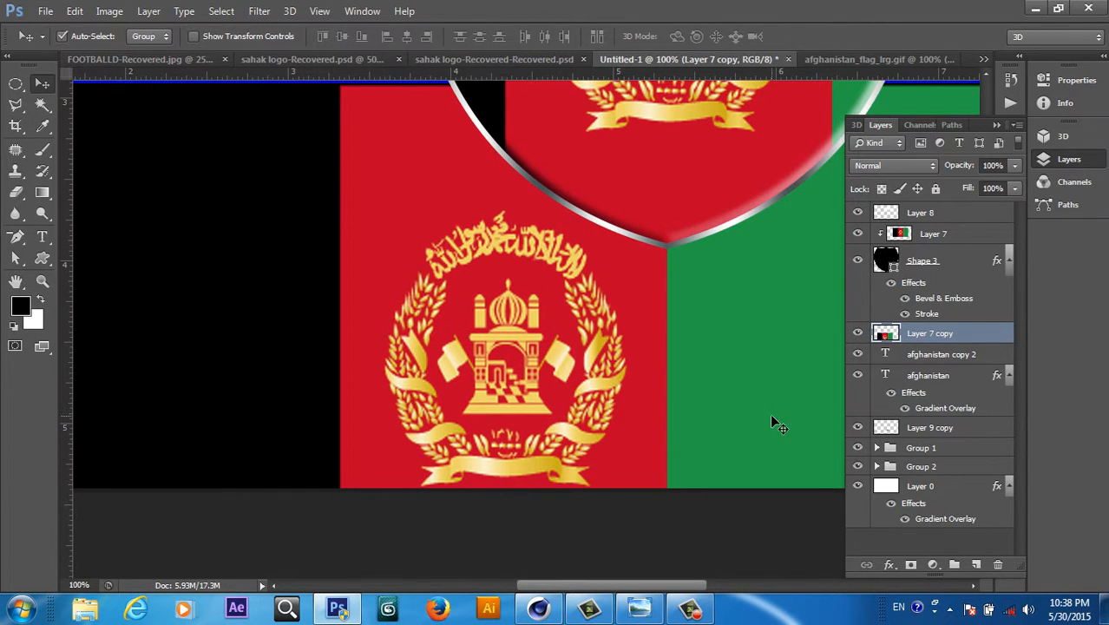
pyautogui.rightClick(917, 338)
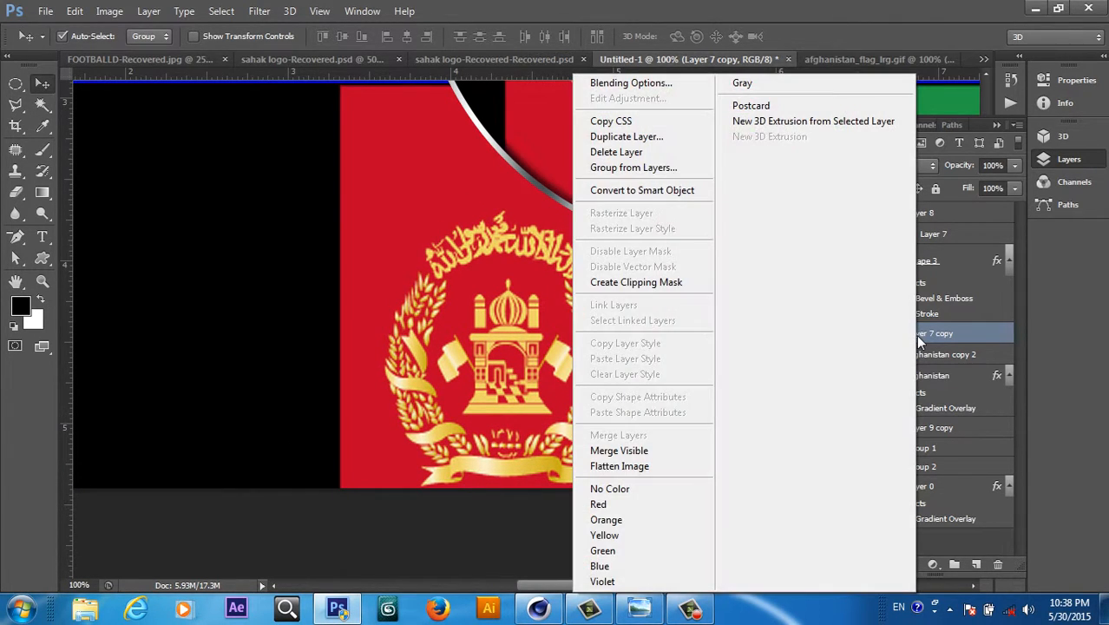
pyautogui.click(664, 284)
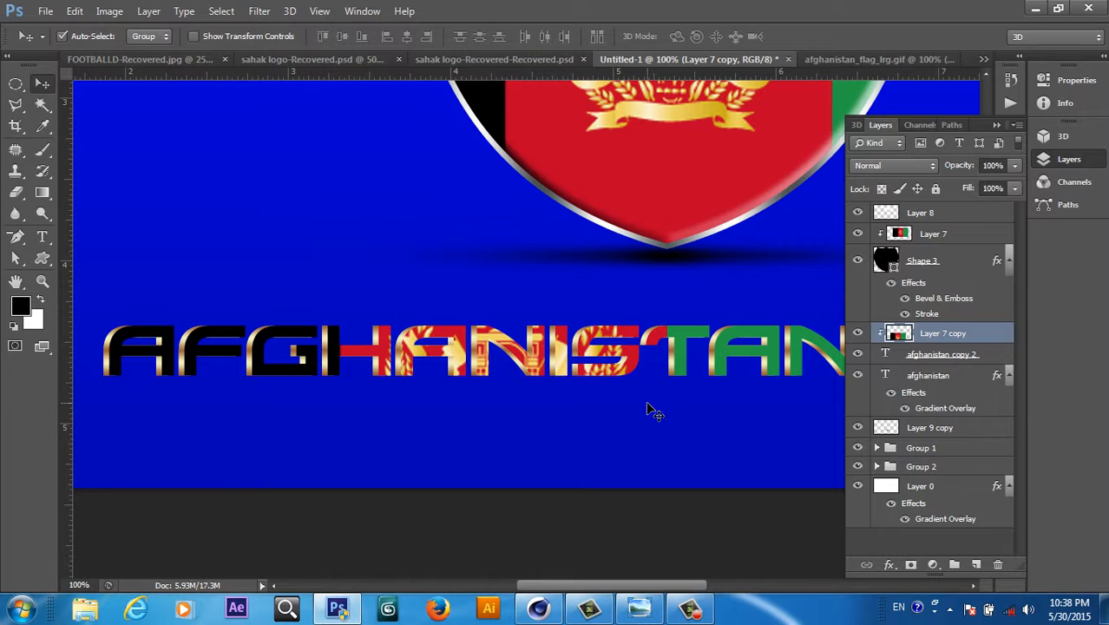
# - Shift the clipped flag copy slightly left and down, and scale it about its centre to about 80% to fit the lettering
pyautogui.hotkey('ctrl', '-')
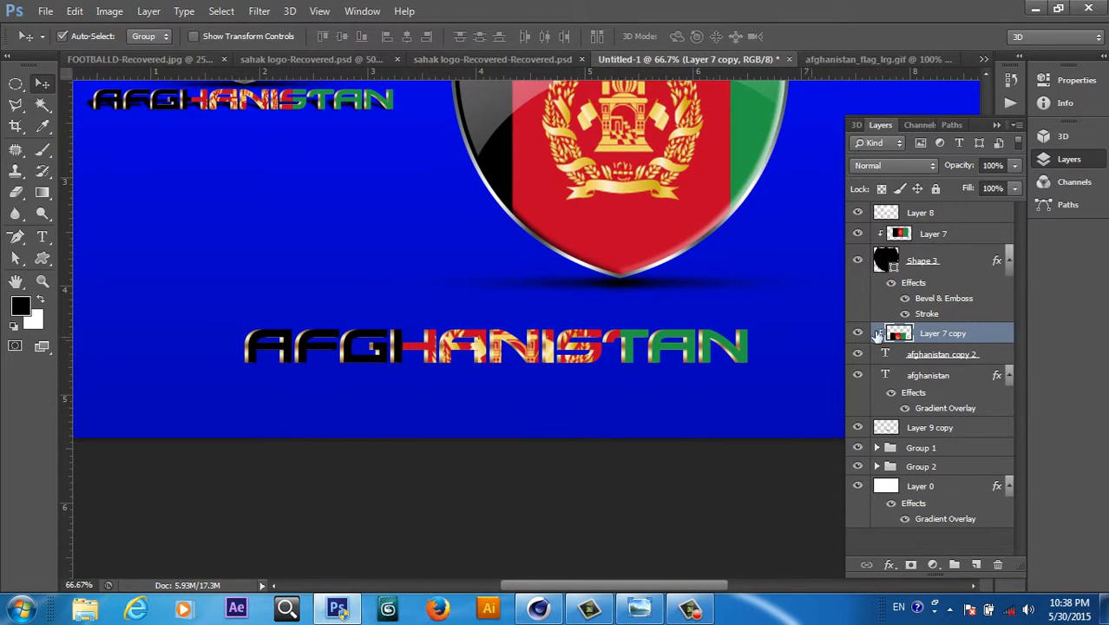
pyautogui.keyDown('alt'); pyautogui.click(878, 337); pyautogui.keyUp('alt')
pyautogui.hotkey('ctrl', 't')
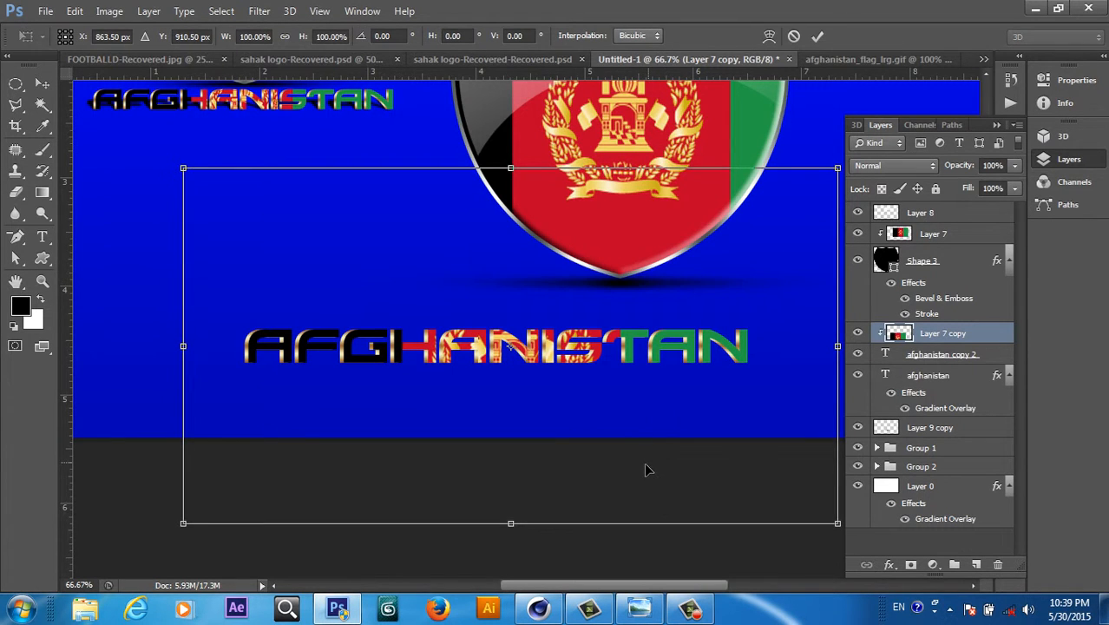
pyautogui.moveTo(645, 470)
pyautogui.mouseDown()
pyautogui.moveTo(615, 441)
pyautogui.moveTo(688, 458)
pyautogui.moveTo(611, 503)
pyautogui.moveTo(438, 497)
pyautogui.moveTo(667, 475)
pyautogui.moveTo(638, 484)
pyautogui.mouseUp()
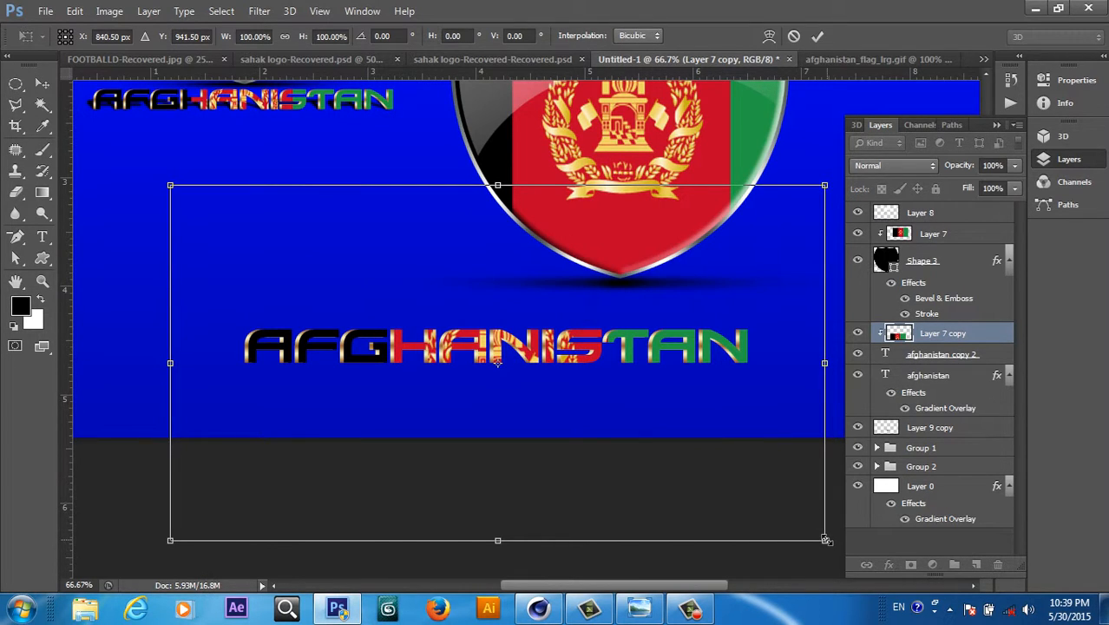
pyautogui.moveTo(824, 540); pyautogui.dragTo(764, 498)
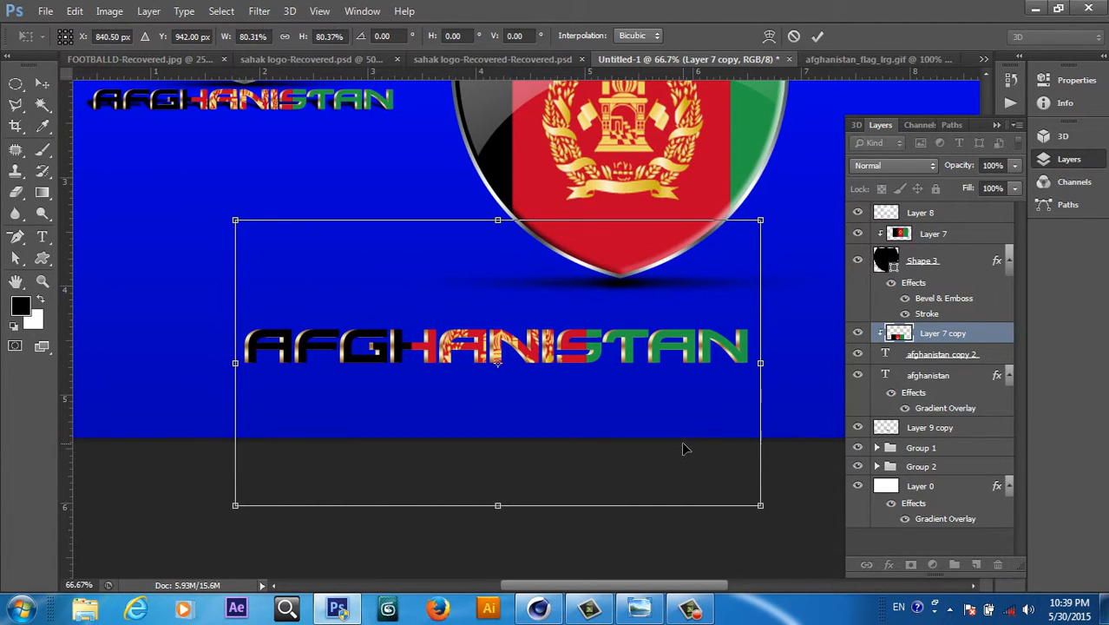
# - Nudge the scaled flag copy 7 px left within the lettering and apply the transform
pyautogui.press('Left')
pyautogui.press('Left')
pyautogui.press('Left')
pyautogui.press('Left')
pyautogui.press('Left')
pyautogui.press('Left')
pyautogui.press('Left')
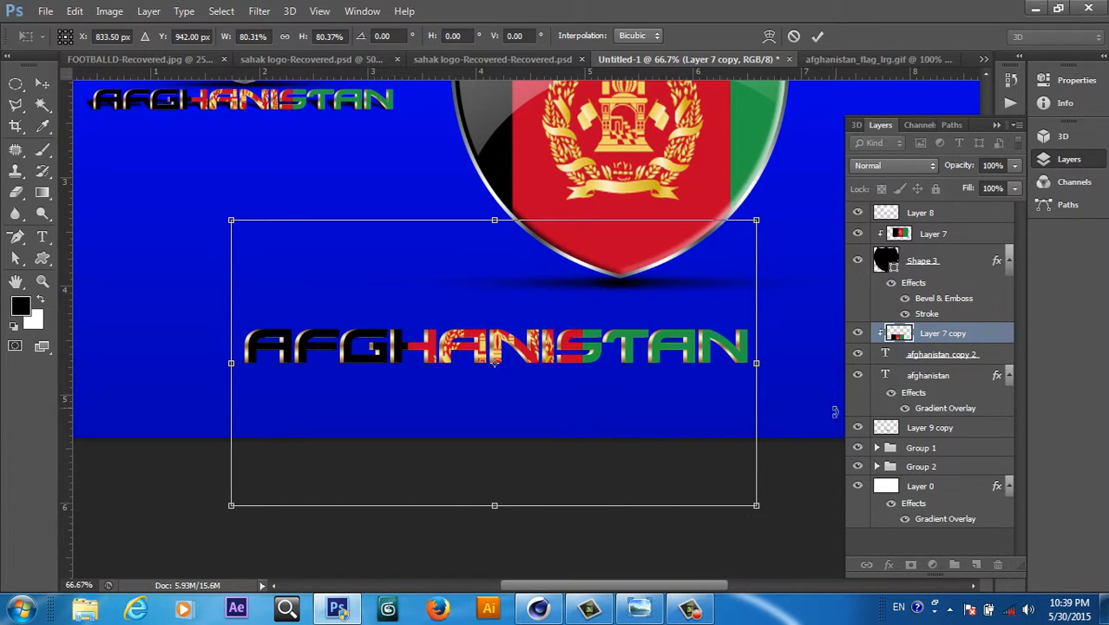
pyautogui.click(820, 36)
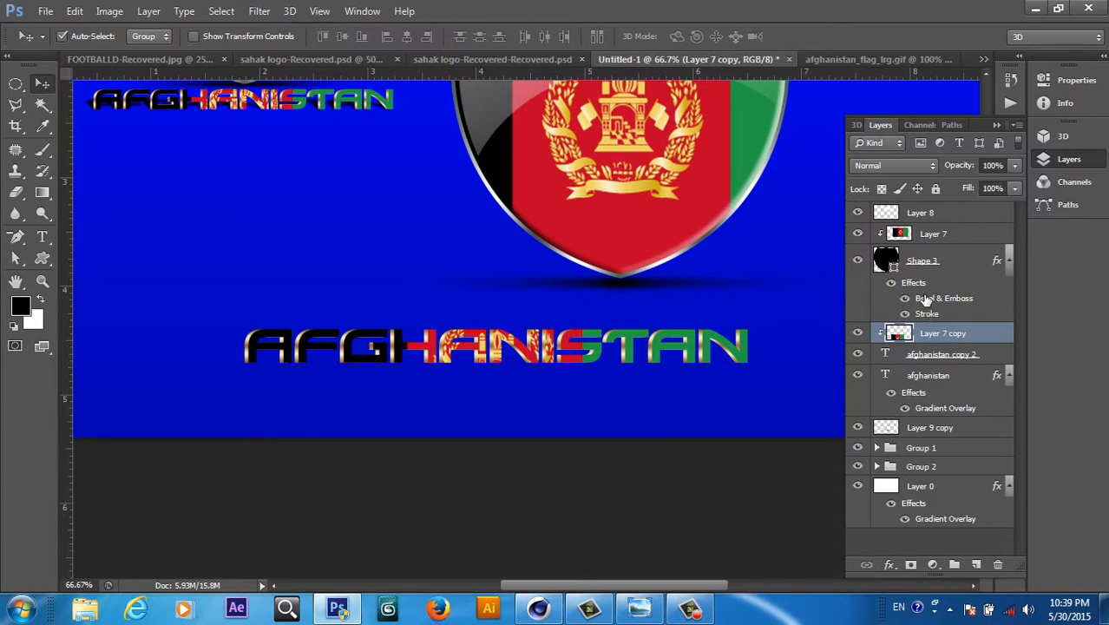
# - Group the flag copy with both AFGHANISTAN text layers, and group Shape 3, Layer 7 and Layer 8 separately
pyautogui.keyDown('shift'); pyautogui.click(949, 392); pyautogui.keyUp('shift')
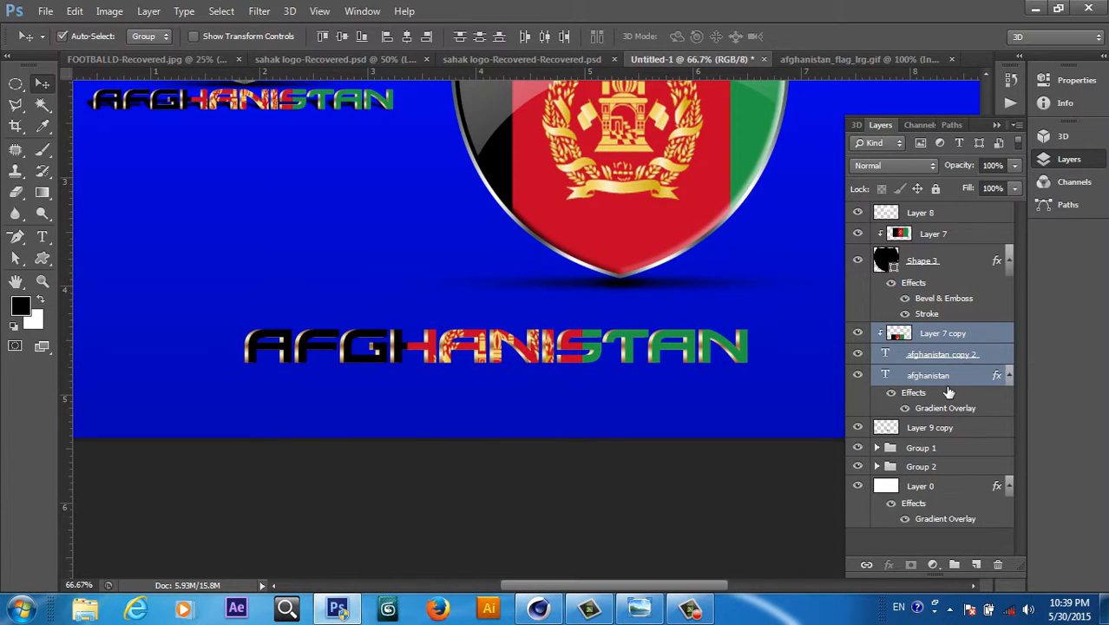
pyautogui.hotkey('ctrl', 'g')
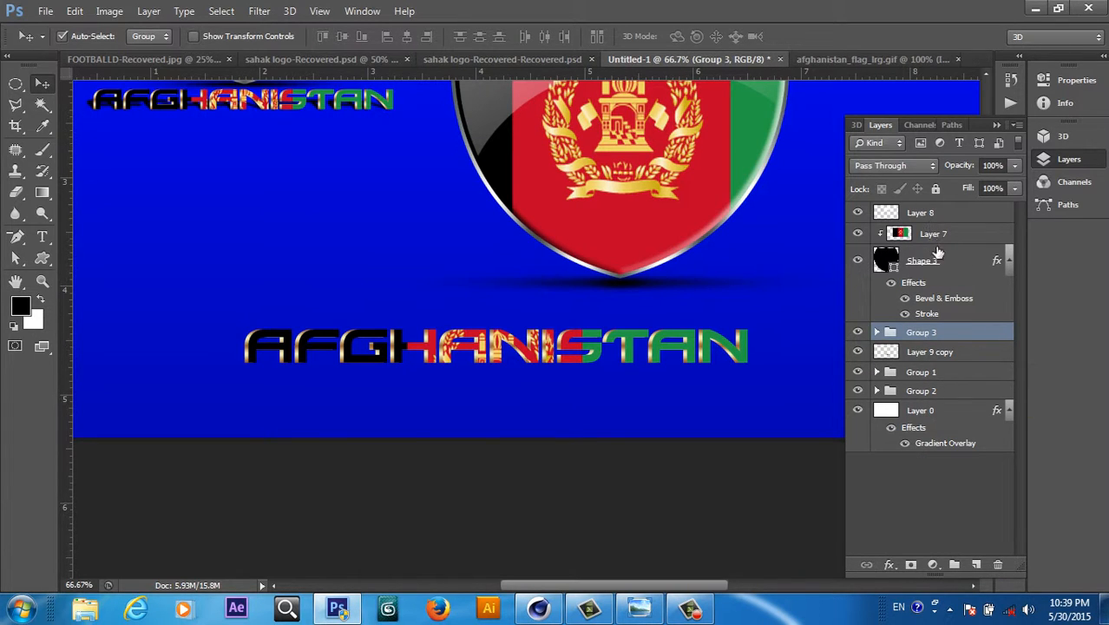
pyautogui.click(953, 267)
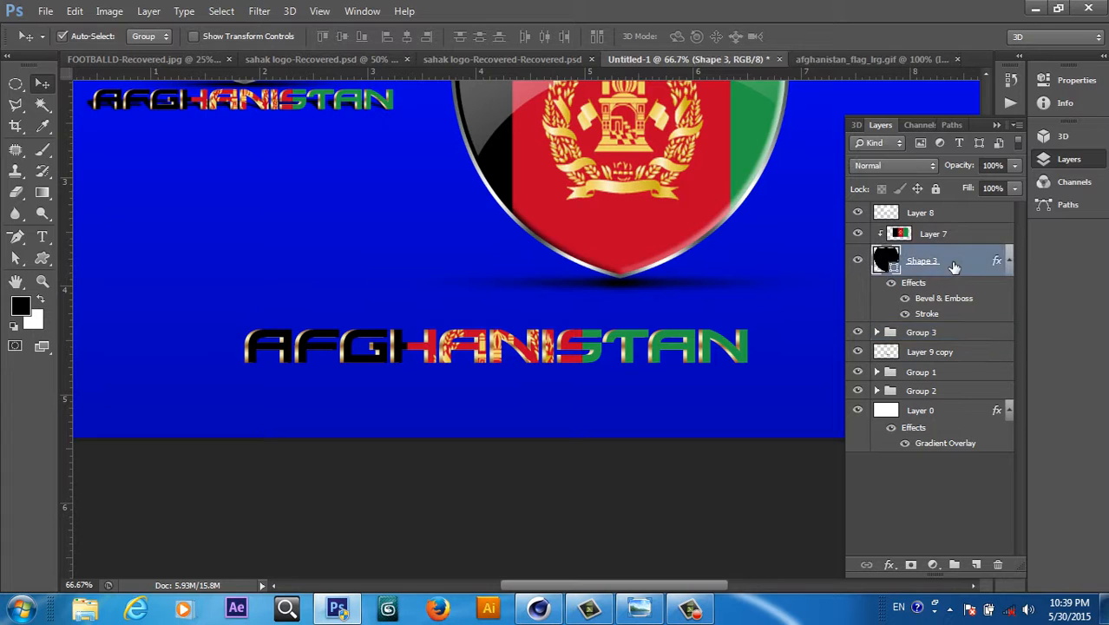
pyautogui.keyDown('shift'); pyautogui.click(941, 214); pyautogui.keyUp('shift')
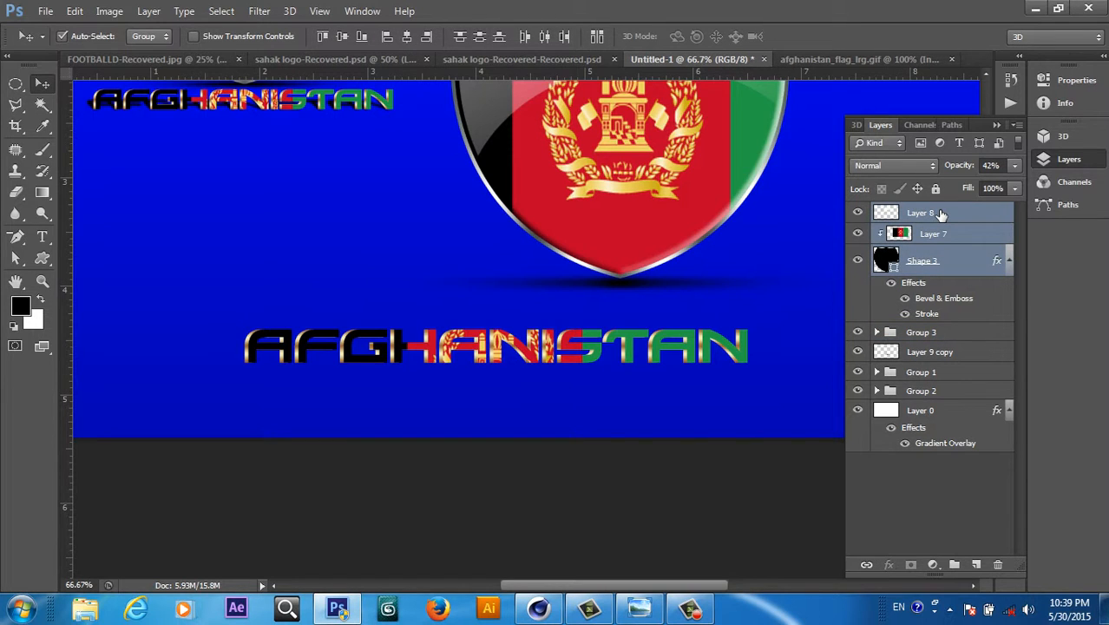
pyautogui.hotkey('ctrl', 'g')
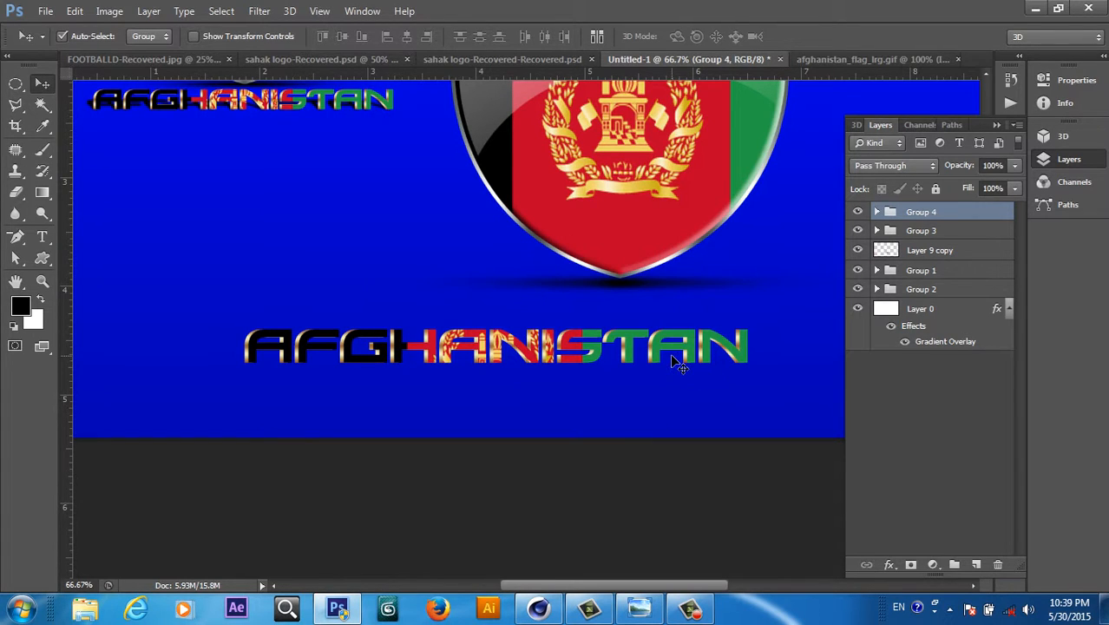
# - Move the AFGHANISTAN lettering group right and up to just beneath the large shield's tip
pyautogui.click(638, 356)
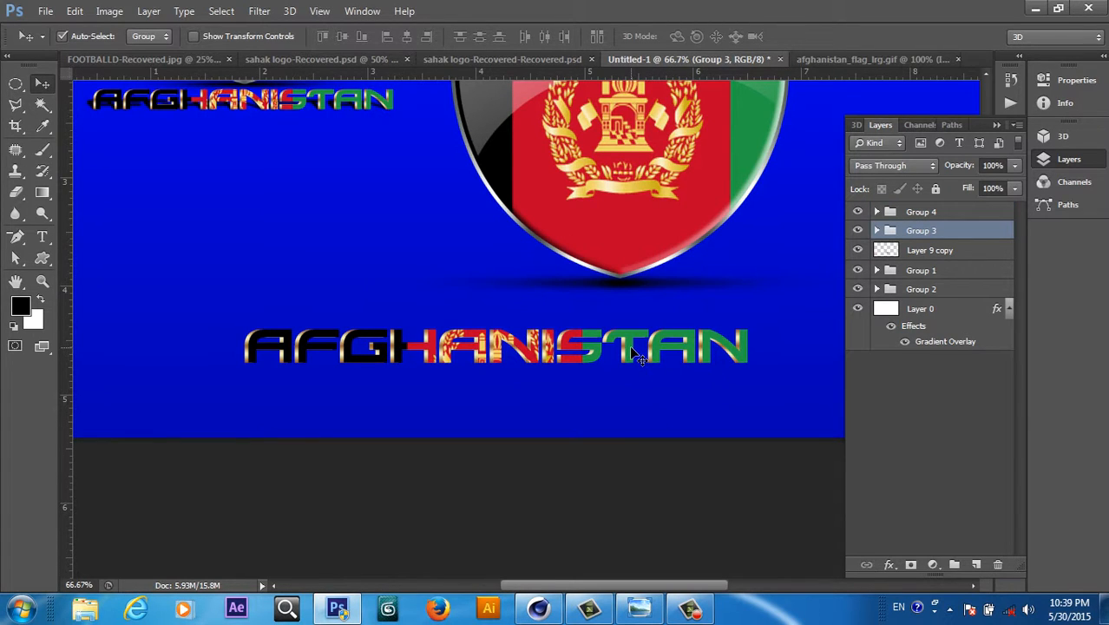
pyautogui.moveTo(631, 351); pyautogui.dragTo(738, 321)
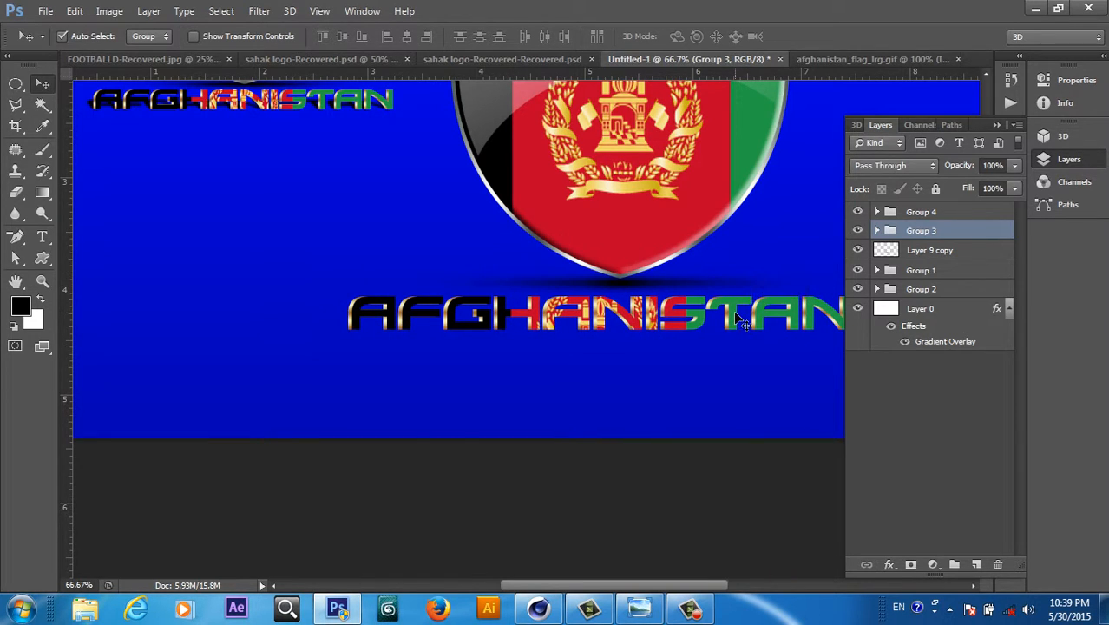
pyautogui.click(704, 610)
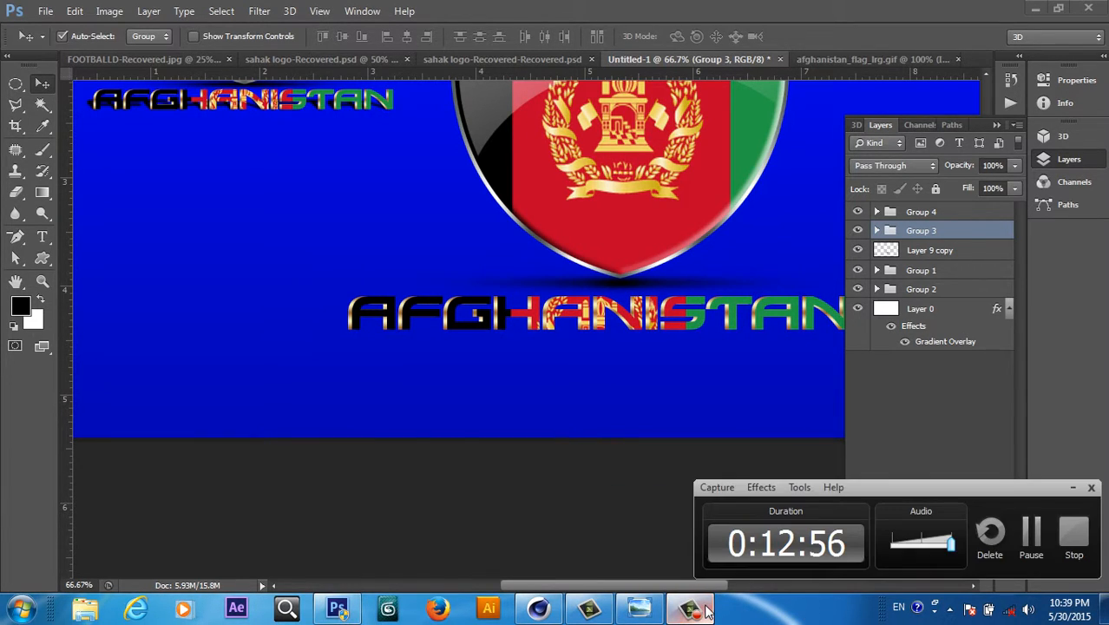
# - Fully lock the blue background, Layer 0
pyautogui.click(705, 610)
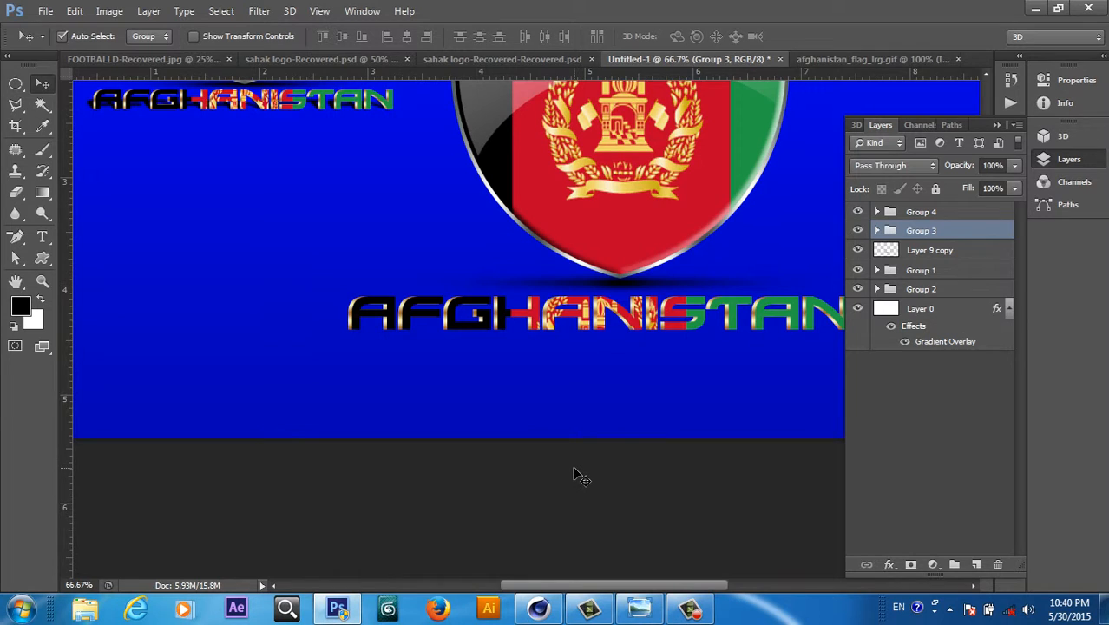
pyautogui.hotkey('ctrl', '-')
pyautogui.hotkey('ctrl', '-')
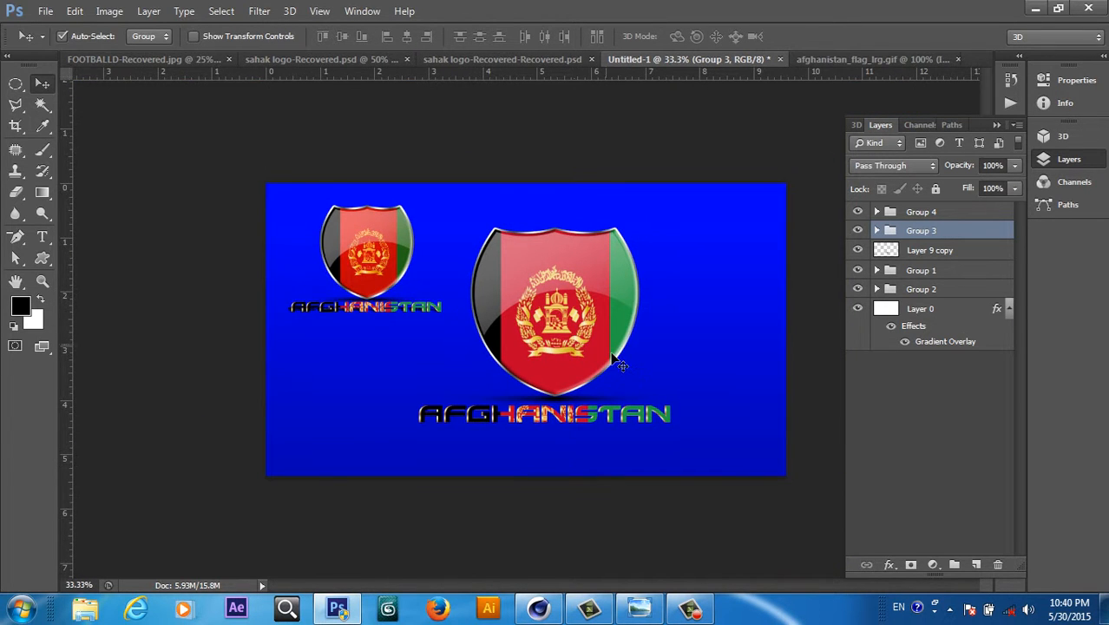
pyautogui.click(667, 247)
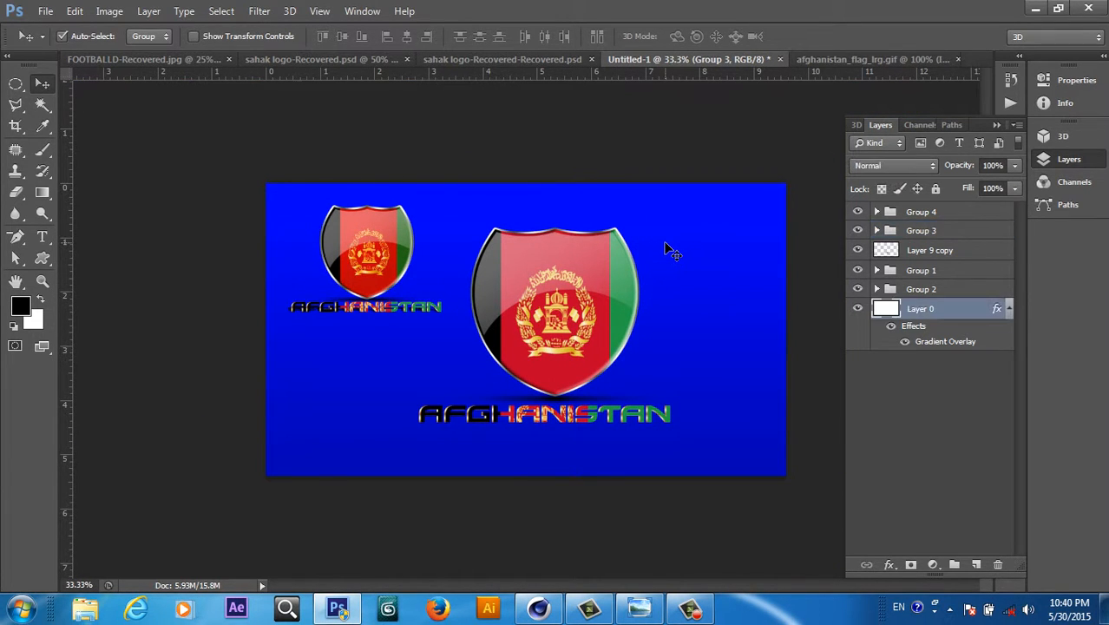
pyautogui.moveTo(667, 248); pyautogui.dragTo(530, 453)
pyautogui.hotkey('ctrl', 'z')
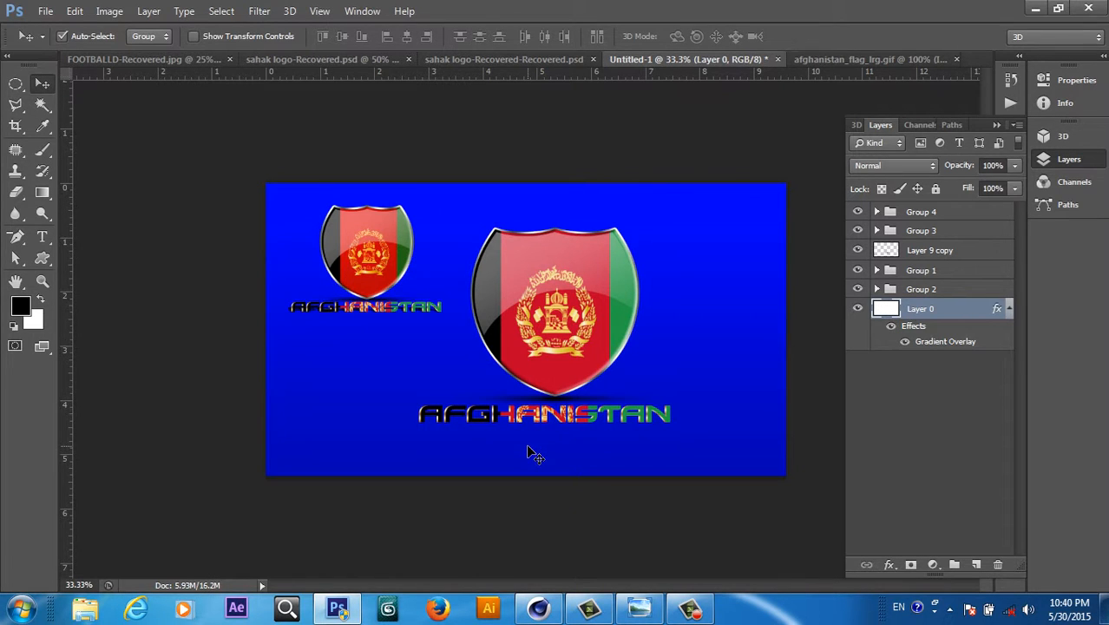
pyautogui.click(934, 190)
# - Select the large shield, its ground shadow and lettering together, scale them to about 99.5%, and move them to the canvas's right half
pyautogui.moveTo(667, 229); pyautogui.dragTo(486, 456)
pyautogui.hotkey('ctrl', 't')
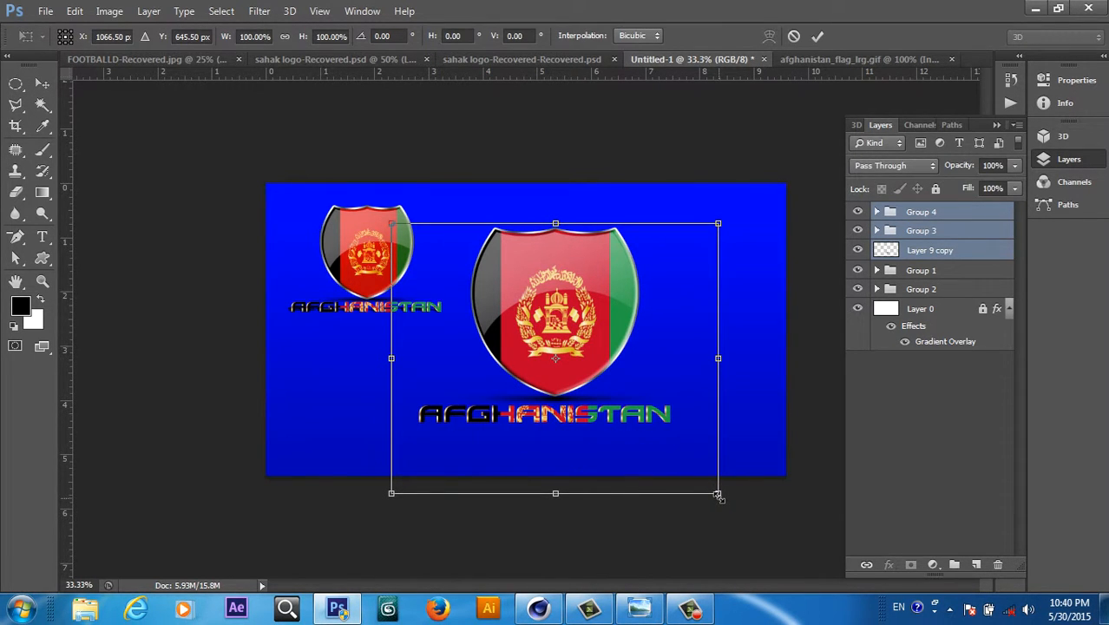
pyautogui.moveTo(718, 495); pyautogui.dragTo(630, 421)
pyautogui.moveTo(601, 327); pyautogui.dragTo(562, 259)
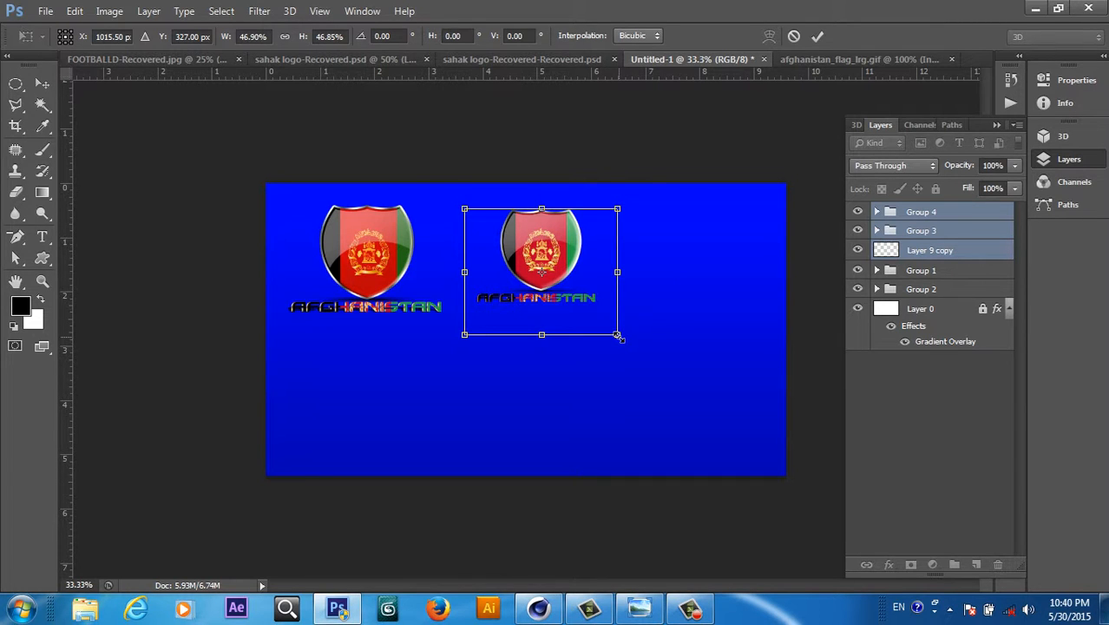
pyautogui.moveTo(617, 335); pyautogui.dragTo(681, 443)
pyautogui.moveTo(617, 380); pyautogui.dragTo(661, 444)
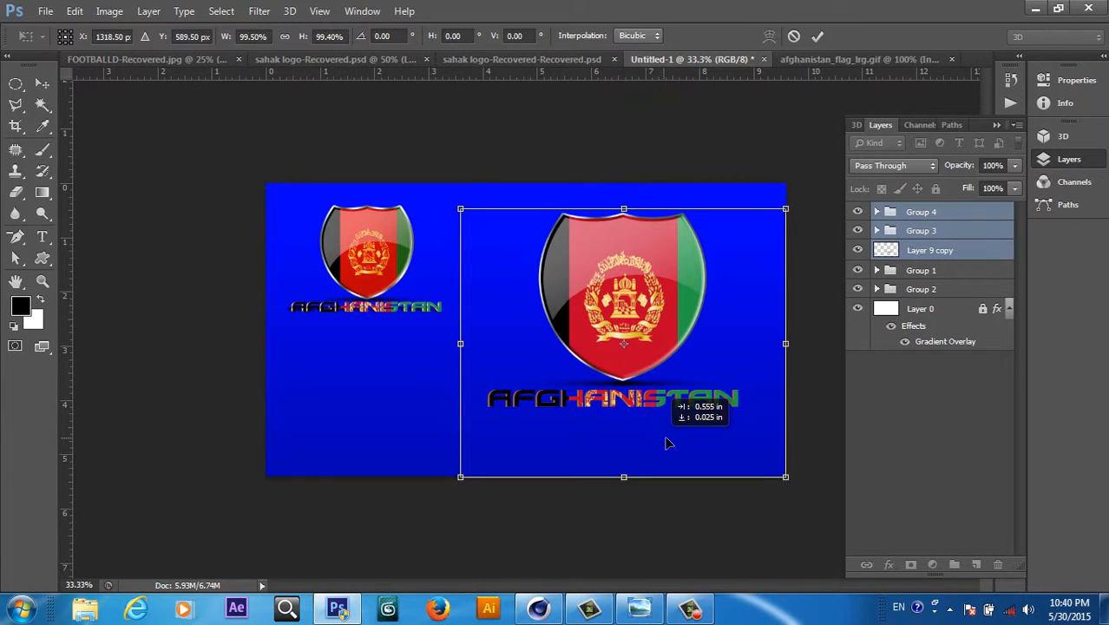
pyautogui.moveTo(666, 437); pyautogui.dragTo(669, 449)
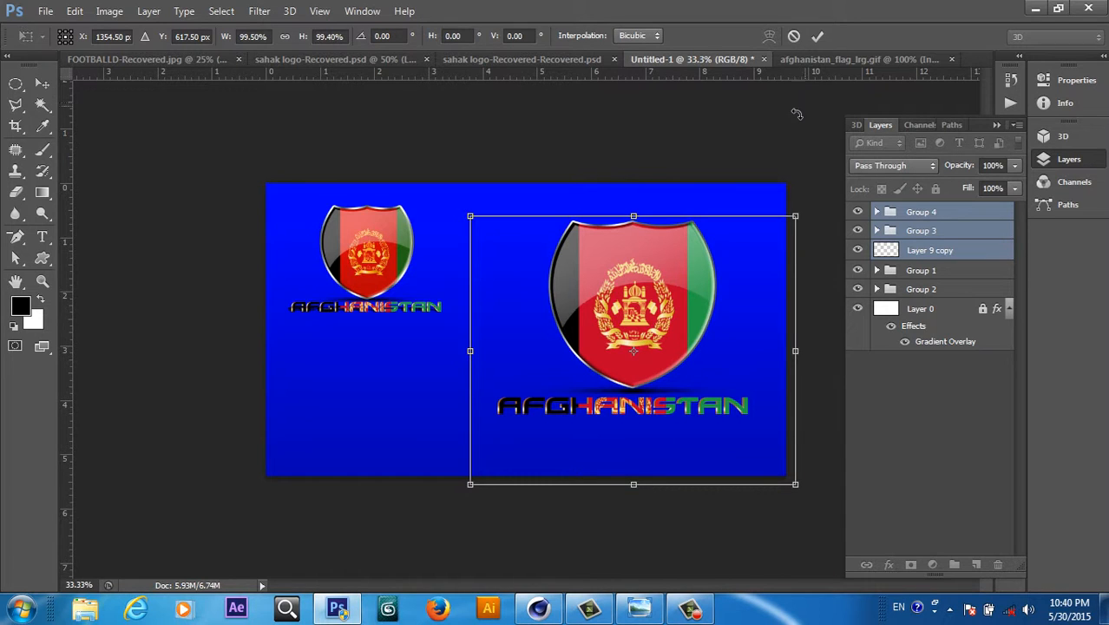
pyautogui.click(818, 36)
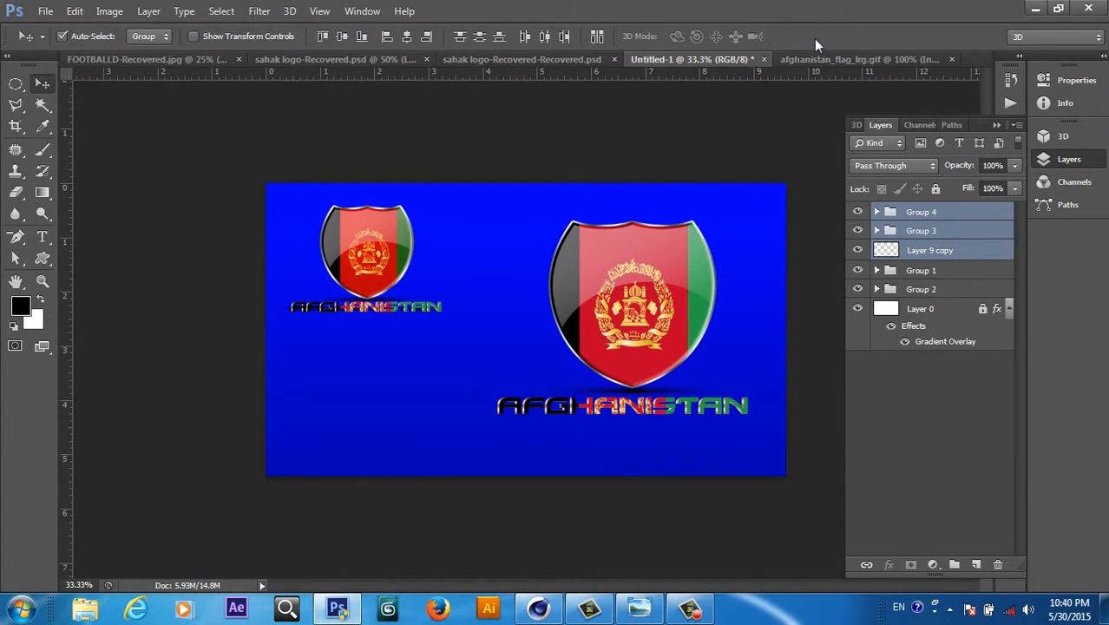
# - Draw a black rounded rectangle about 642 × 576 px with 50 px radius, and place it directly beneath the small logo
pyautogui.click(45, 258)
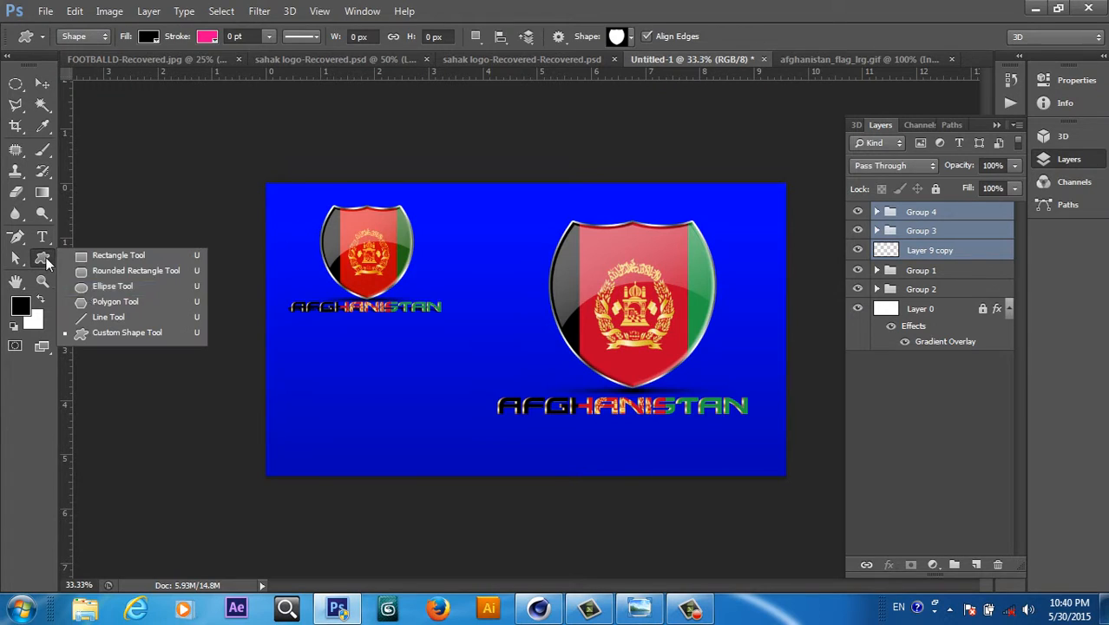
pyautogui.click(111, 270)
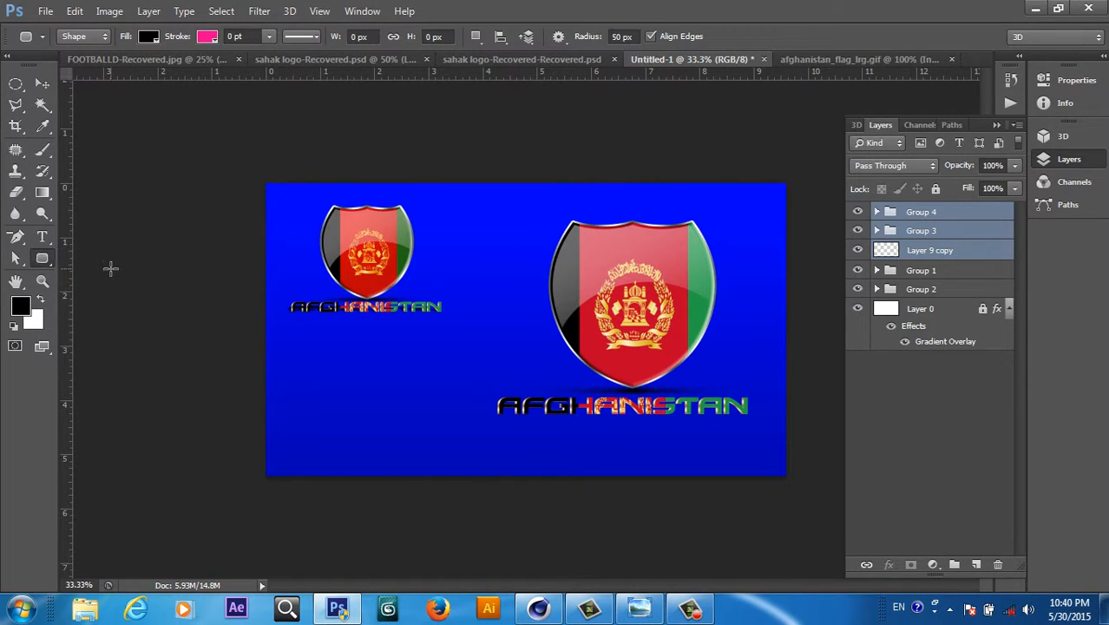
pyautogui.moveTo(292, 354); pyautogui.dragTo(379, 429)
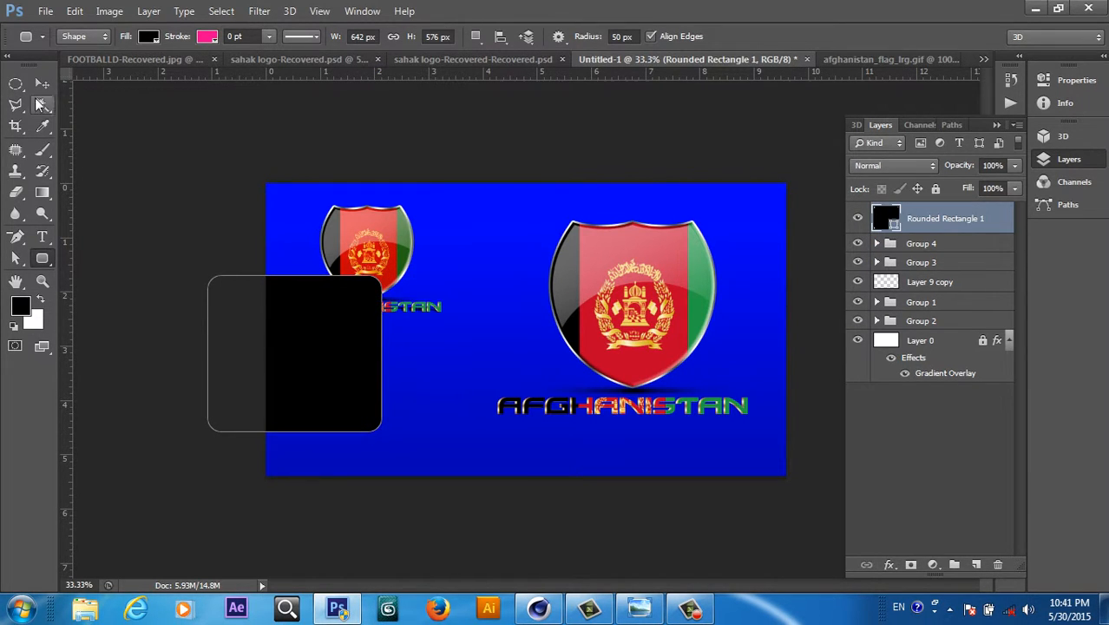
pyautogui.click(43, 88)
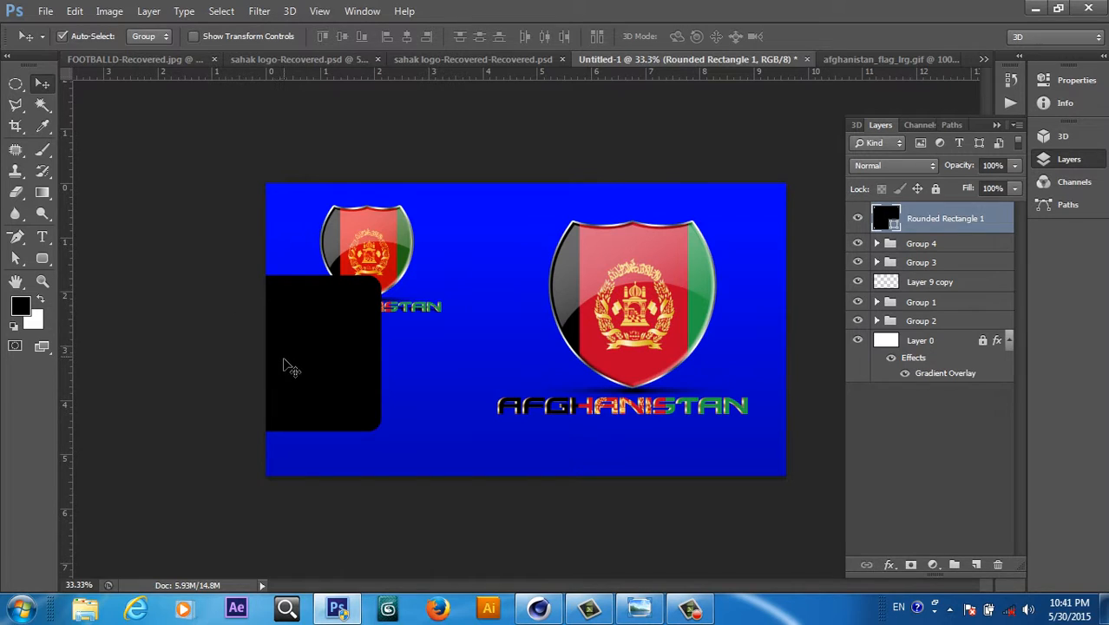
pyautogui.moveTo(290, 366); pyautogui.dragTo(354, 403)
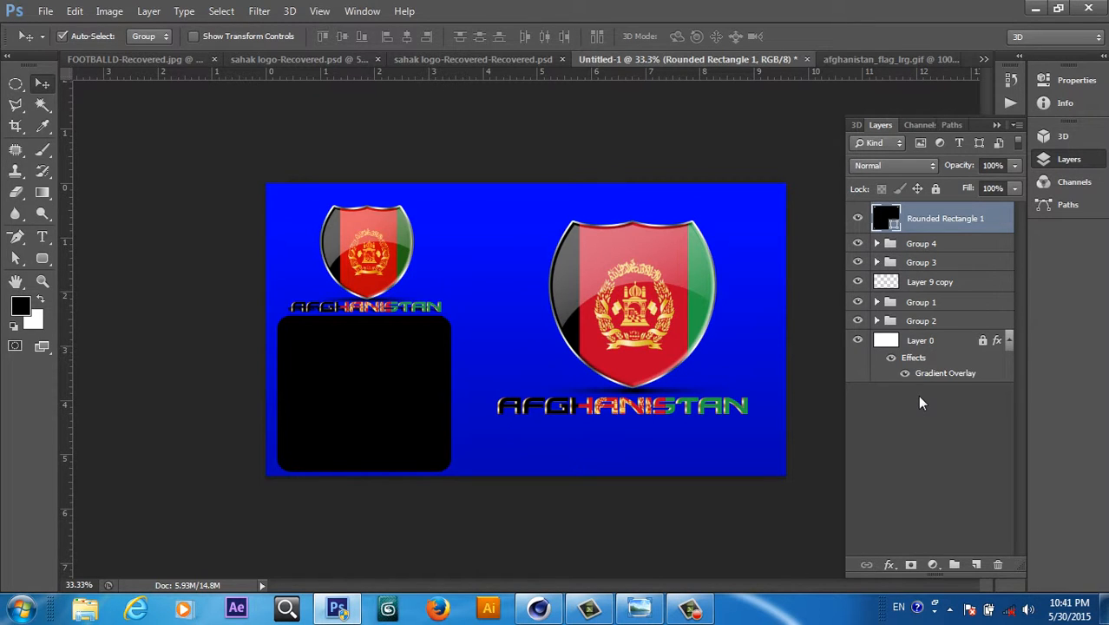
# - Duplicate the rounded rectangle and apply a red Color Overlay at 100% opacity to the copy
pyautogui.hotkey('ctrl', 'j')
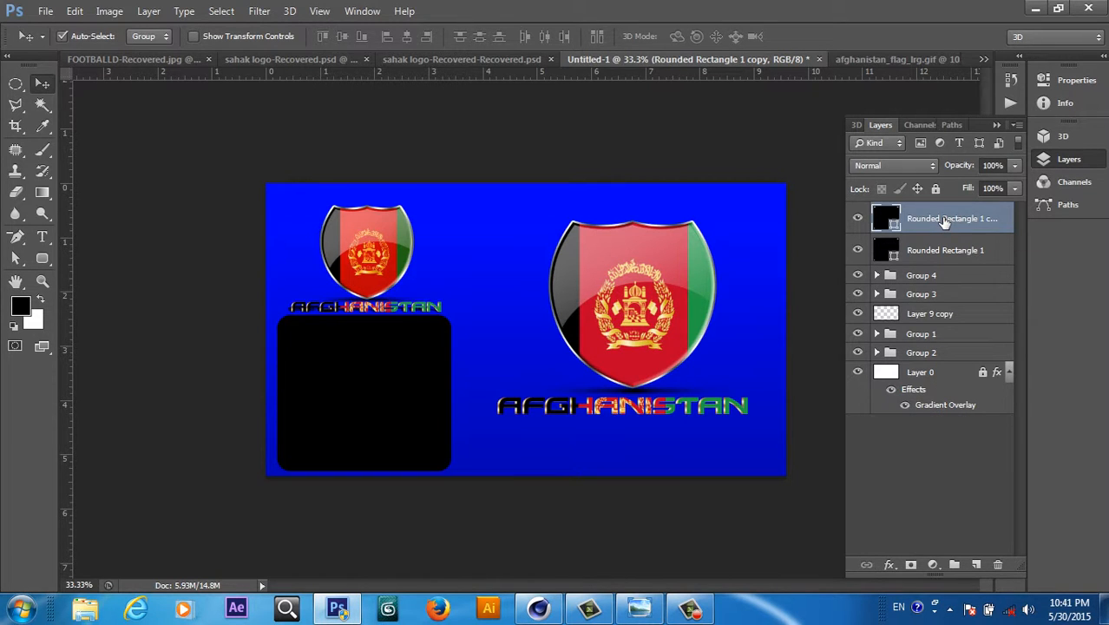
pyautogui.click(887, 565)
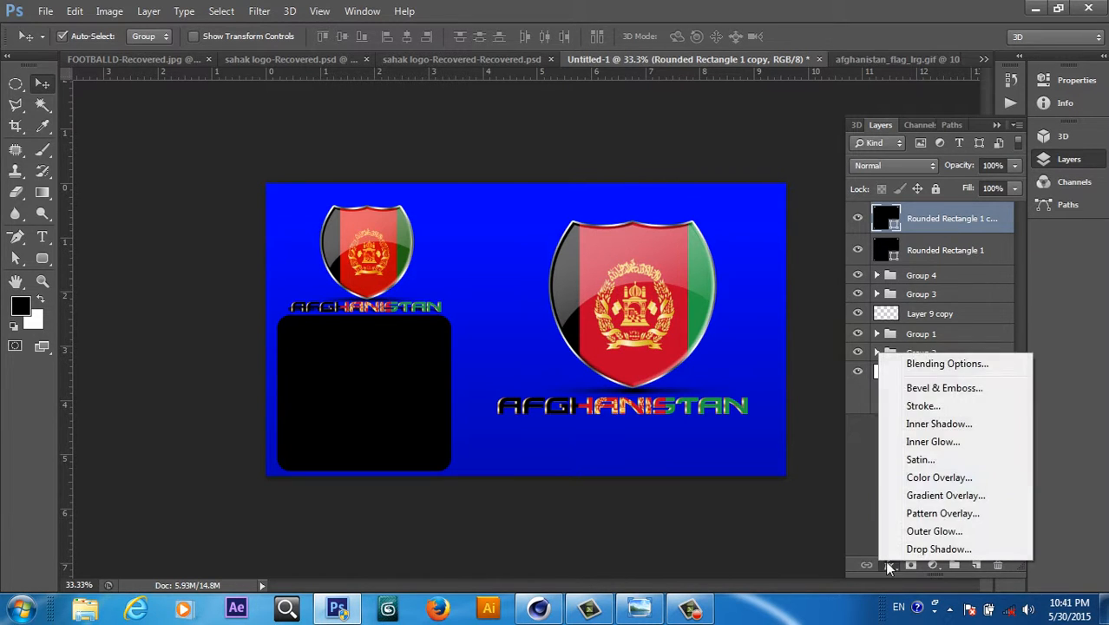
pyautogui.click(942, 478)
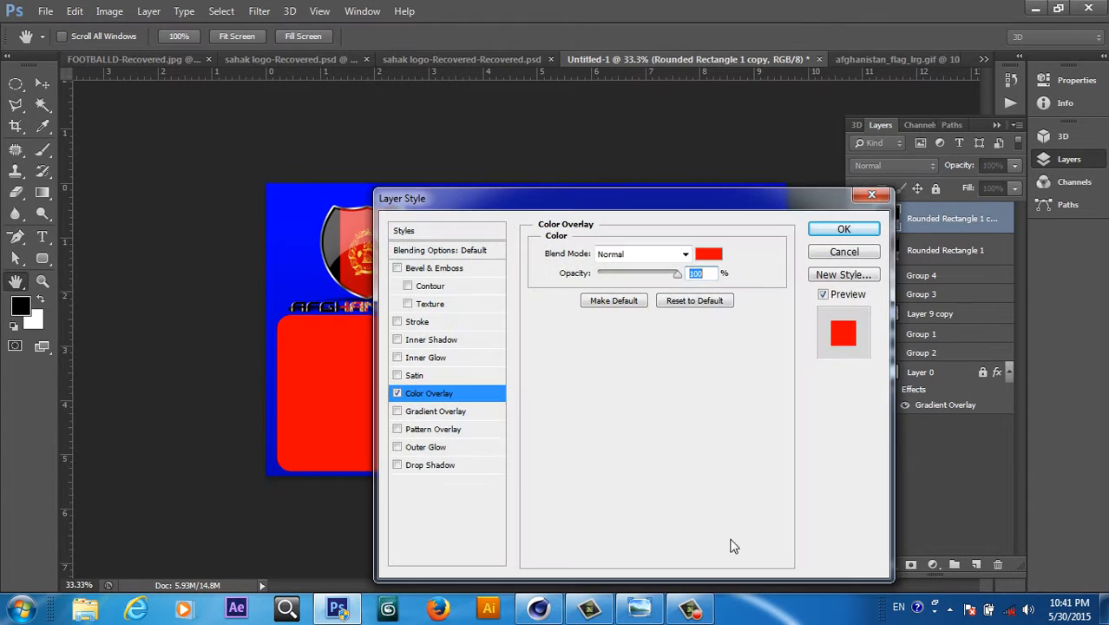
pyautogui.click(844, 230)
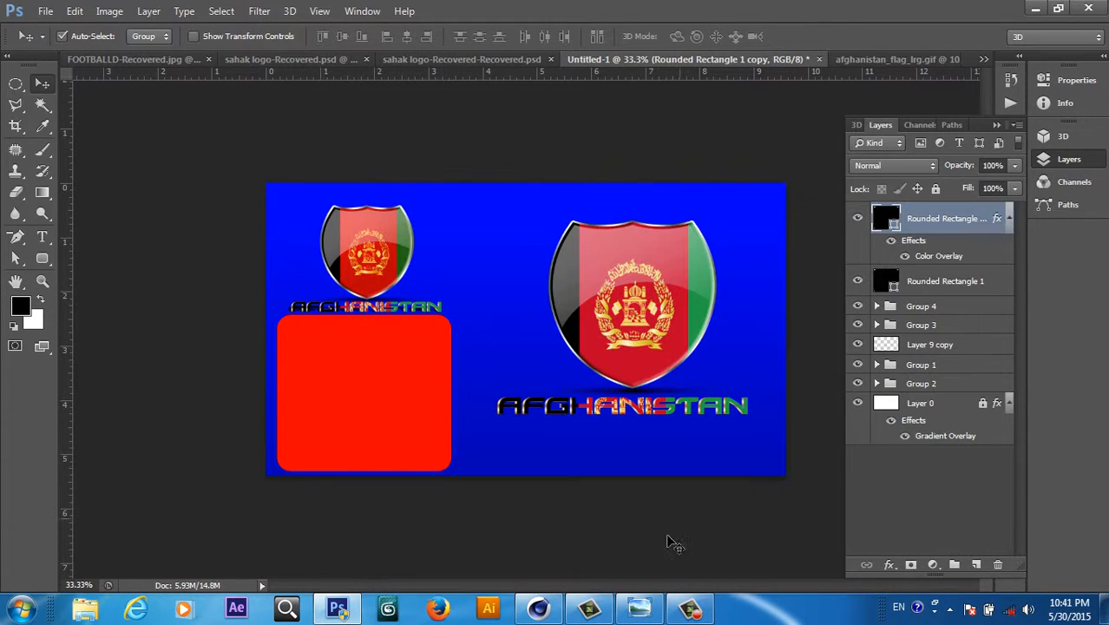
# - Scale the red rectangle copy about its centre to about 91.5%, leaving an even border of the original around it
pyautogui.hotkey('ctrl', 't')
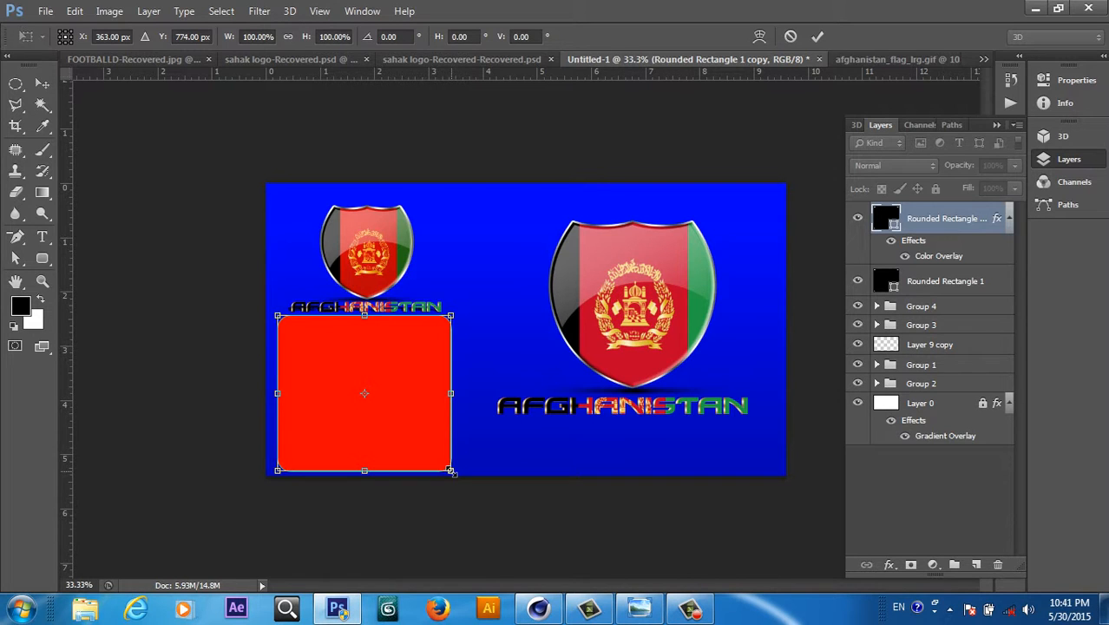
pyautogui.moveTo(450, 470); pyautogui.dragTo(442, 465)
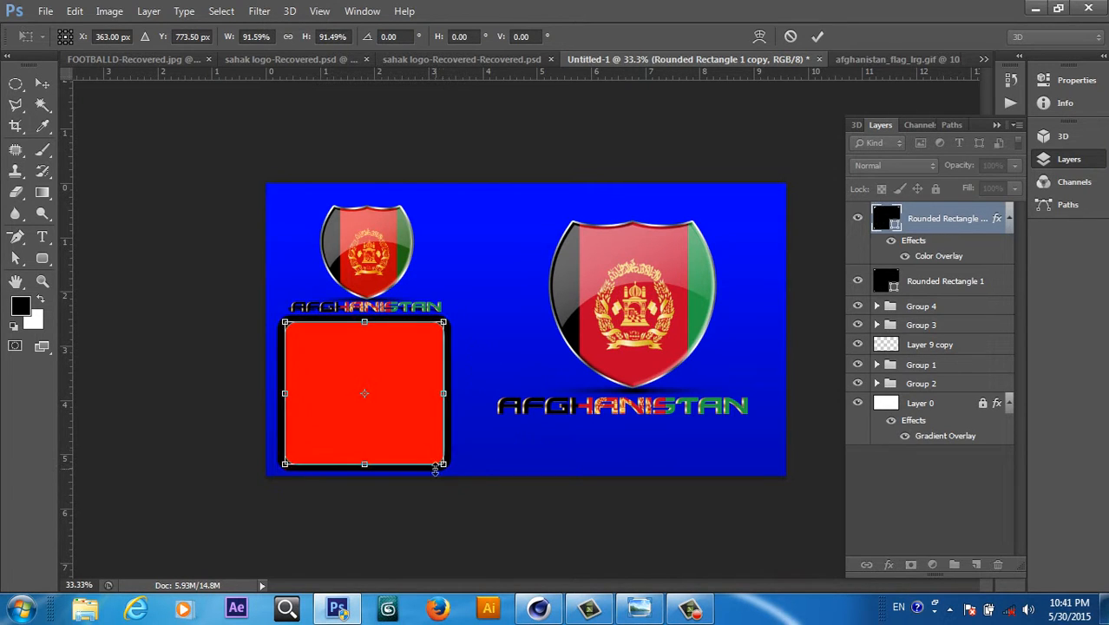
pyautogui.click(818, 37)
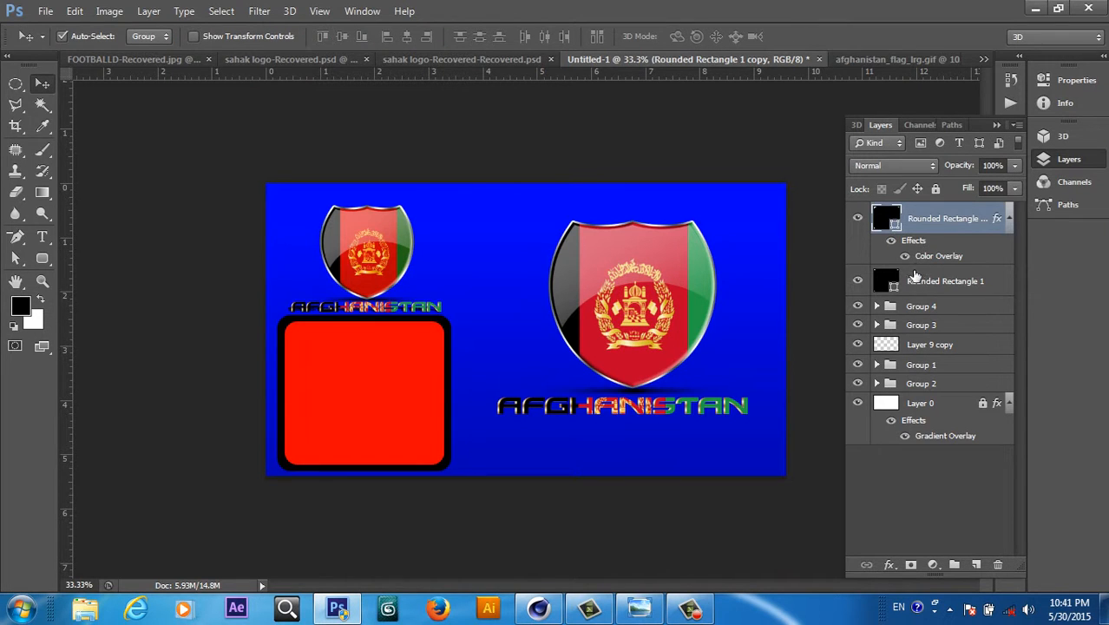
# - Apply a Gradient Overlay with the Steel Blue preset to the original Rounded Rectangle 1
pyautogui.click(917, 283)
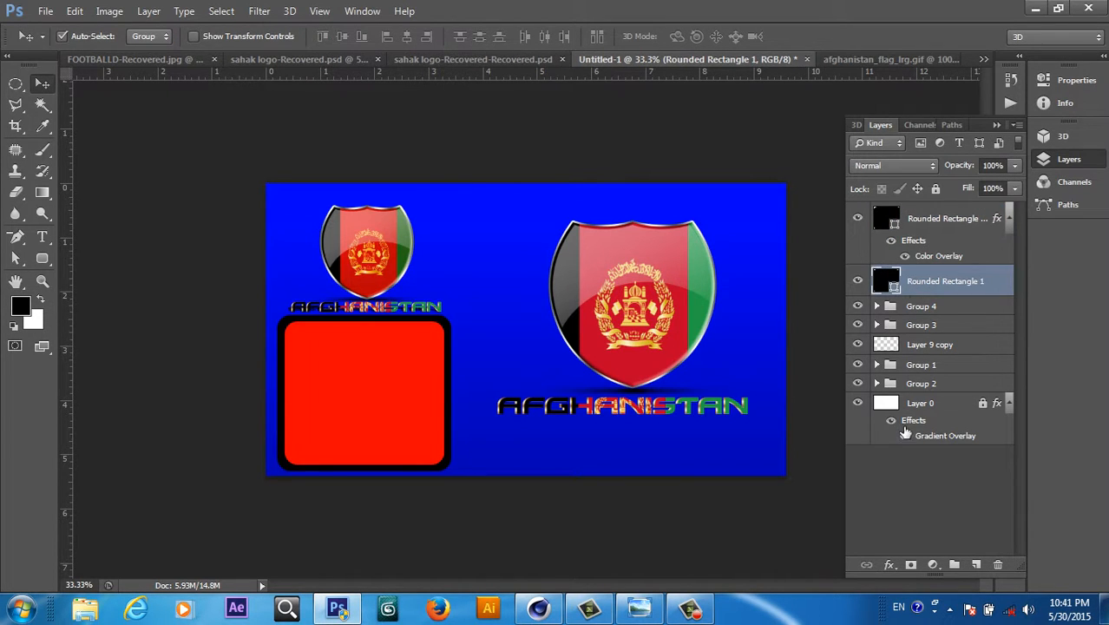
pyautogui.click(889, 564)
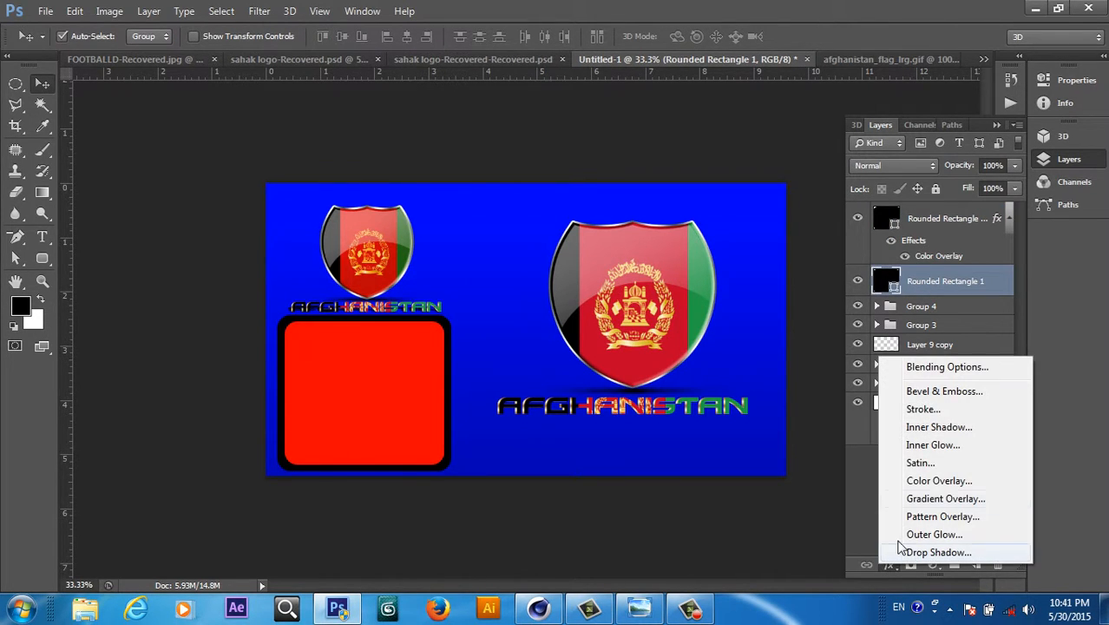
pyautogui.click(946, 498)
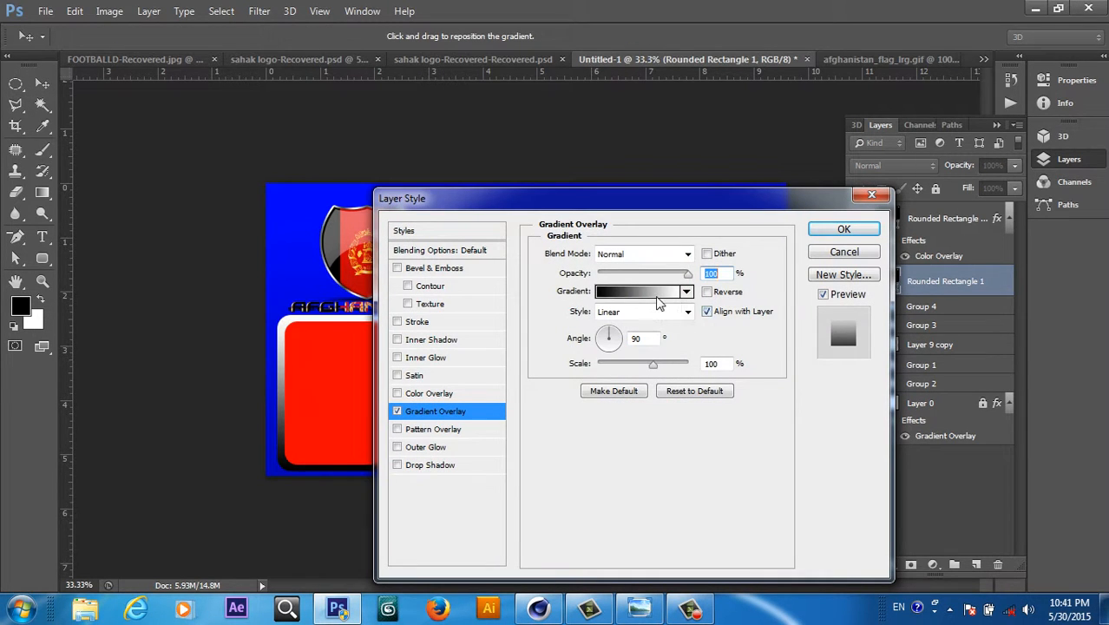
pyautogui.click(656, 296)
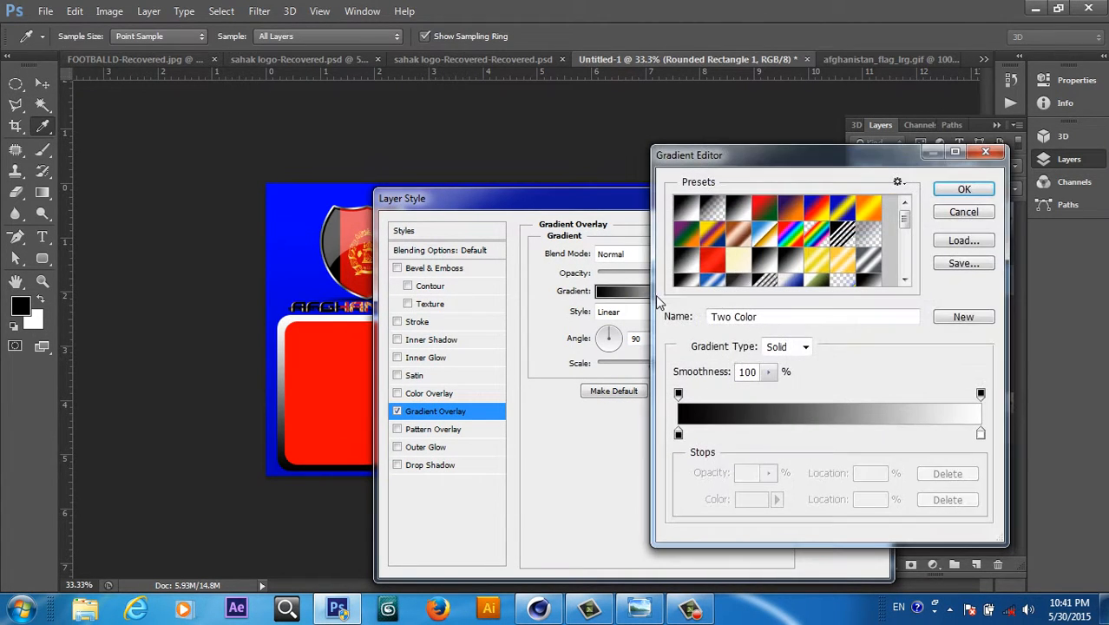
pyautogui.click(716, 279)
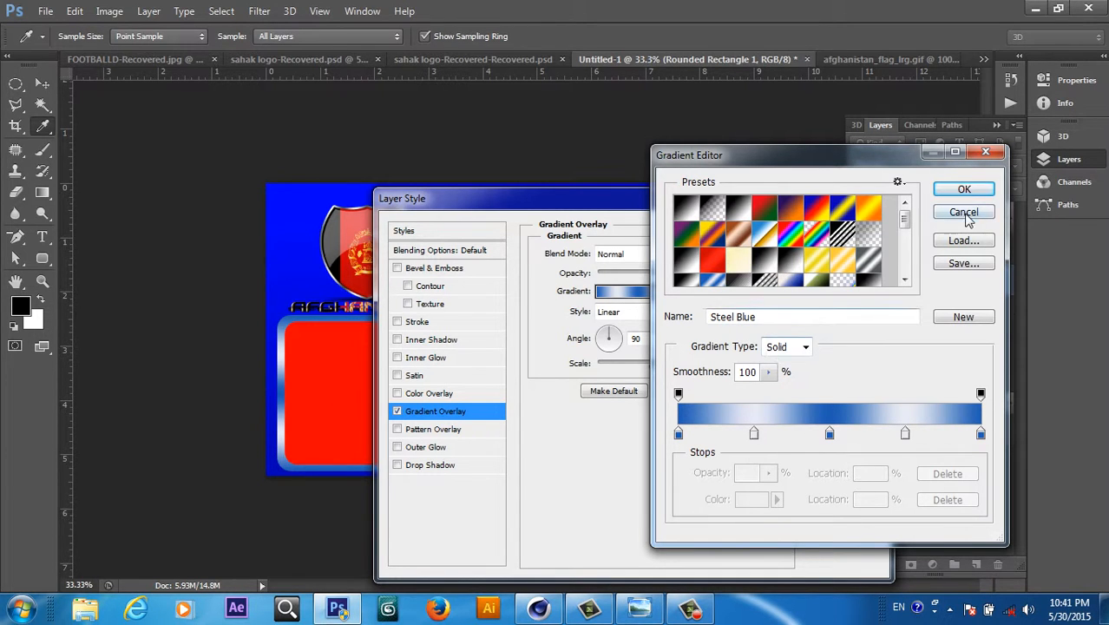
pyautogui.click(962, 191)
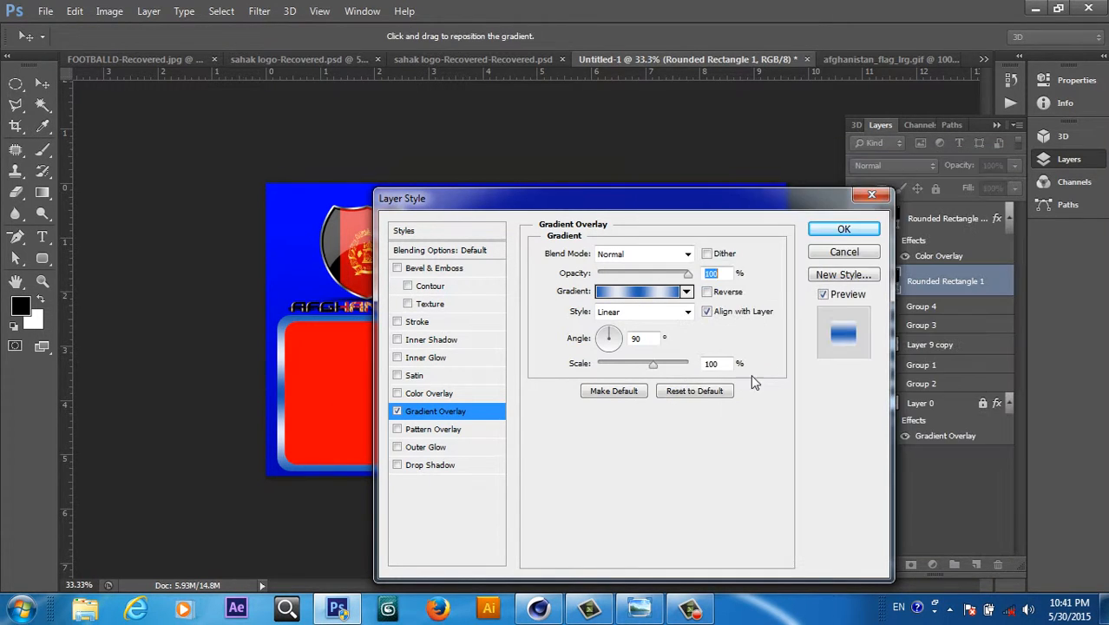
# - Set the border's gradient overlay to the Reflected style with an angle of about 56°
pyautogui.click(688, 313)
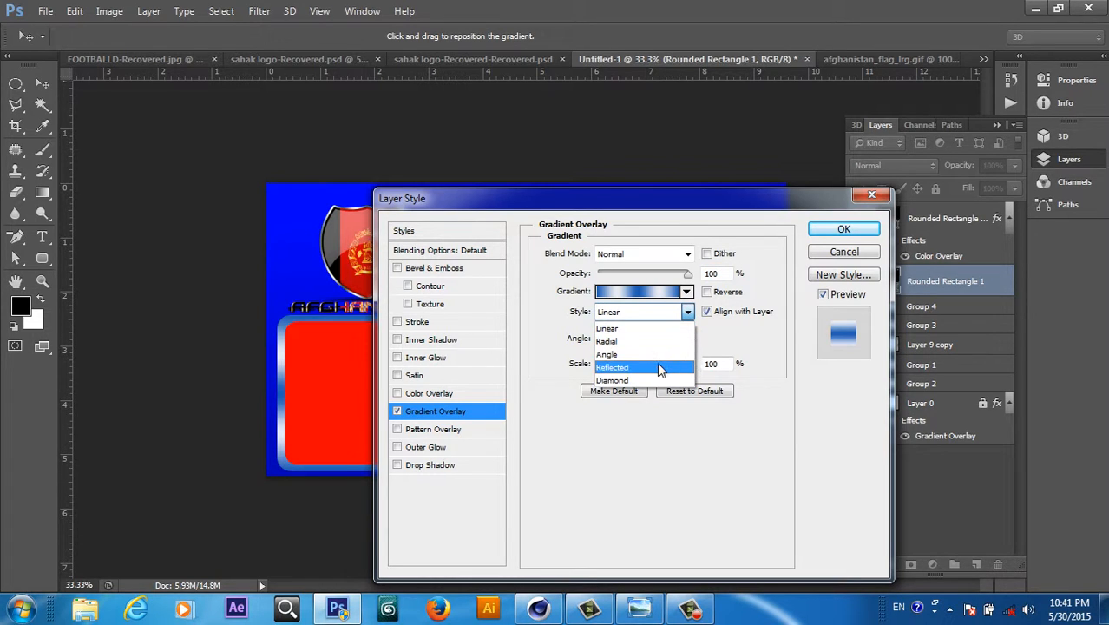
pyautogui.click(656, 362)
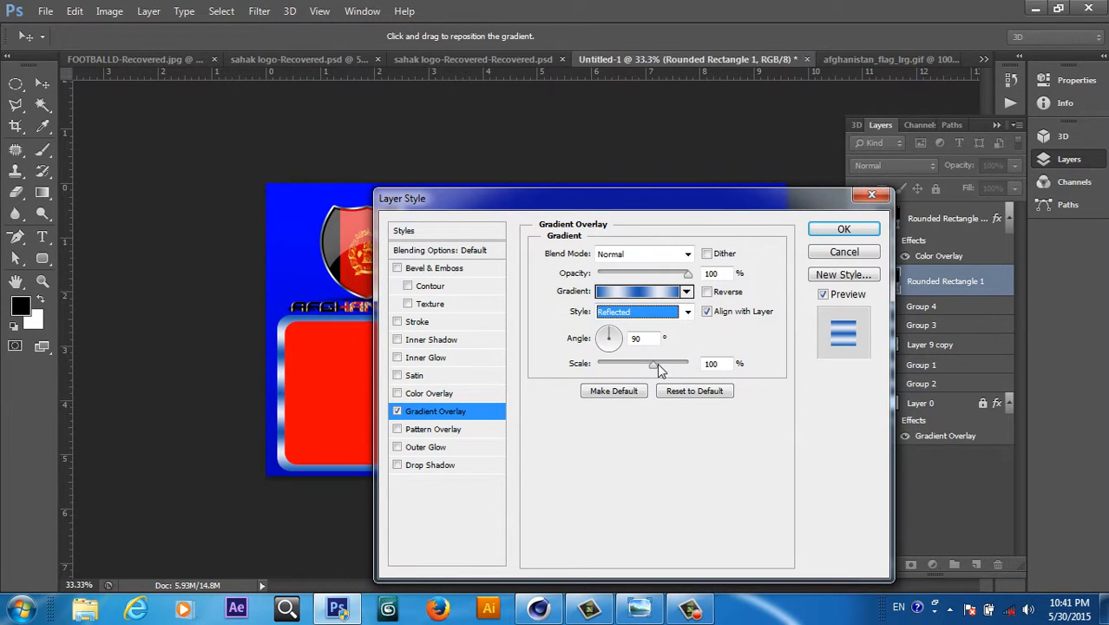
pyautogui.click(609, 331)
pyautogui.moveTo(609, 337); pyautogui.dragTo(614, 338)
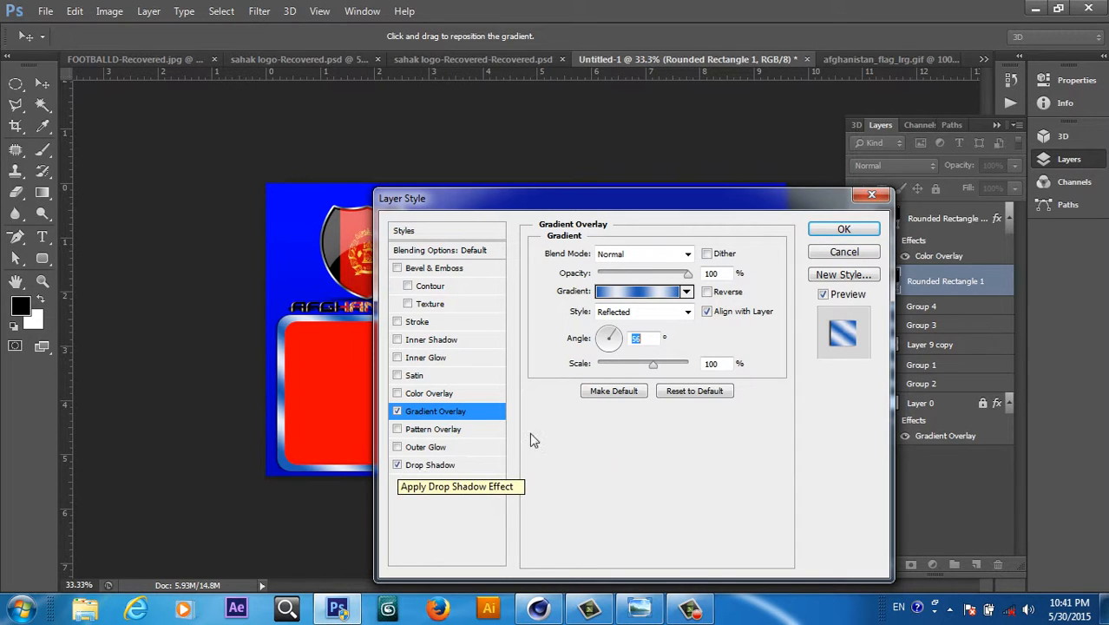
# - Add a Drop Shadow with 9 px distance and 18 px size to the border rectangle, and select the red inner rectangle
pyautogui.click(443, 466)
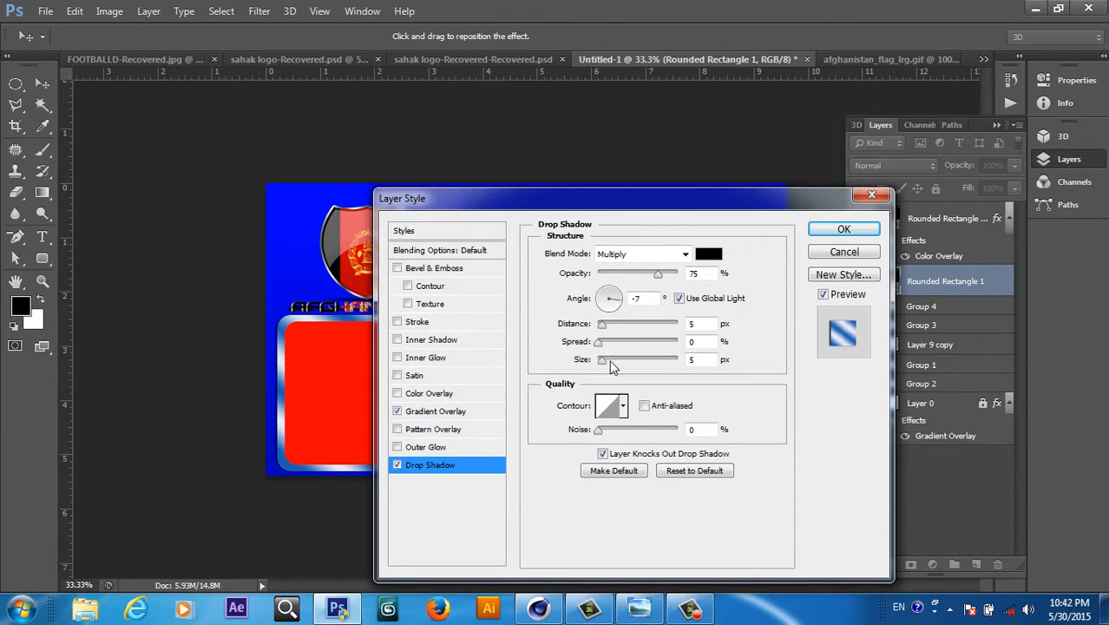
pyautogui.moveTo(603, 360); pyautogui.dragTo(608, 360)
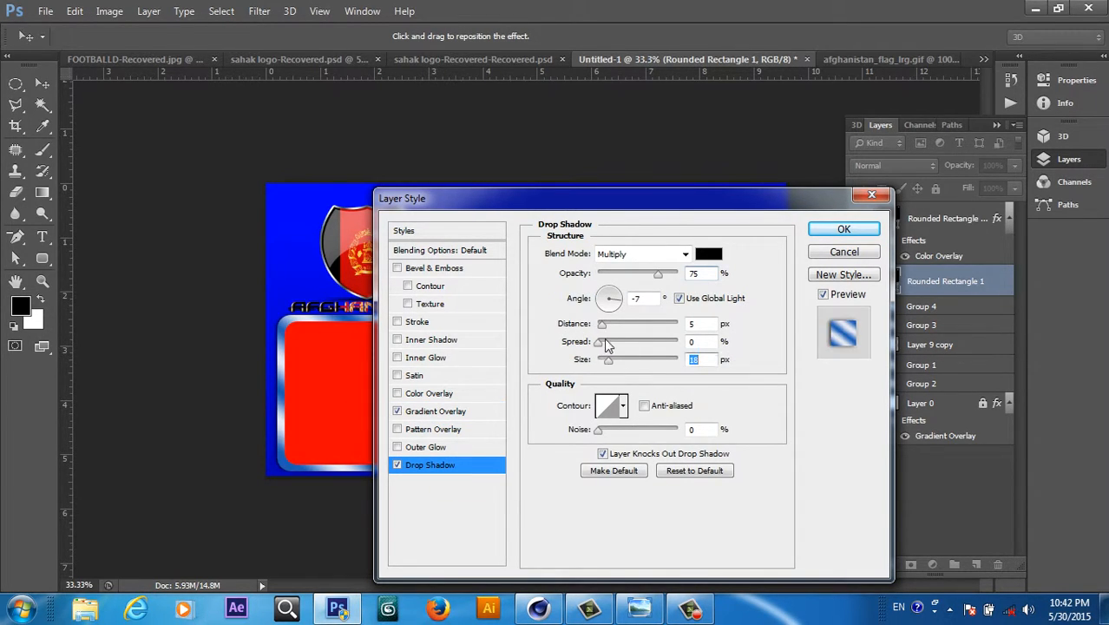
pyautogui.moveTo(600, 323); pyautogui.dragTo(605, 325)
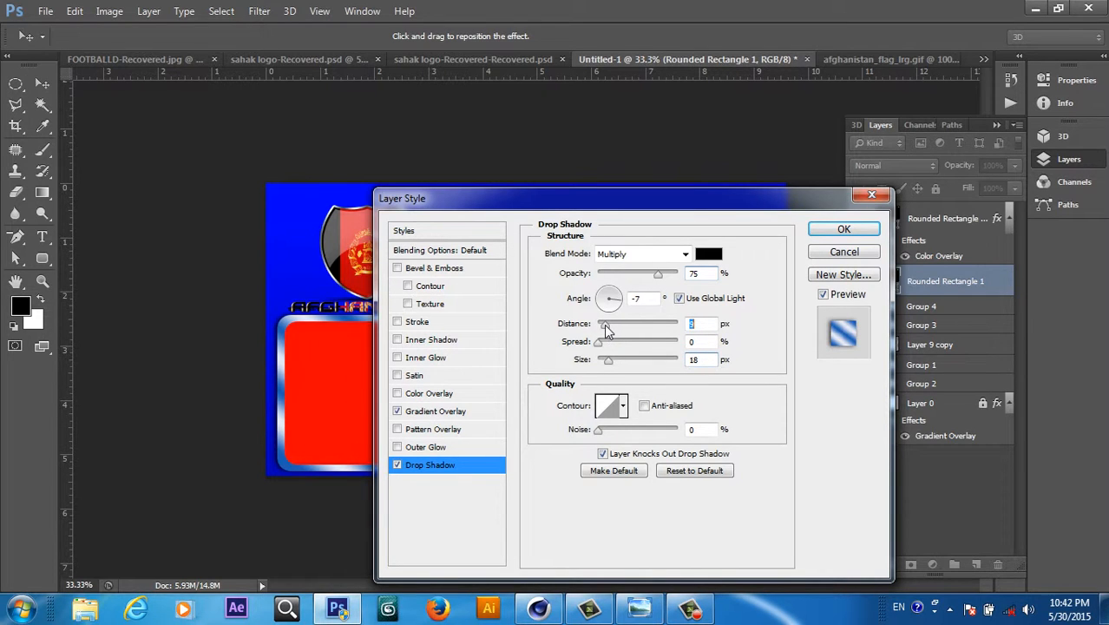
pyautogui.click(820, 236)
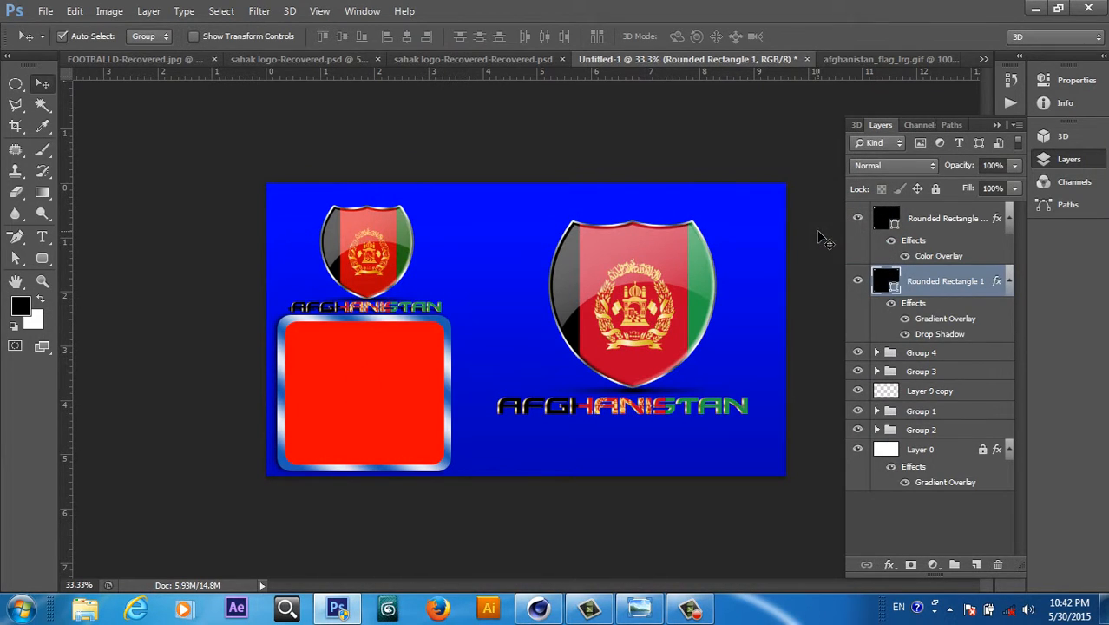
pyautogui.click(363, 415)
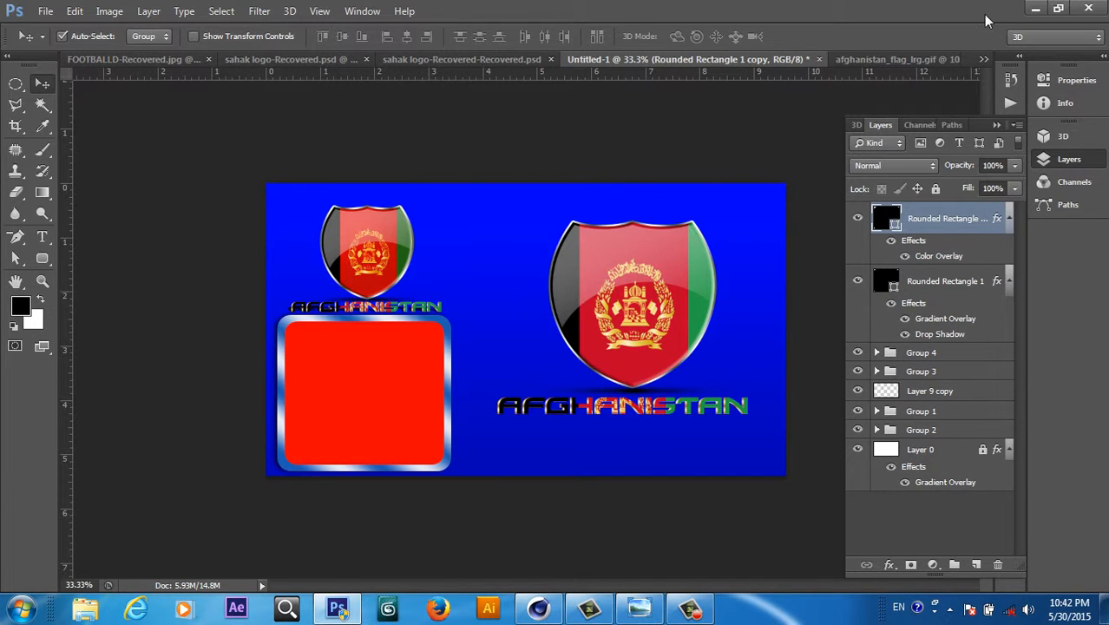
pyautogui.click(1034, 10)
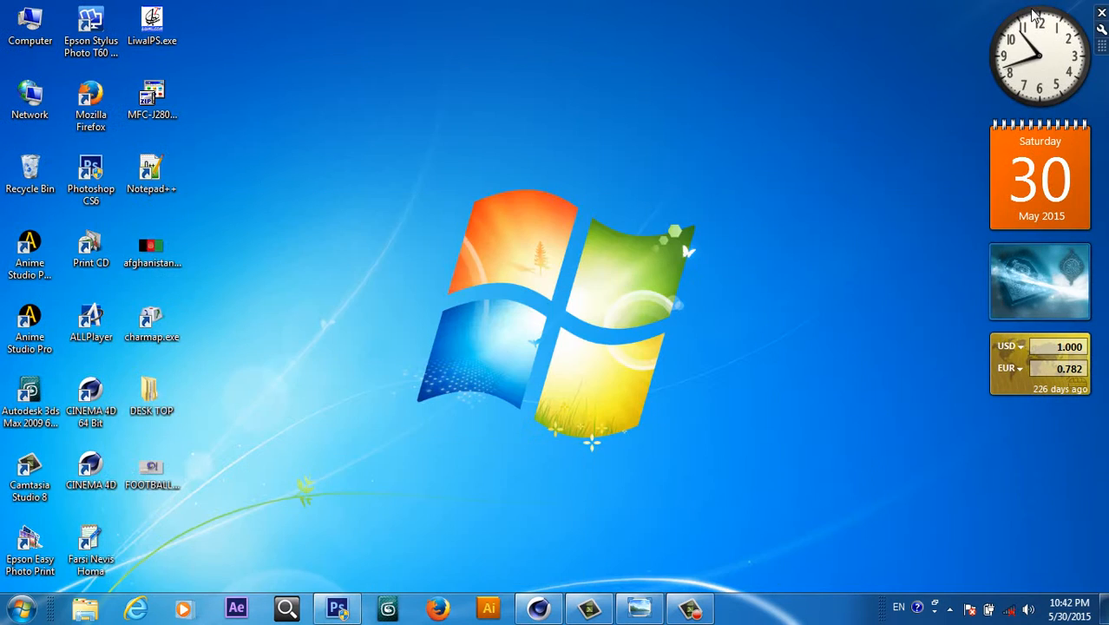
pyautogui.doubleClick(145, 411)
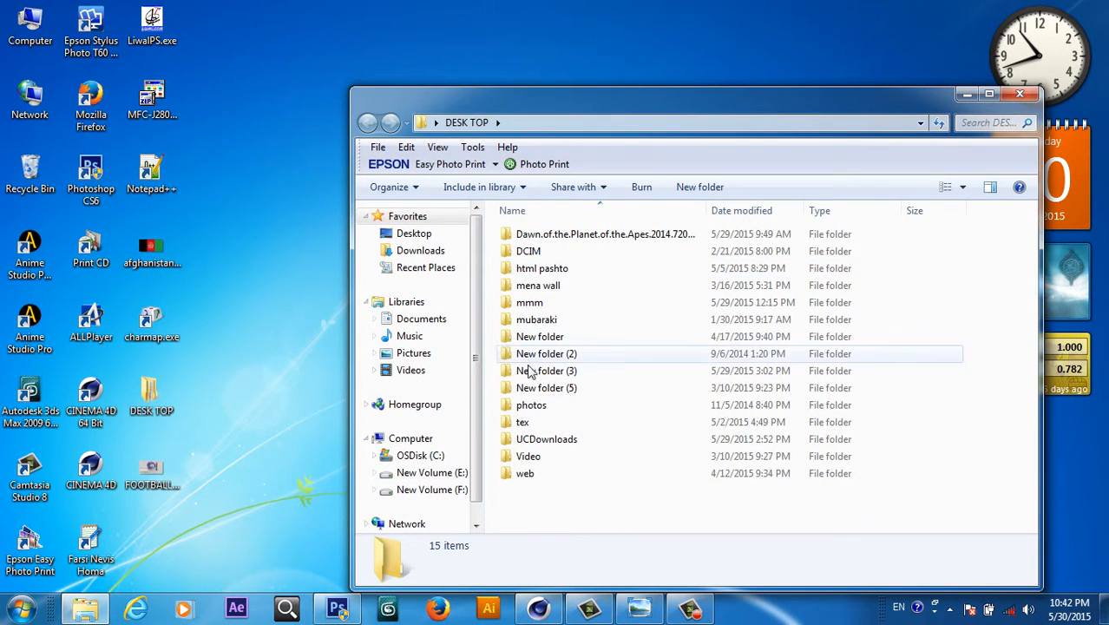
pyautogui.click(545, 439)
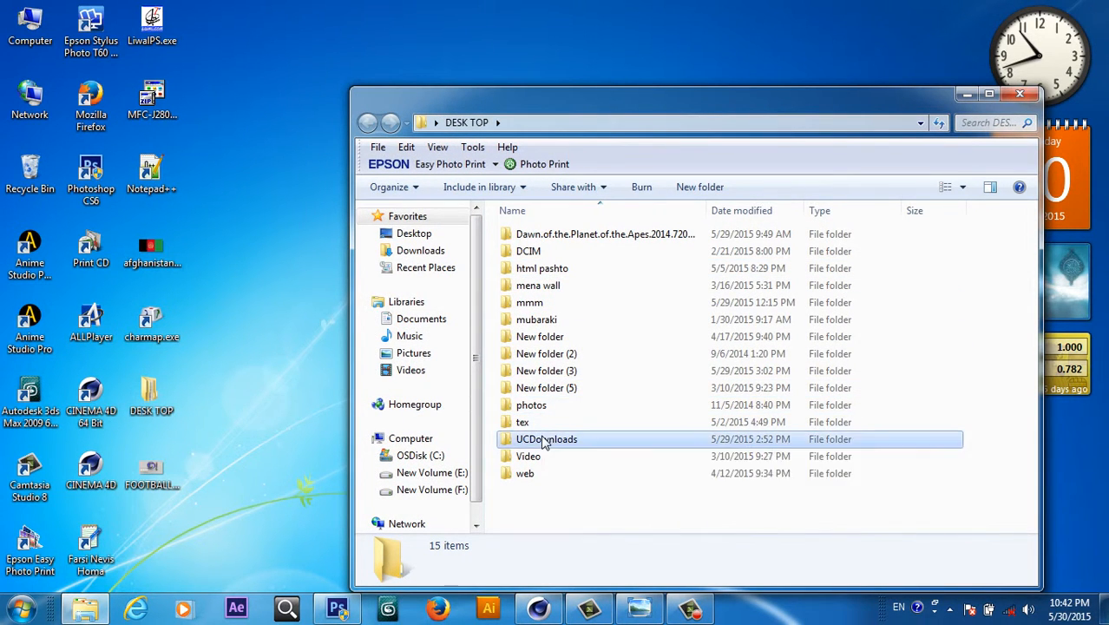
pyautogui.doubleClick(545, 439)
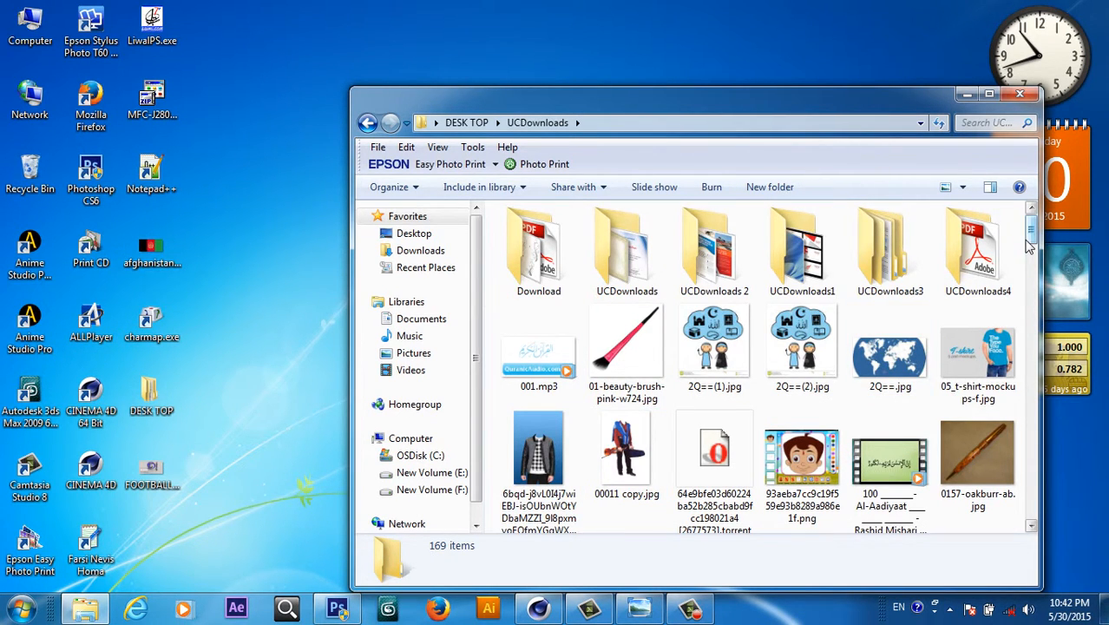
pyautogui.moveTo(1030, 246); pyautogui.dragTo(1031, 278)
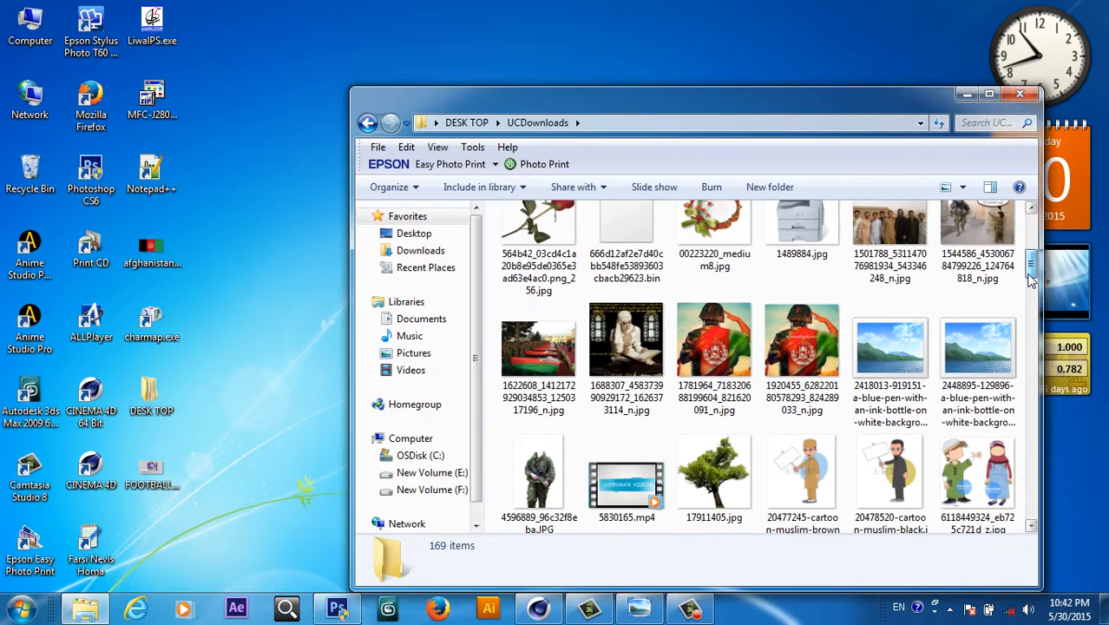
pyautogui.rightClick(704, 365)
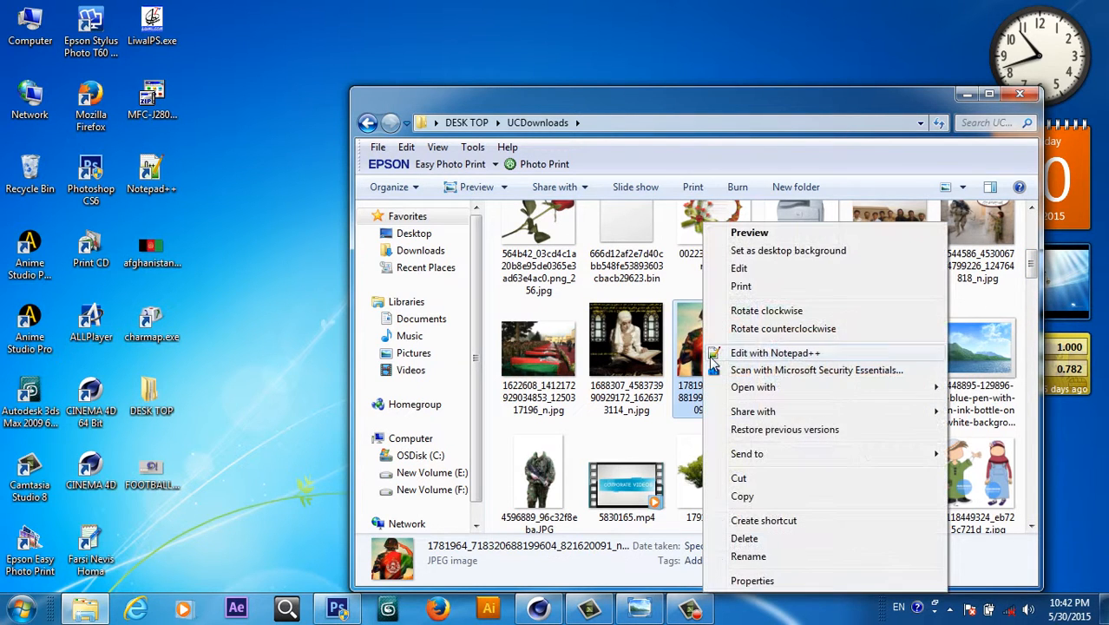
pyautogui.moveTo(756, 399)
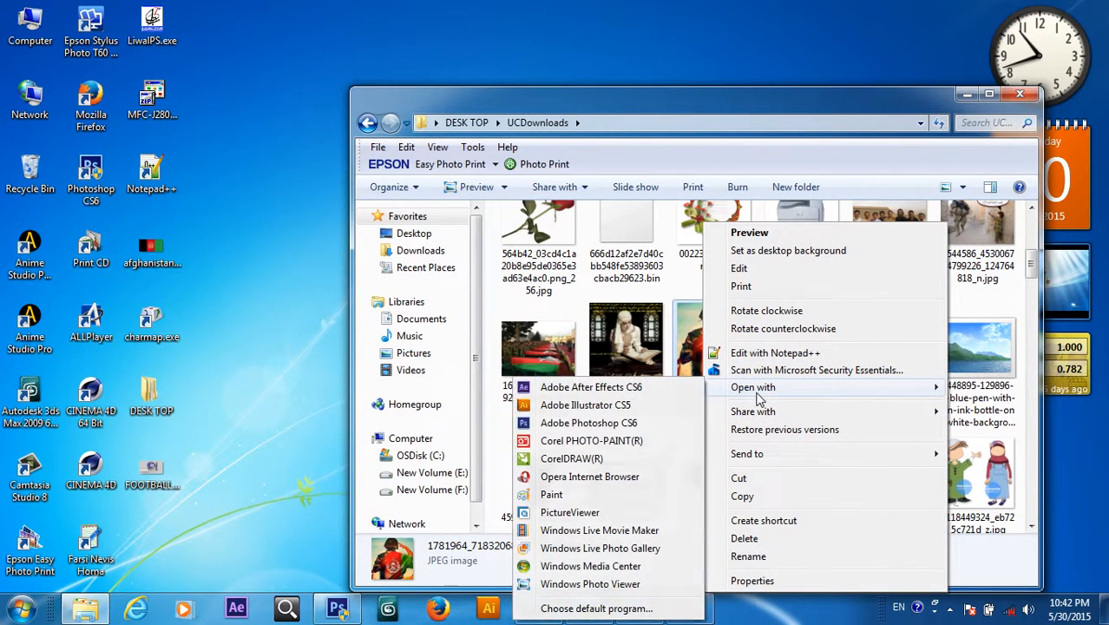
pyautogui.click(614, 427)
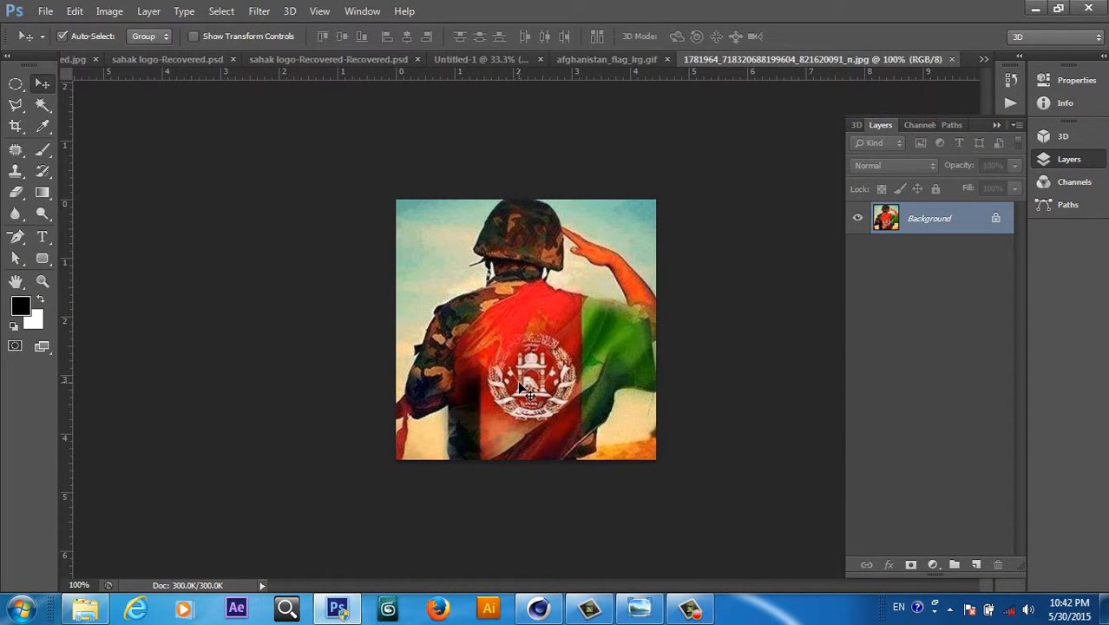
# - Copy the whole soldier photo into the Untitled-1 document and position it over the red rounded rectangle
pyautogui.hotkey('ctrl', 'a')
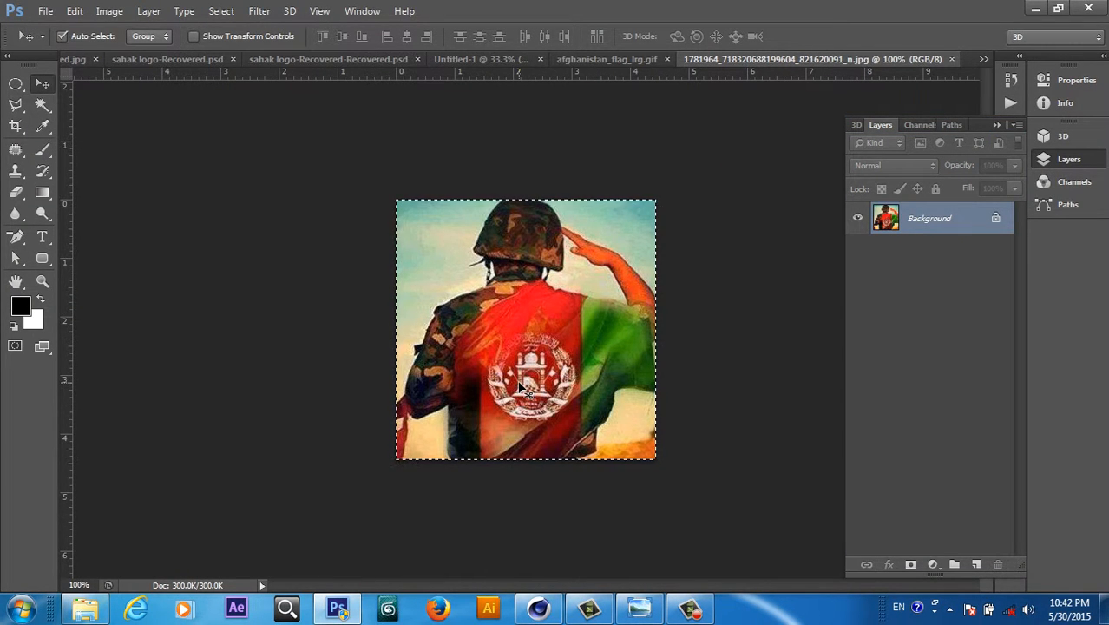
pyautogui.click(500, 62)
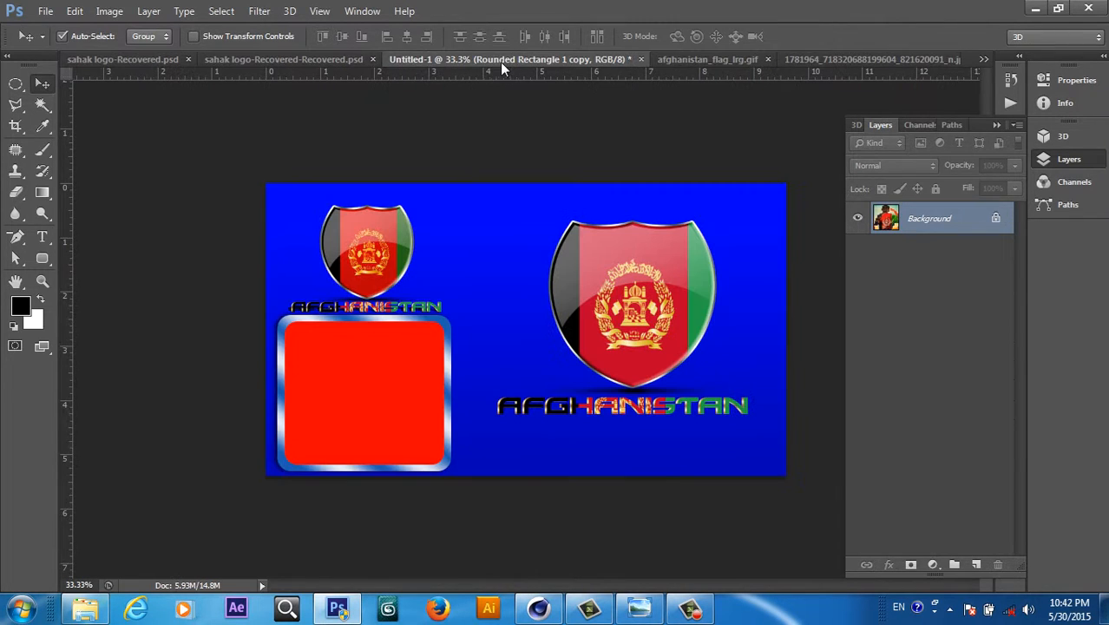
pyautogui.hotkey('ctrl', 'v')
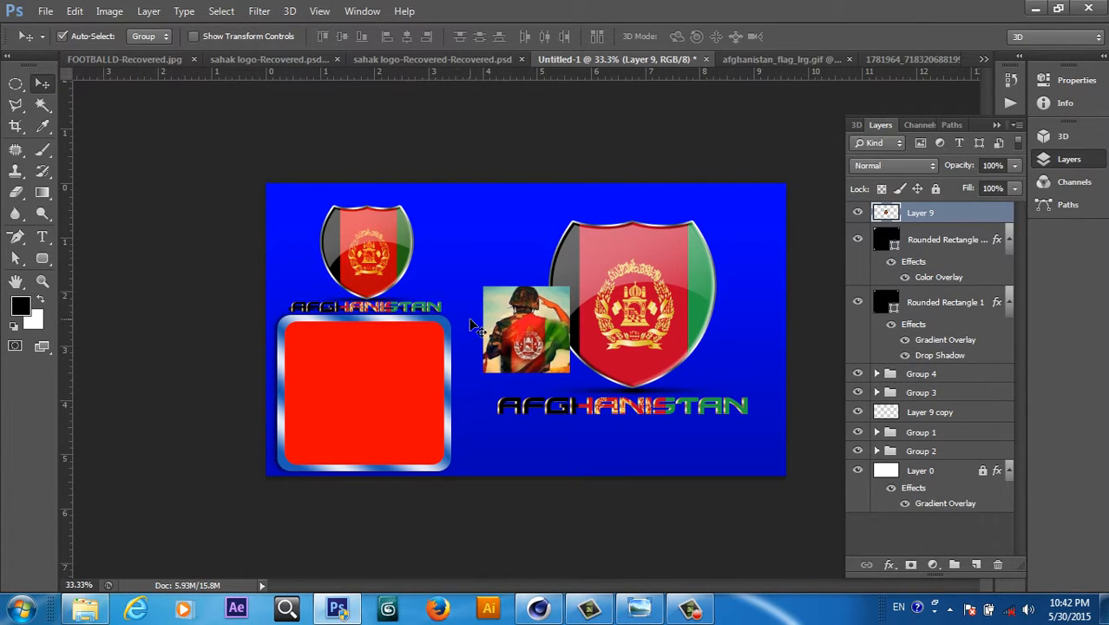
pyautogui.moveTo(506, 332); pyautogui.dragTo(342, 399)
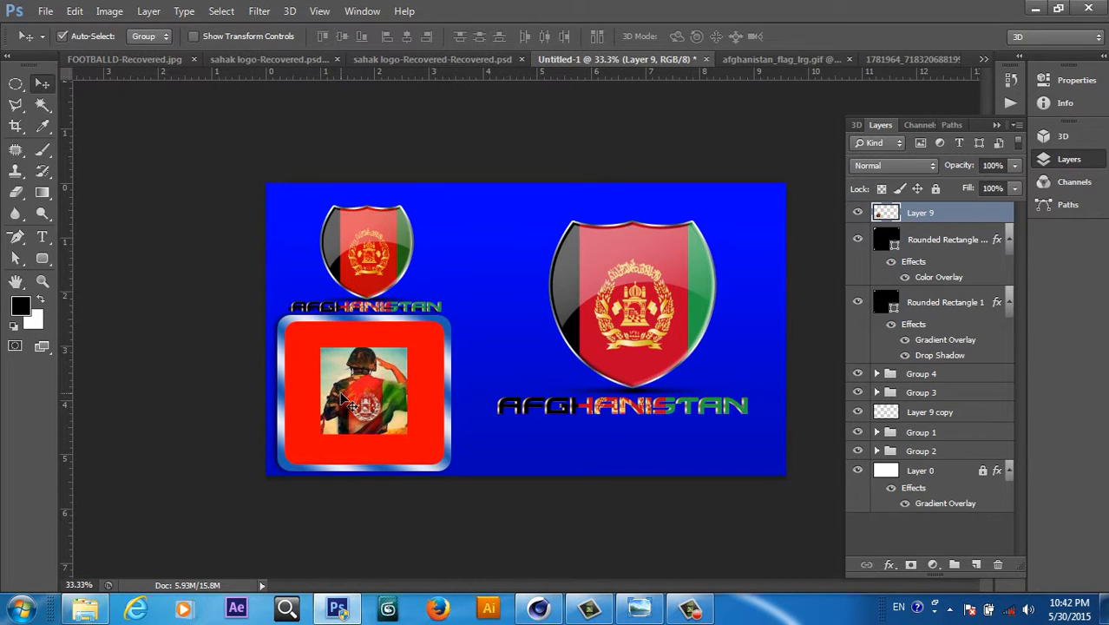
# - Scale the soldier photo proportionally about its centre to about 244% so it covers the whole bordered rectangle
pyautogui.hotkey('ctrl', 't')
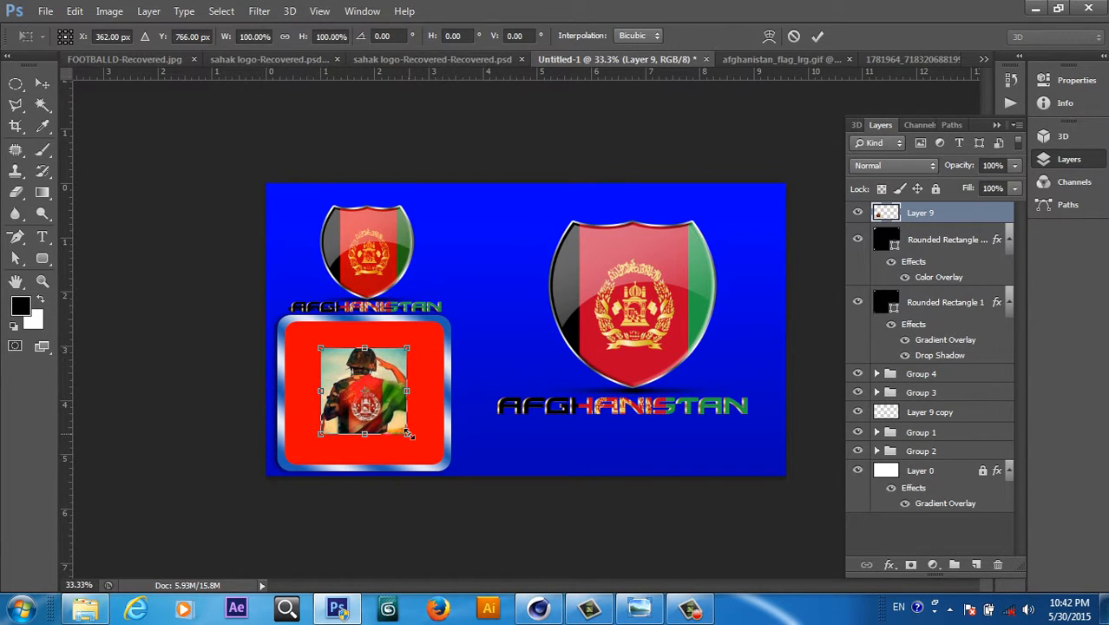
pyautogui.moveTo(408, 433); pyautogui.dragTo(462, 506)
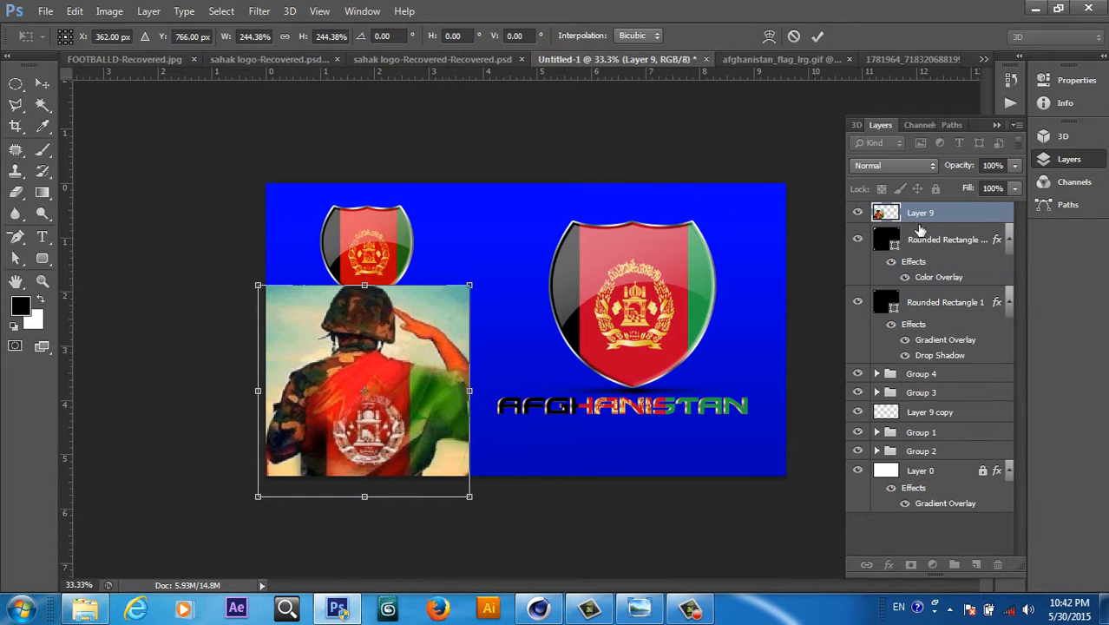
pyautogui.click(818, 36)
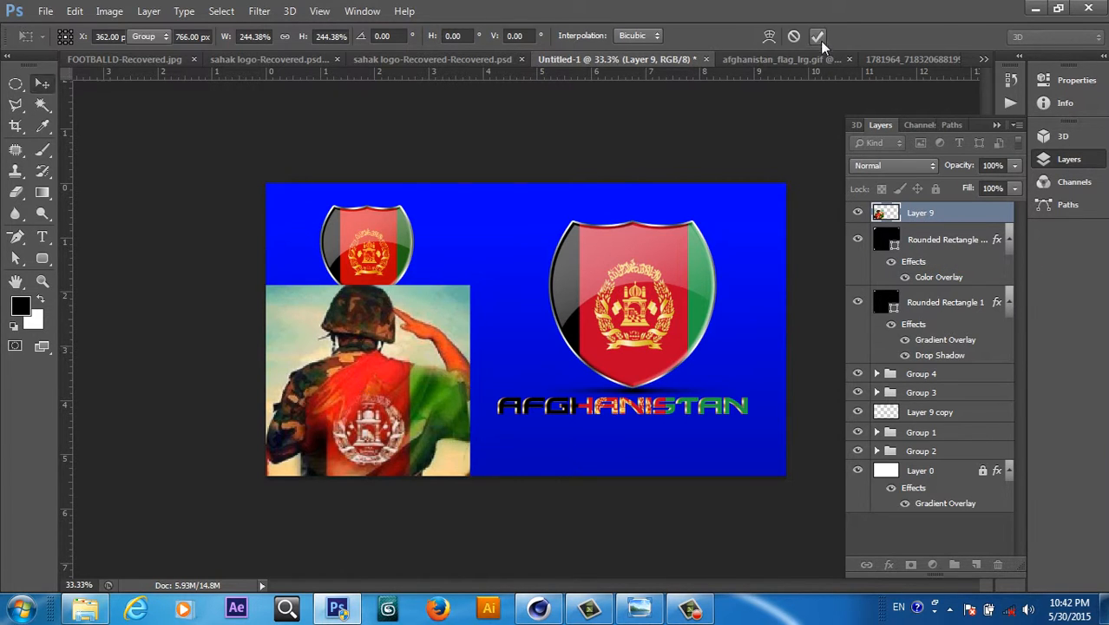
# - Try clipping the soldier photo to the red rounded rectangle copy, and release the clipping mask
pyautogui.rightClick(927, 213)
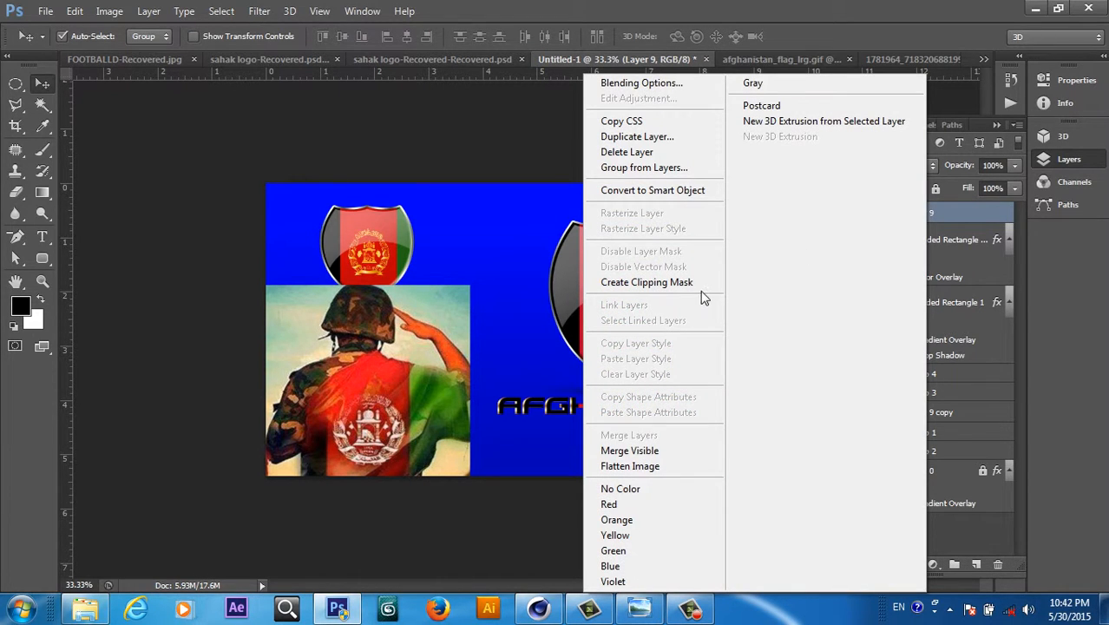
pyautogui.click(703, 289)
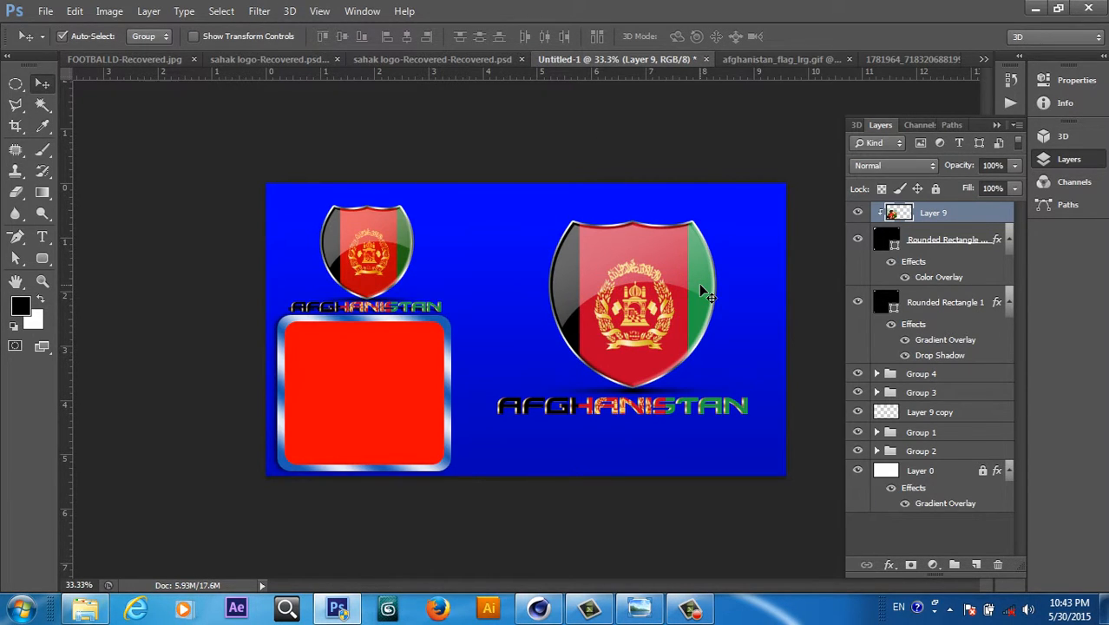
pyautogui.keyDown('alt'); pyautogui.click(902, 228); pyautogui.keyUp('alt')
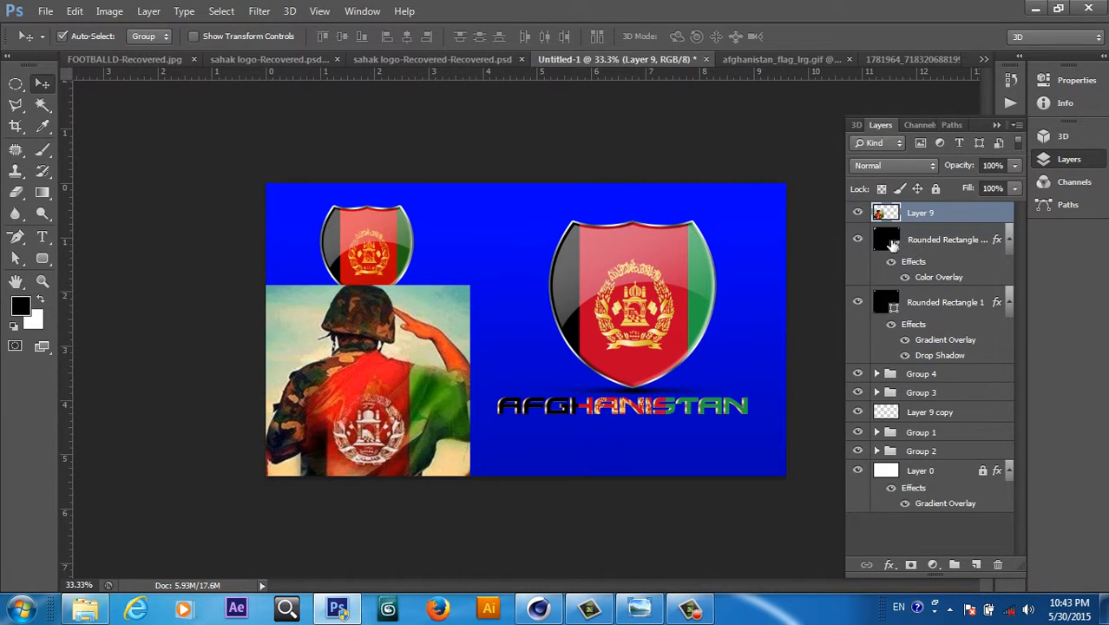
# - Rasterize the Rounded Rectangle 1 copy shape layer beneath the soldier photo
pyautogui.click(893, 245)
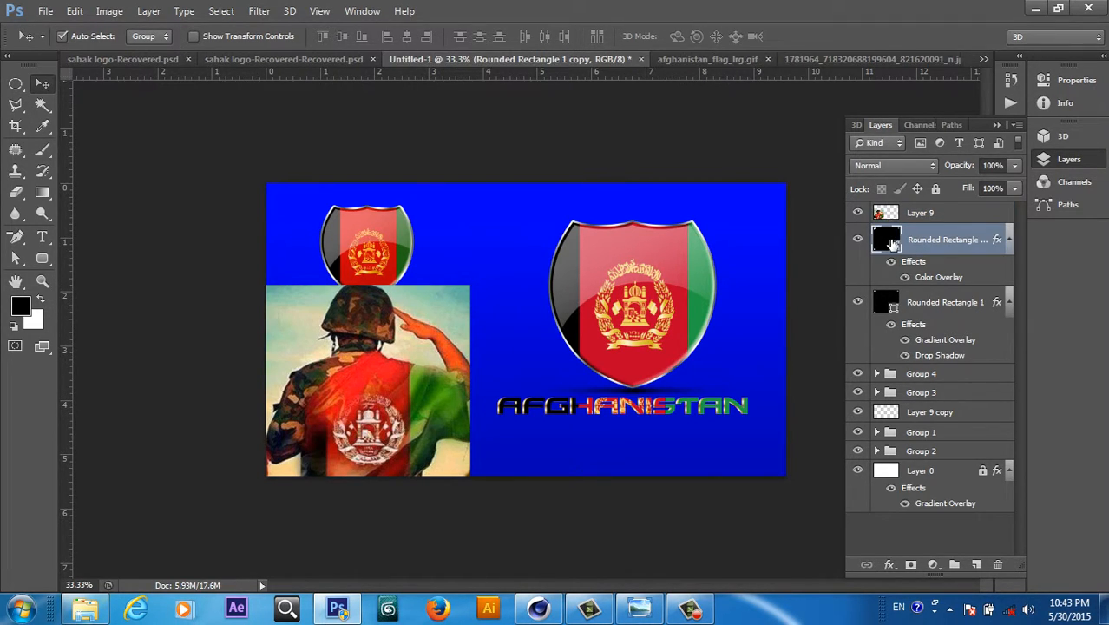
pyautogui.rightClick(892, 245)
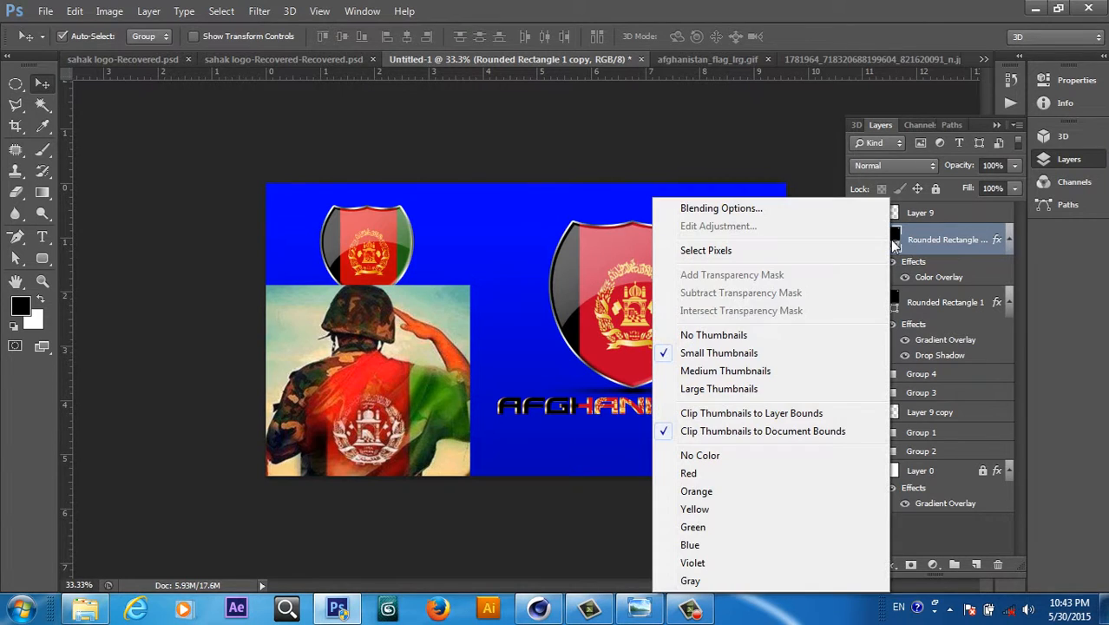
pyautogui.click(937, 249)
pyautogui.rightClick(939, 249)
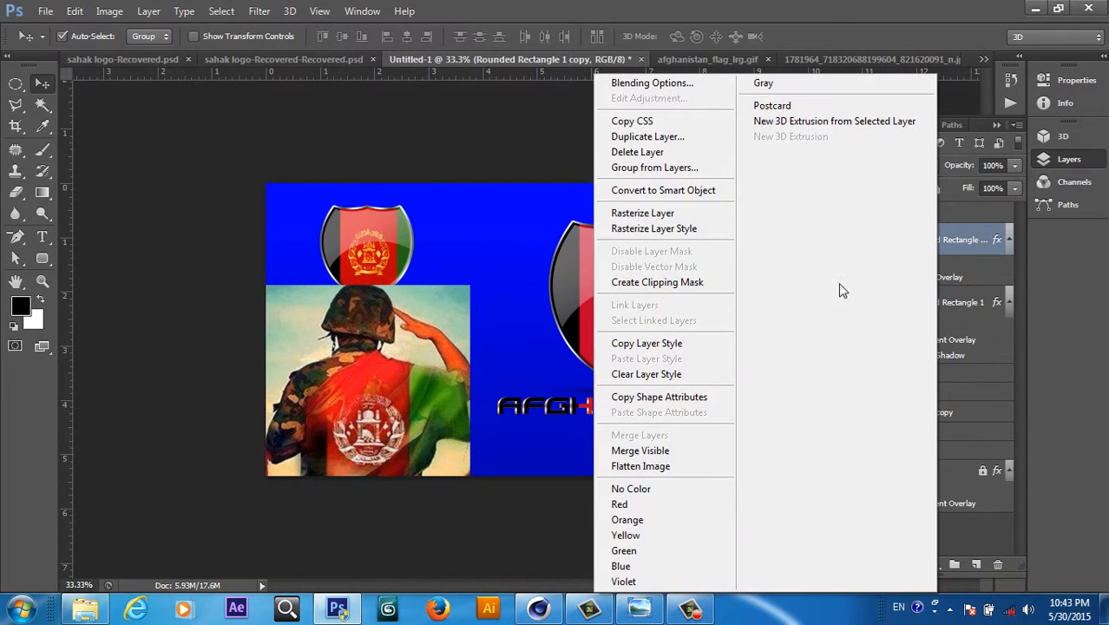
pyautogui.click(674, 217)
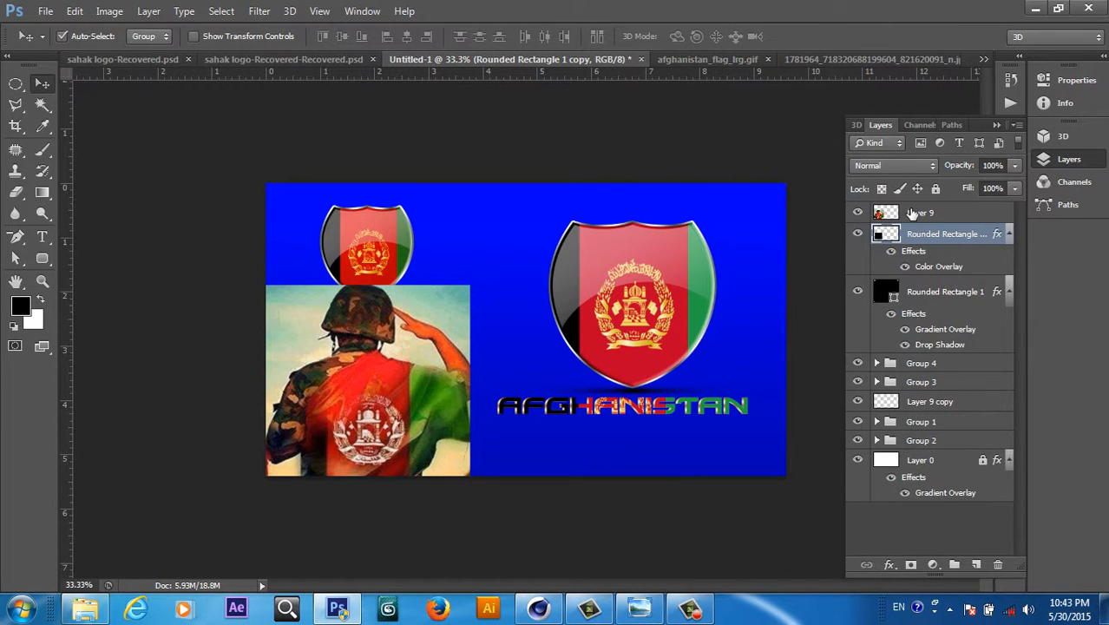
# - Clip the soldier photo on Layer 9 to the rasterized rounded rectangle copy with a clipping mask
pyautogui.click(906, 212)
pyautogui.rightClick(909, 213)
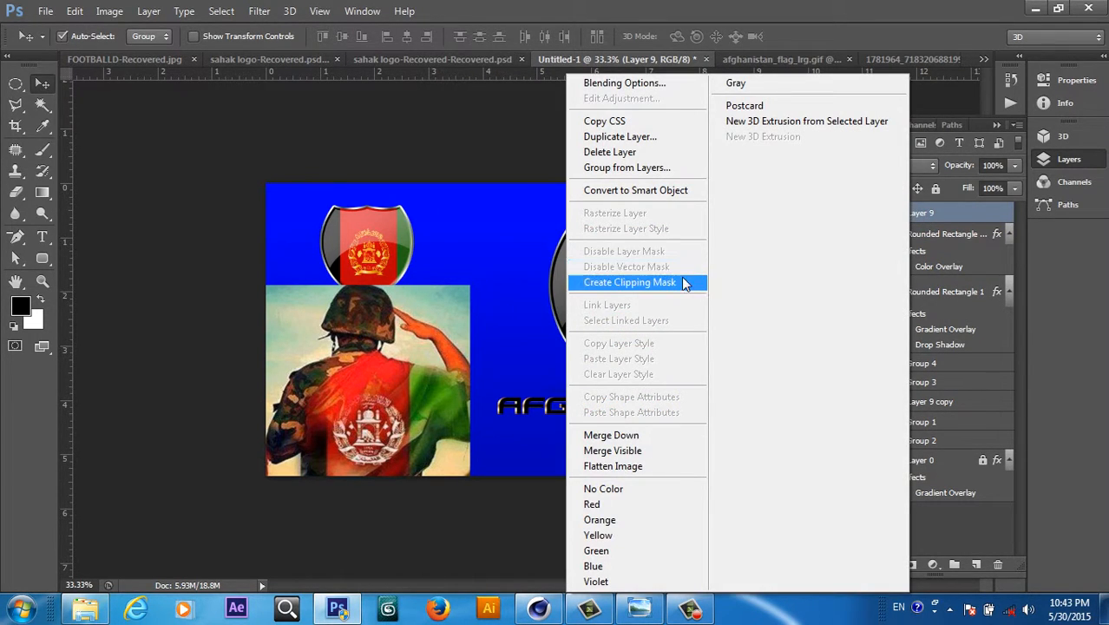
pyautogui.click(684, 283)
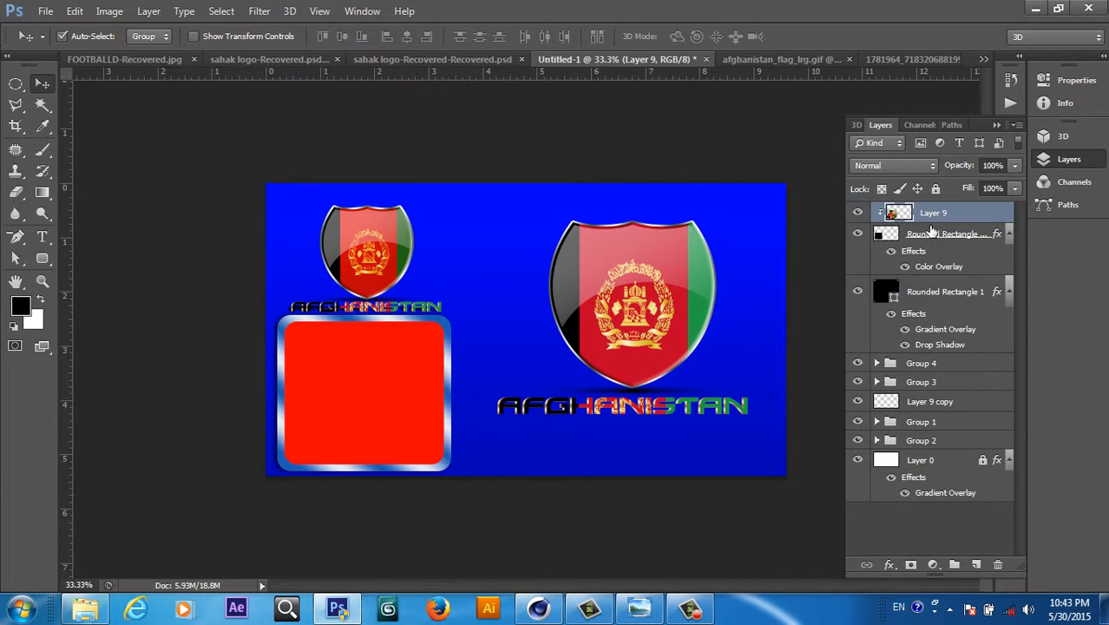
# - Rasterize the layer style of the red rounded rectangle copy, merging its Color Overlay into the layer
pyautogui.click(931, 233)
pyautogui.rightClick(931, 232)
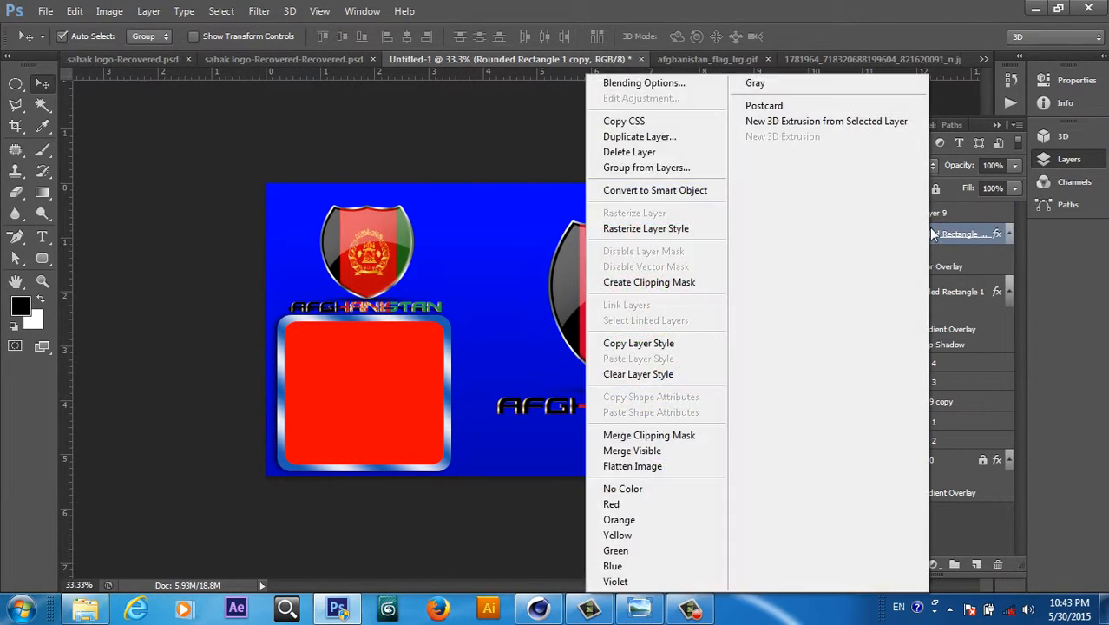
pyautogui.click(672, 228)
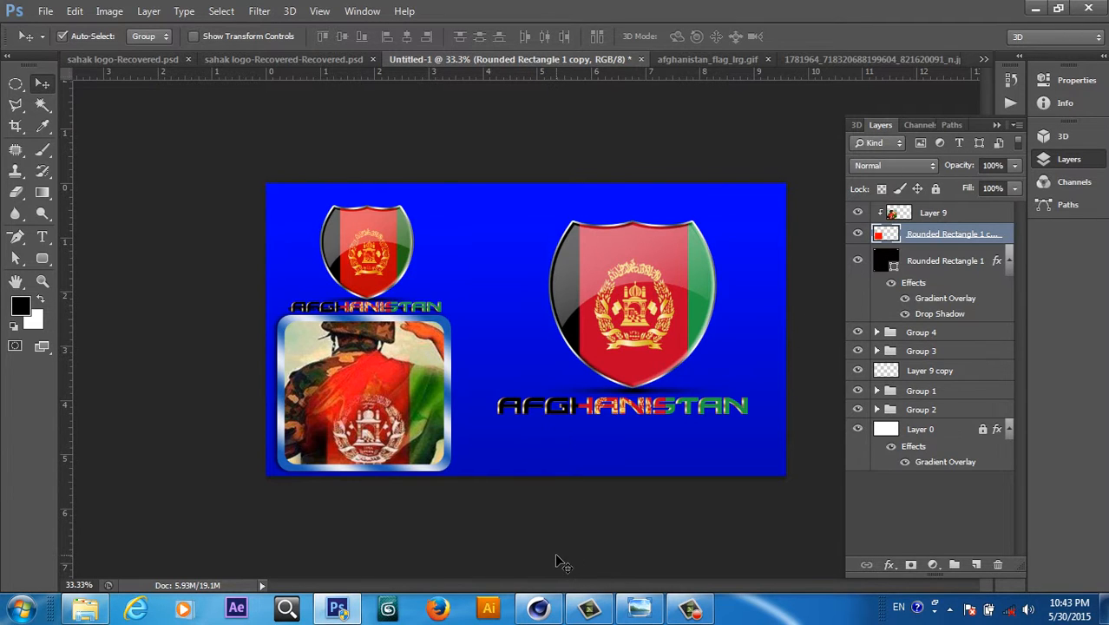
pyautogui.click(938, 213)
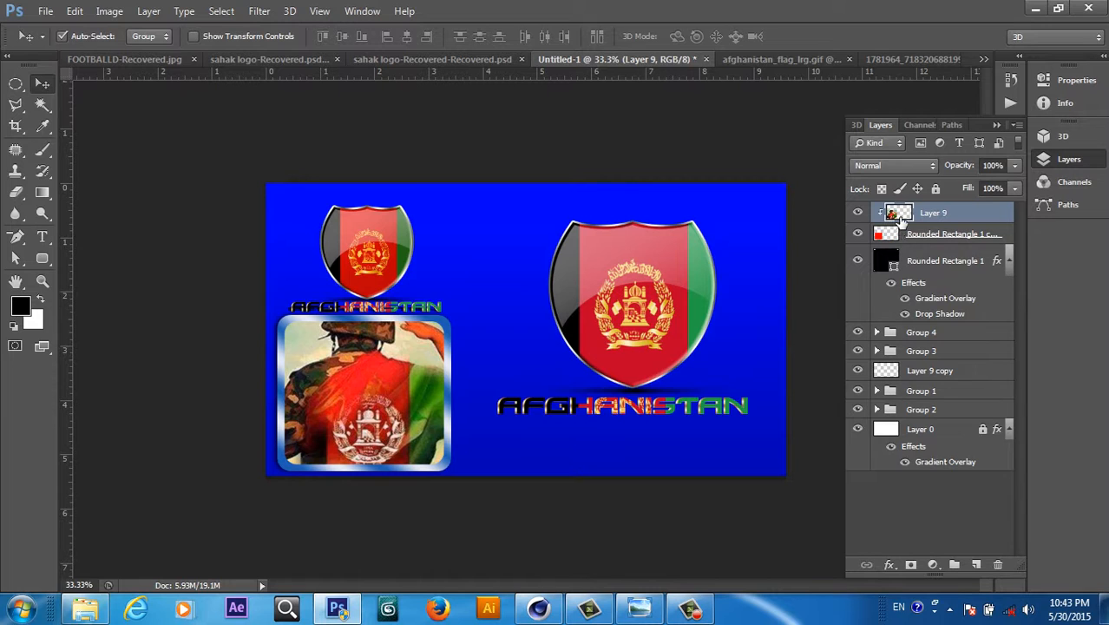
pyautogui.click(888, 565)
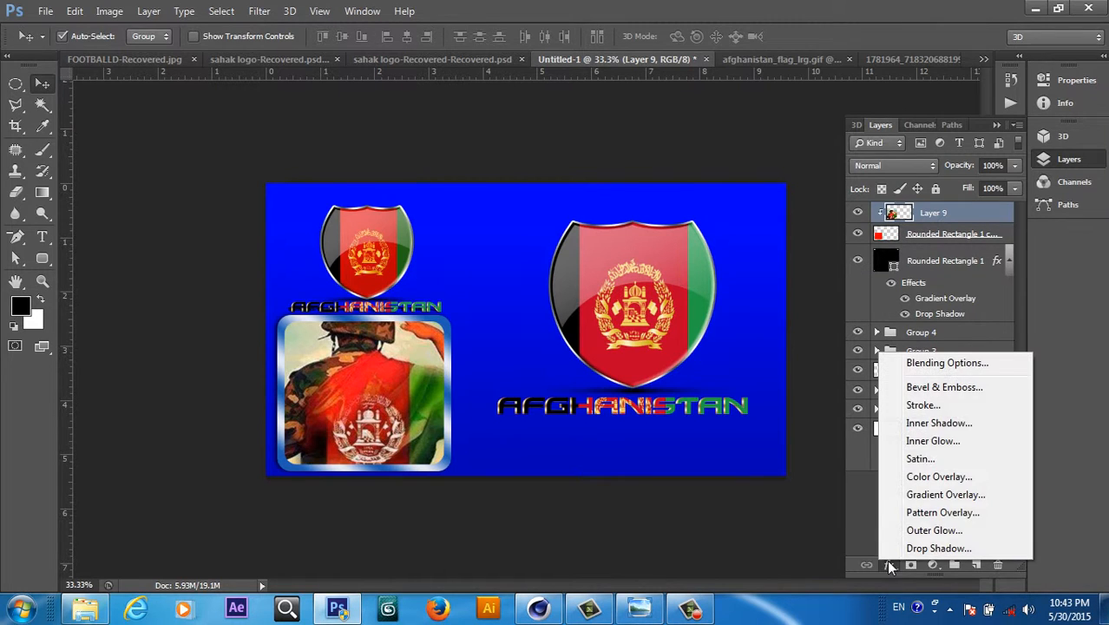
pyautogui.click(928, 424)
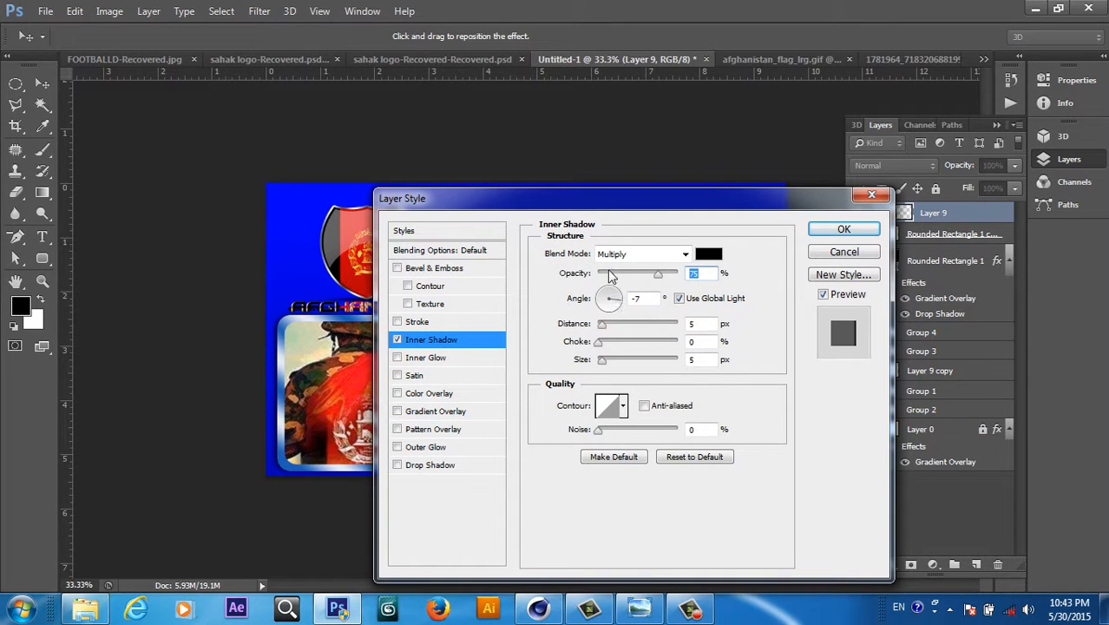
pyautogui.moveTo(609, 207); pyautogui.dragTo(664, 205)
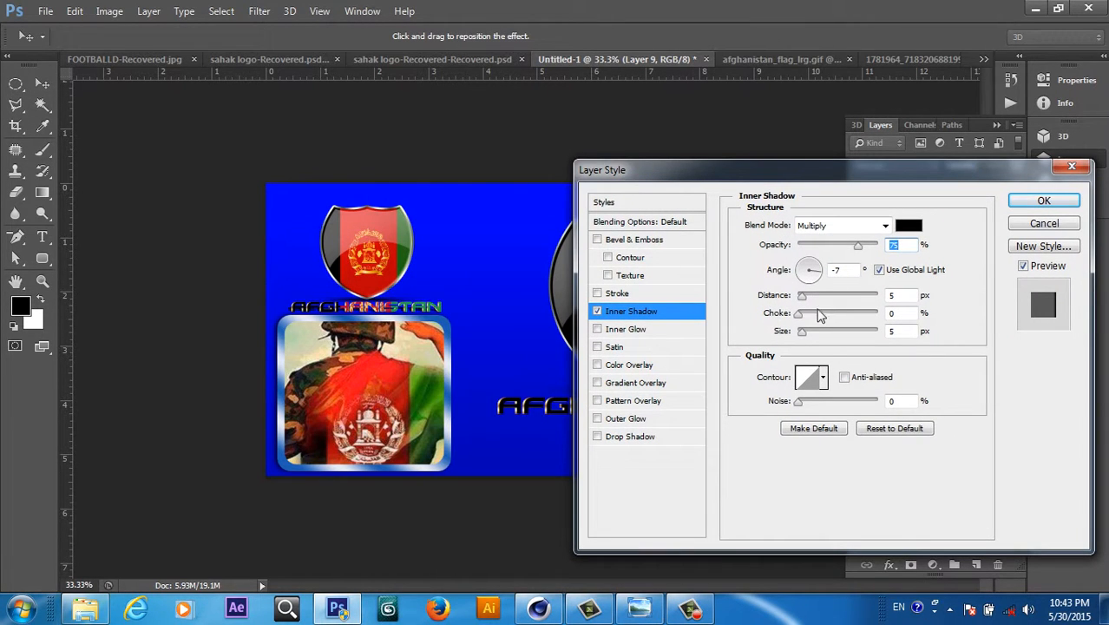
pyautogui.moveTo(804, 334); pyautogui.dragTo(831, 335)
pyautogui.moveTo(801, 296); pyautogui.dragTo(858, 312)
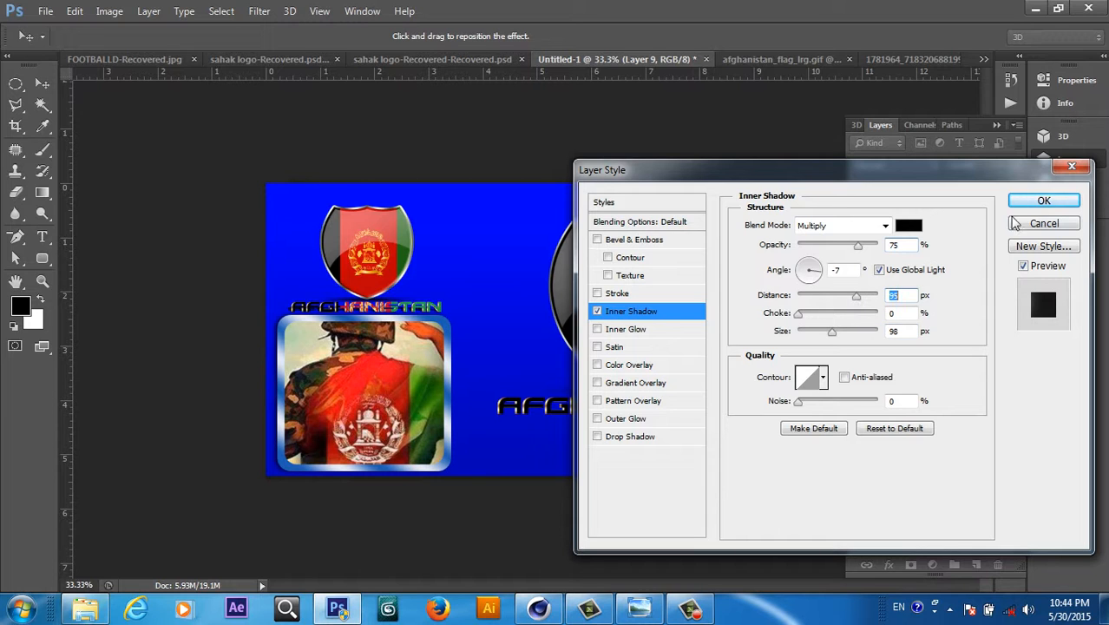
pyautogui.click(1044, 223)
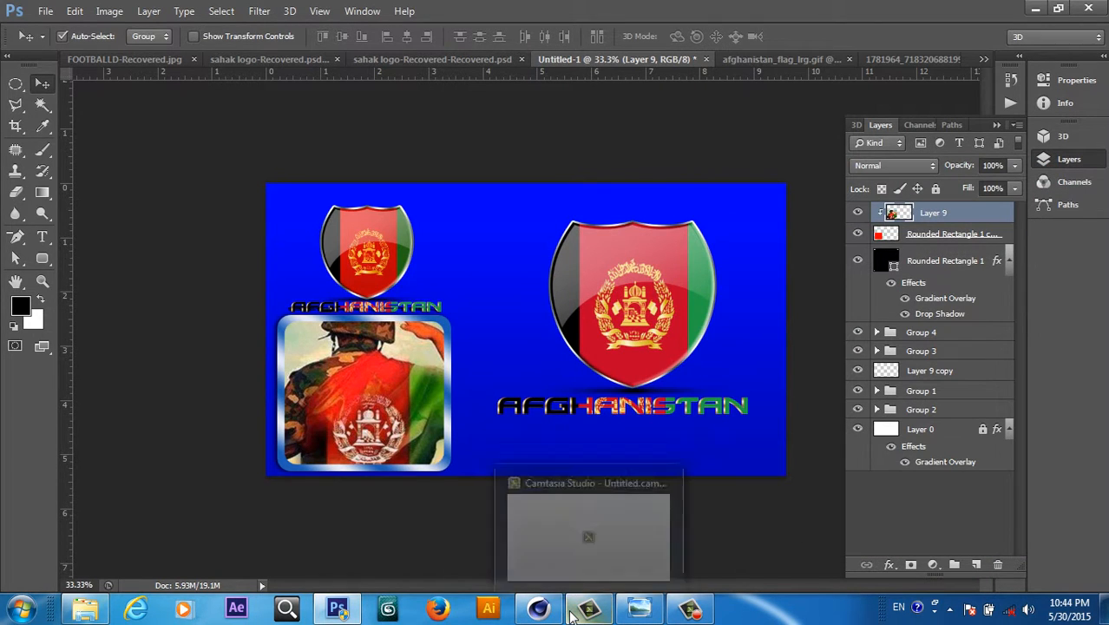
# - Scale the clipped soldier photo proportionally about its centre to about 80% to fit inside the metallic frame
pyautogui.hotkey('ctrl', 't')
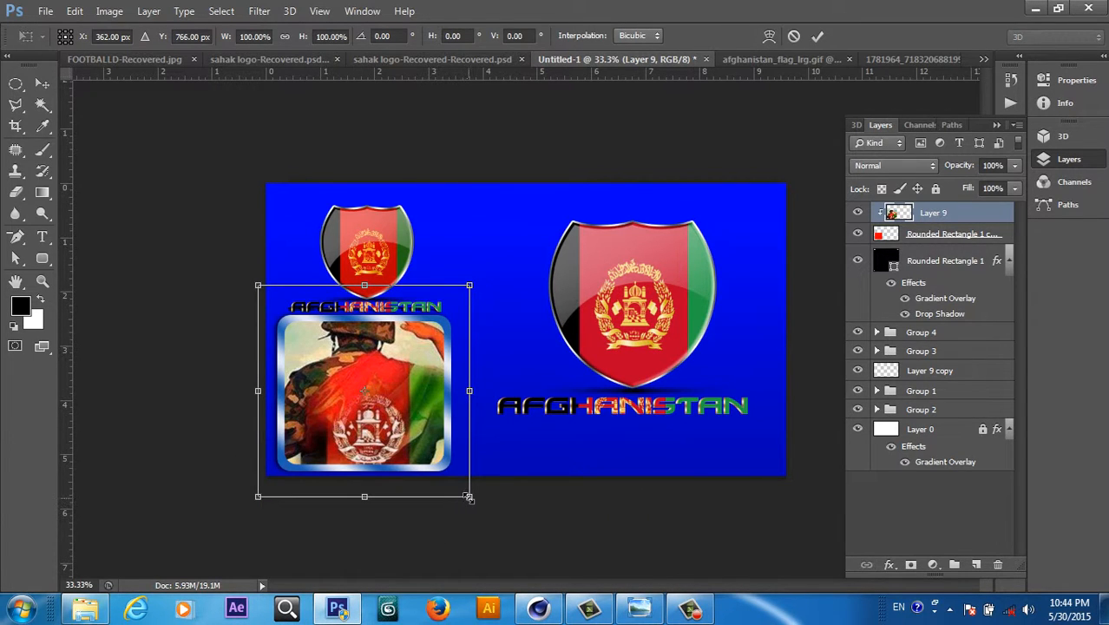
pyautogui.moveTo(469, 496); pyautogui.dragTo(444, 479)
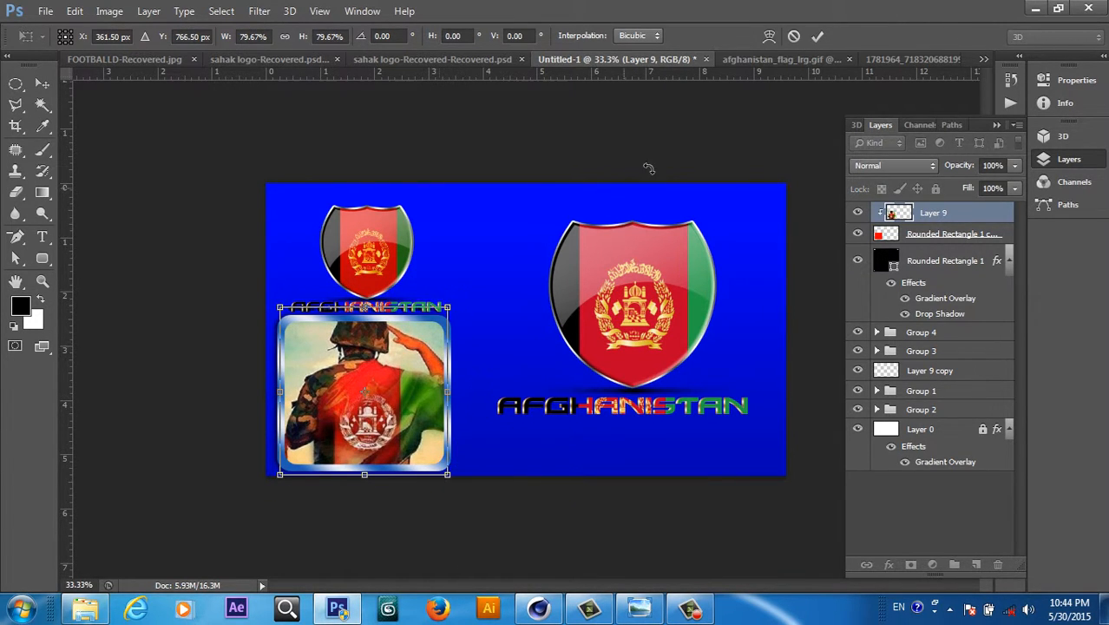
pyautogui.click(818, 36)
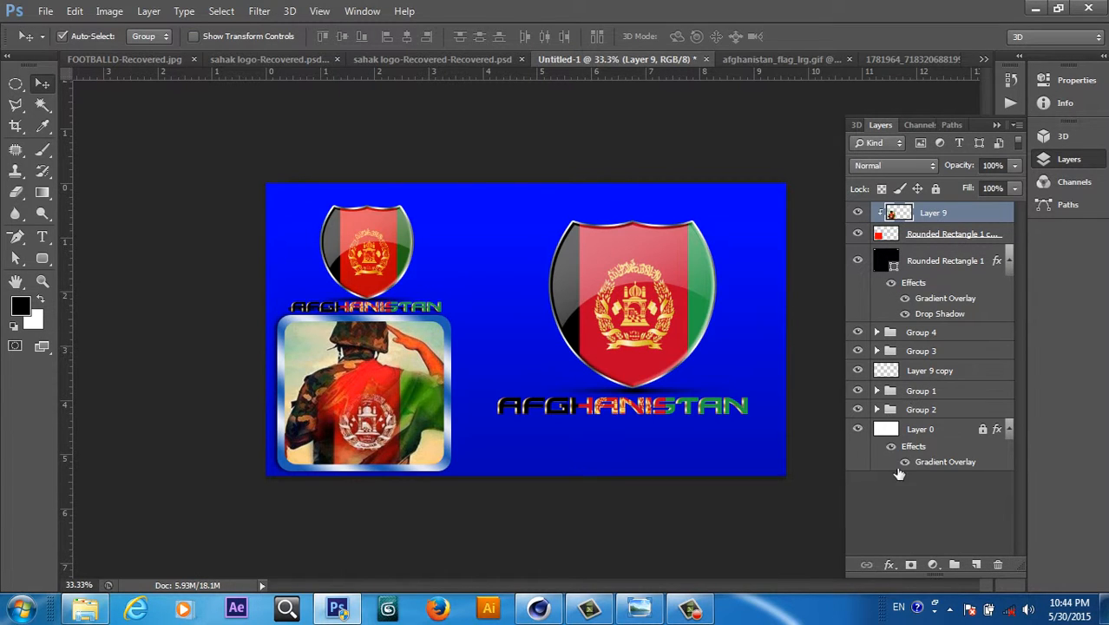
# - Add a black Multiply Inner Shadow to the soldier photo on Layer 9 with 75% opacity, distance 24 px and size 147 px
pyautogui.click(889, 564)
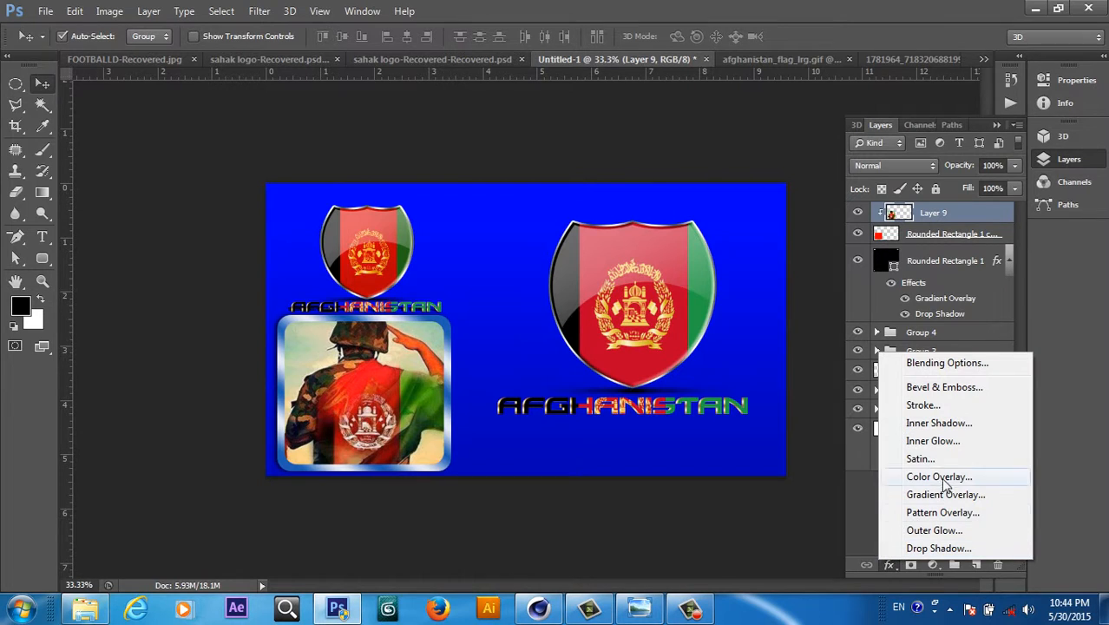
pyautogui.click(929, 425)
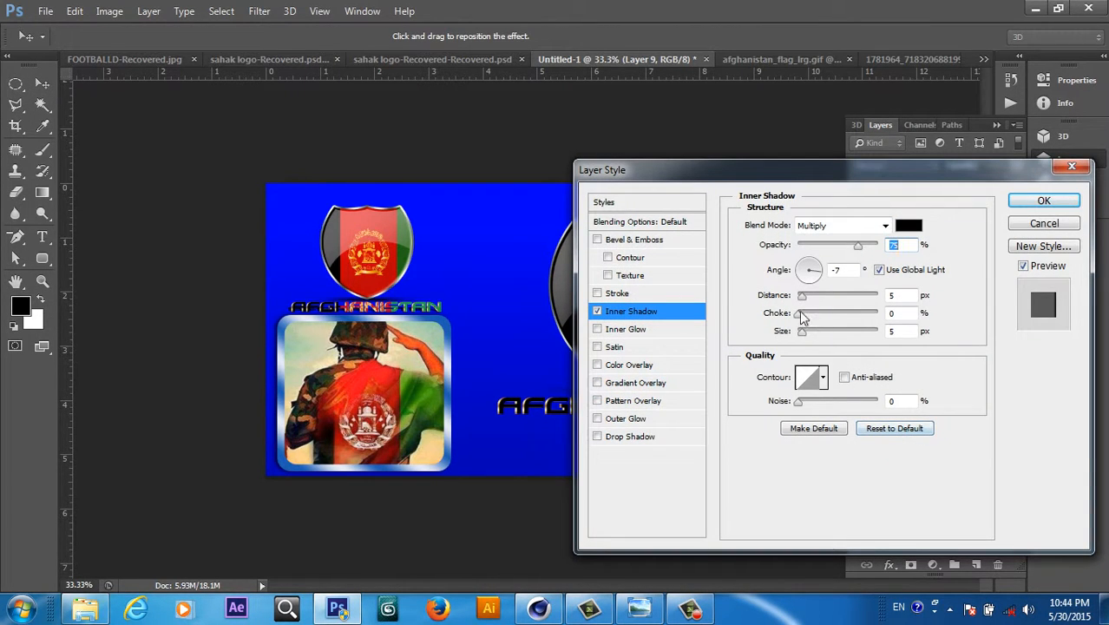
pyautogui.moveTo(802, 331); pyautogui.dragTo(836, 337)
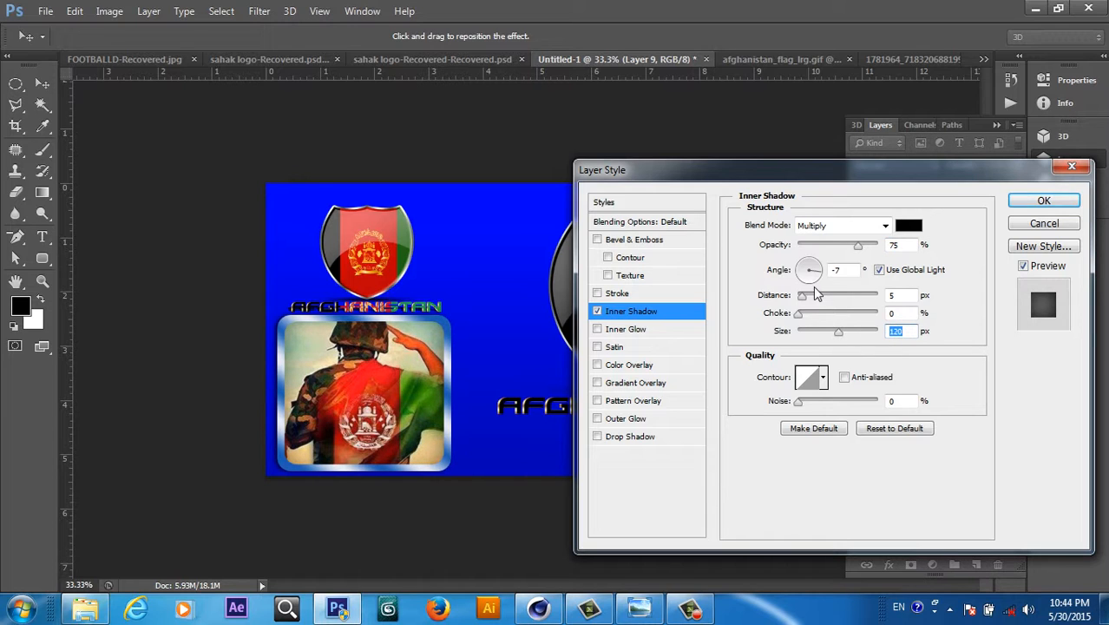
pyautogui.moveTo(801, 296); pyautogui.dragTo(817, 297)
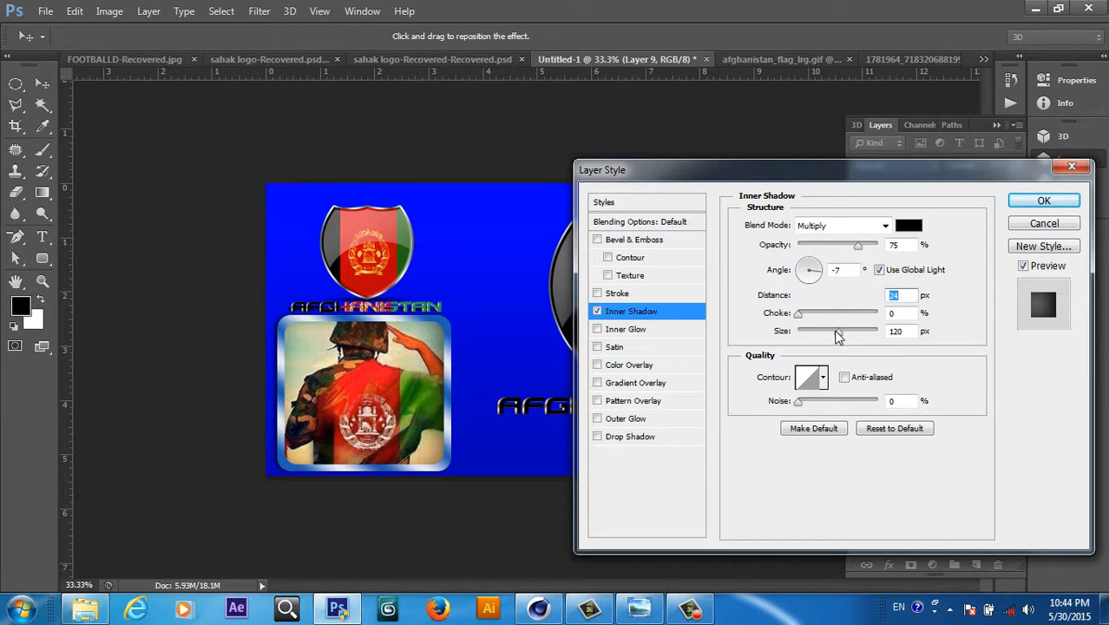
pyautogui.moveTo(838, 337); pyautogui.dragTo(846, 338)
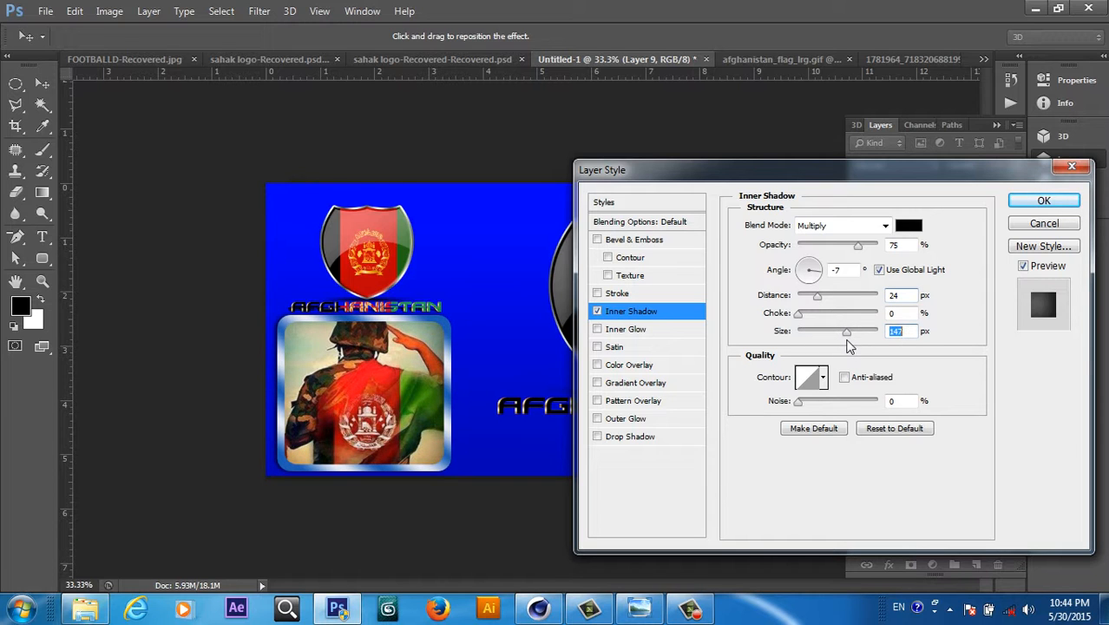
pyautogui.click(1044, 201)
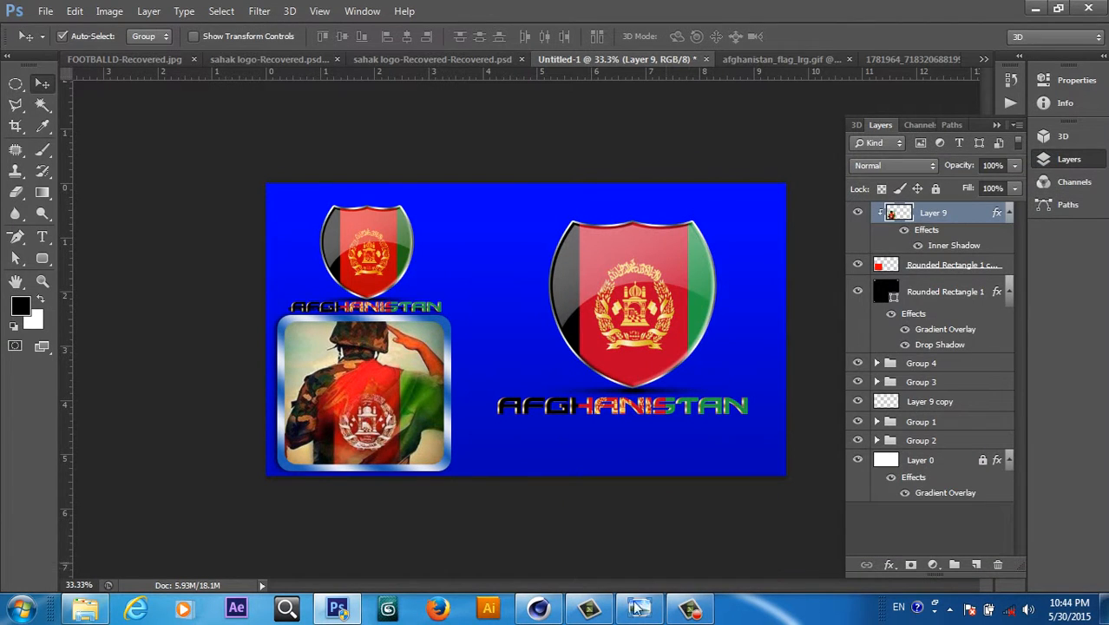
# - Group Layer 9 with both rounded rectangle layers and scale the framed photo group proportionally about its centre to about 62%
pyautogui.keyDown('shift'); pyautogui.click(937, 295); pyautogui.keyUp('shift')
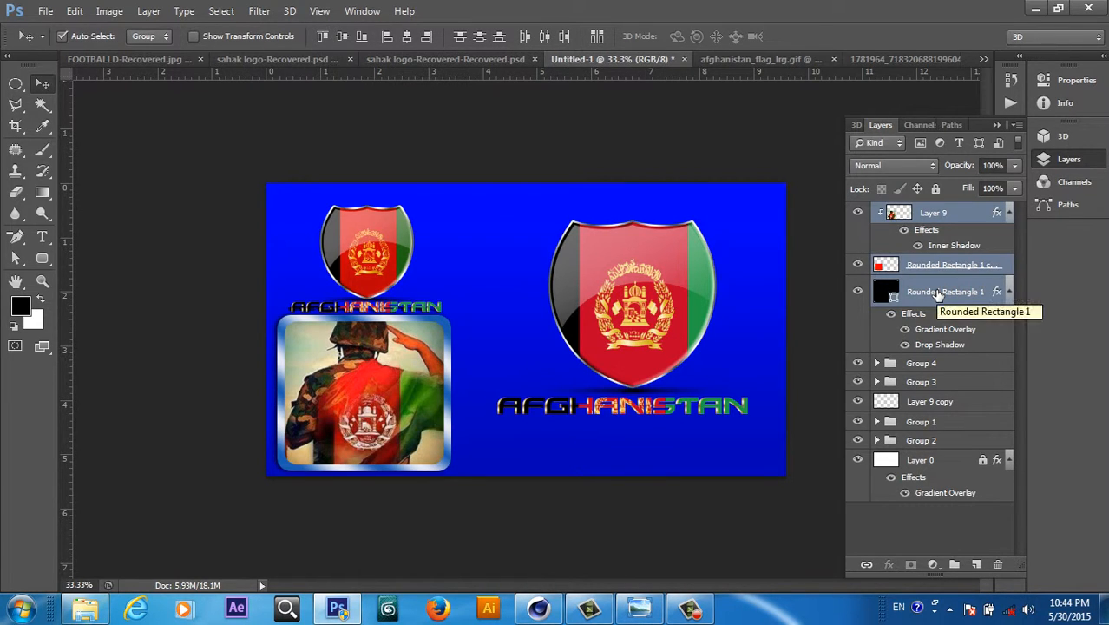
pyautogui.hotkey('ctrl', 'g')
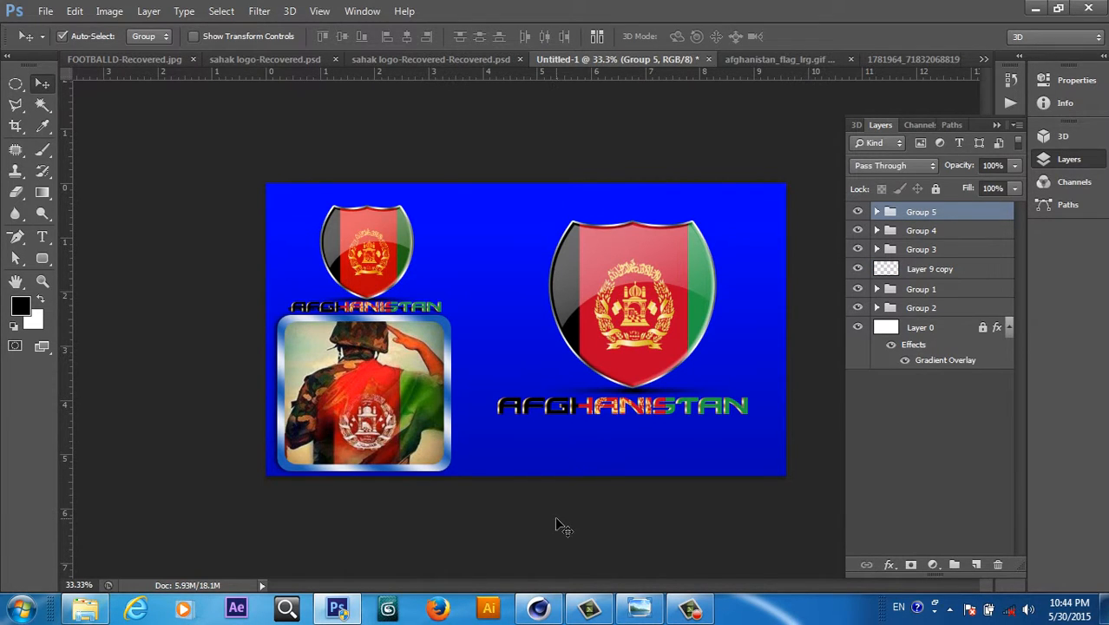
pyautogui.hotkey('ctrl', 't')
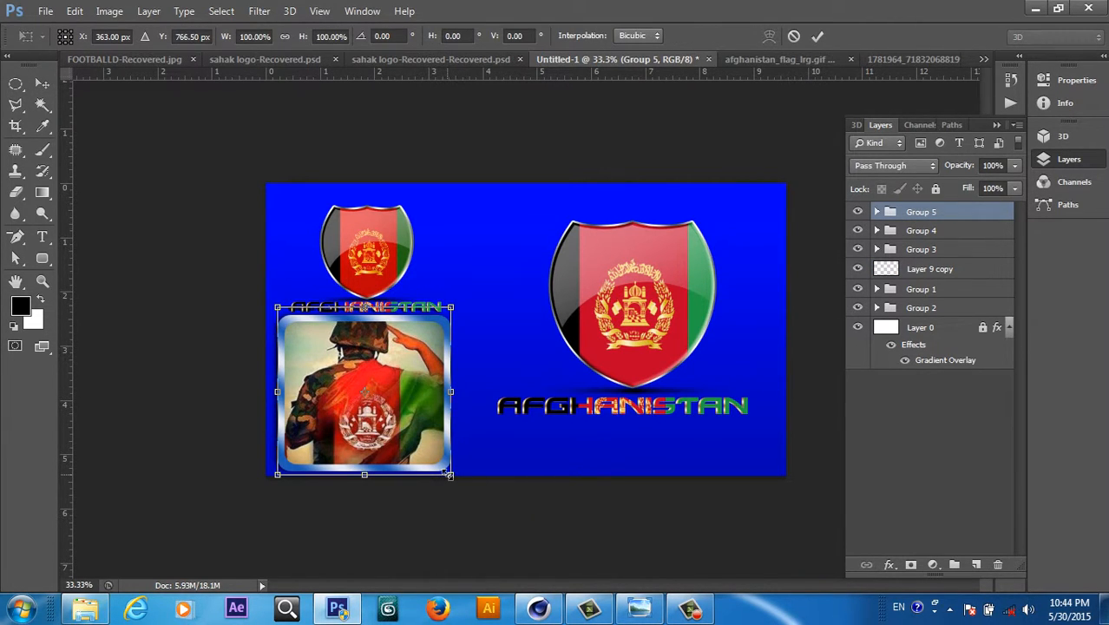
pyautogui.moveTo(449, 474); pyautogui.dragTo(418, 444)
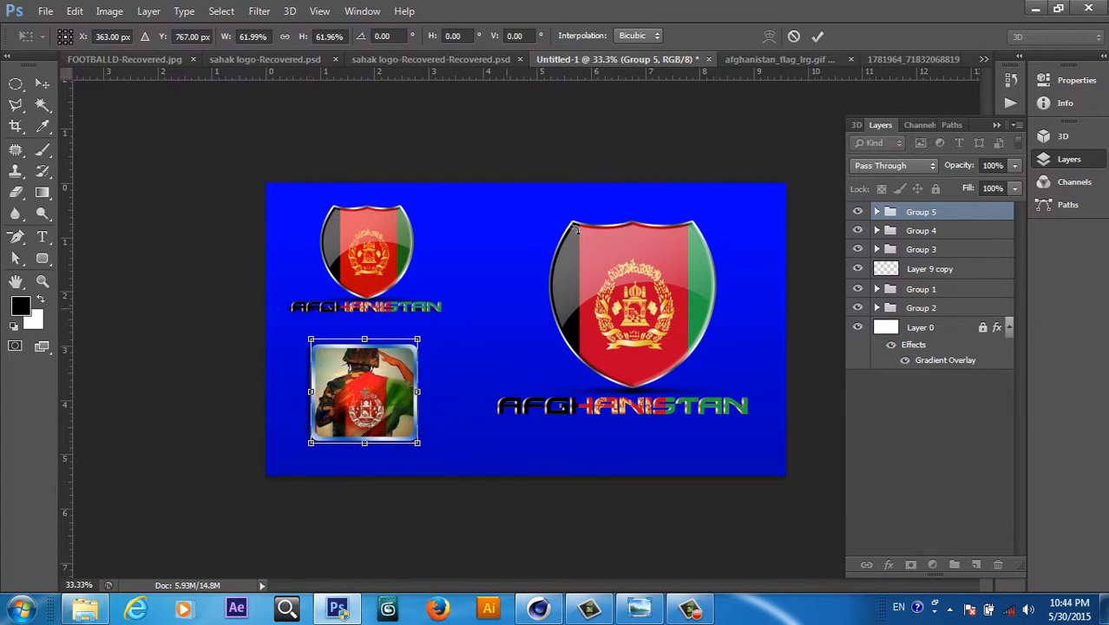
pyautogui.click(814, 35)
# - Examine the finished composition at 50% zoom with the layer list collapsed
pyautogui.hotkey('ctrl', '+')
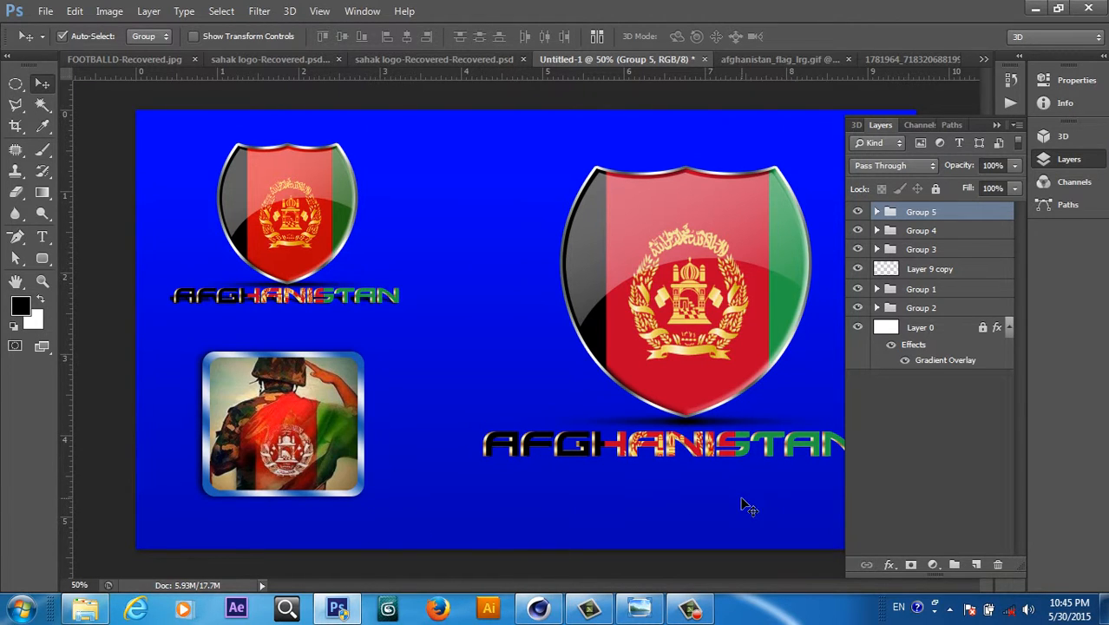
pyautogui.click(996, 126)
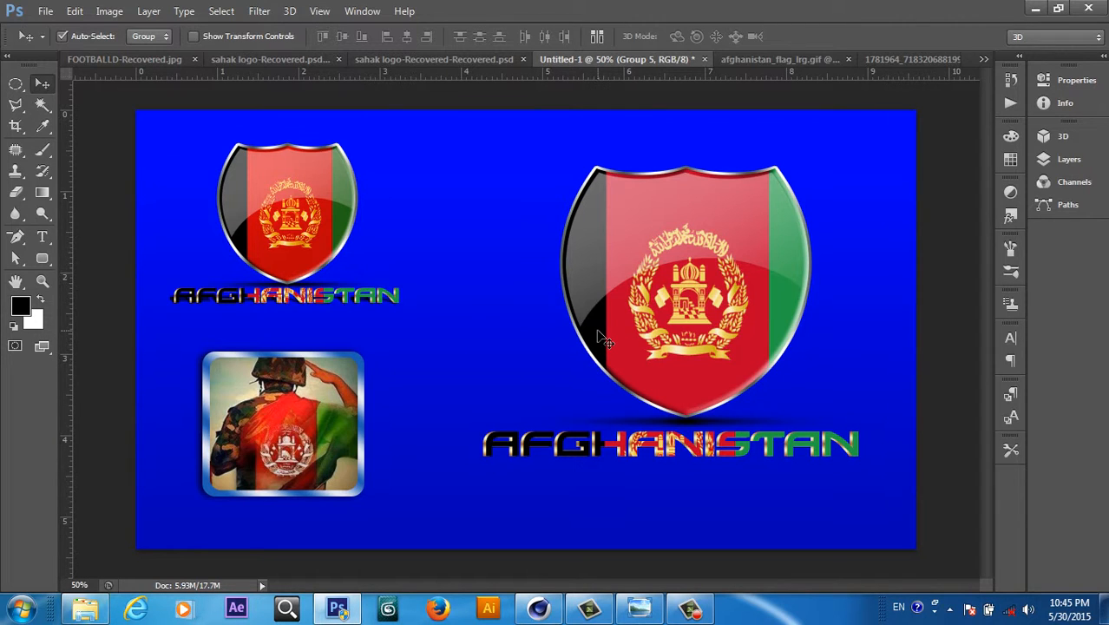
pyautogui.click(691, 610)
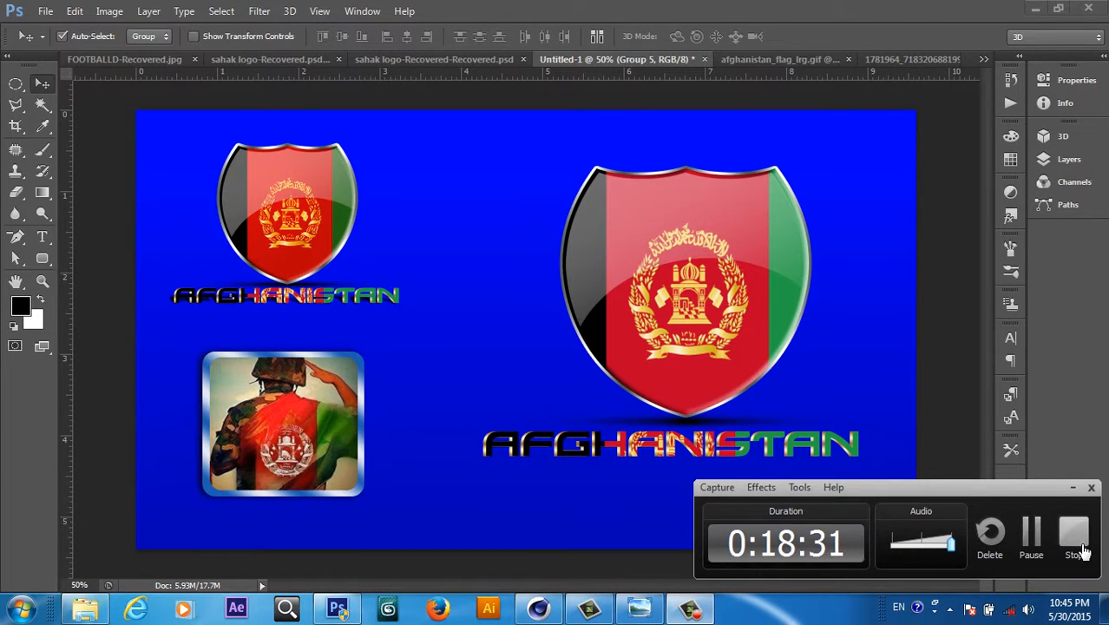